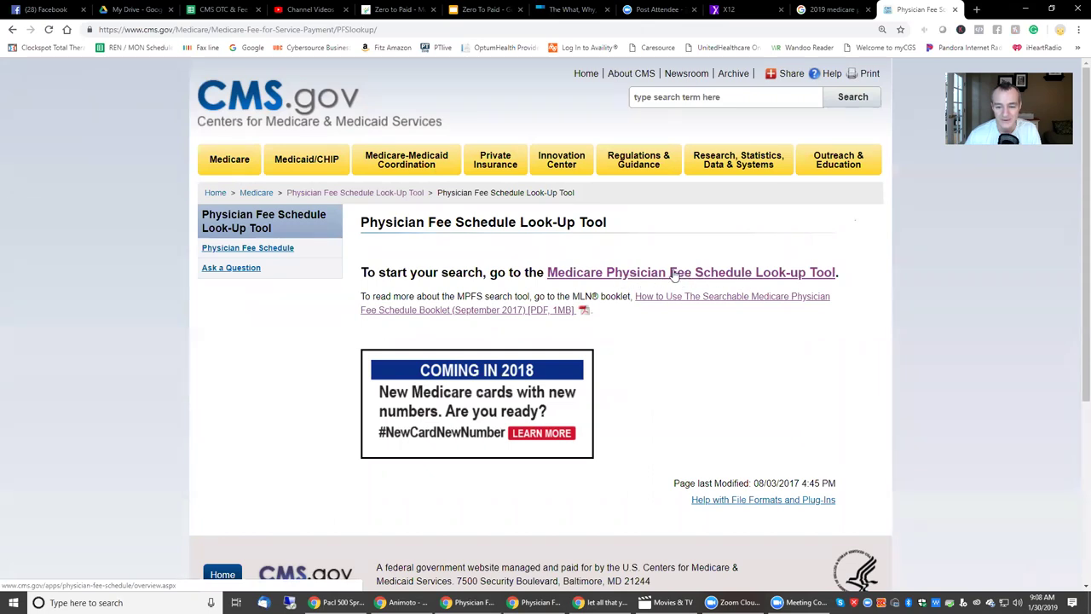
Open the Medicare Physician Fee Schedule Look-up Tool, start a search and accept the licence agreement.
click(720, 274)
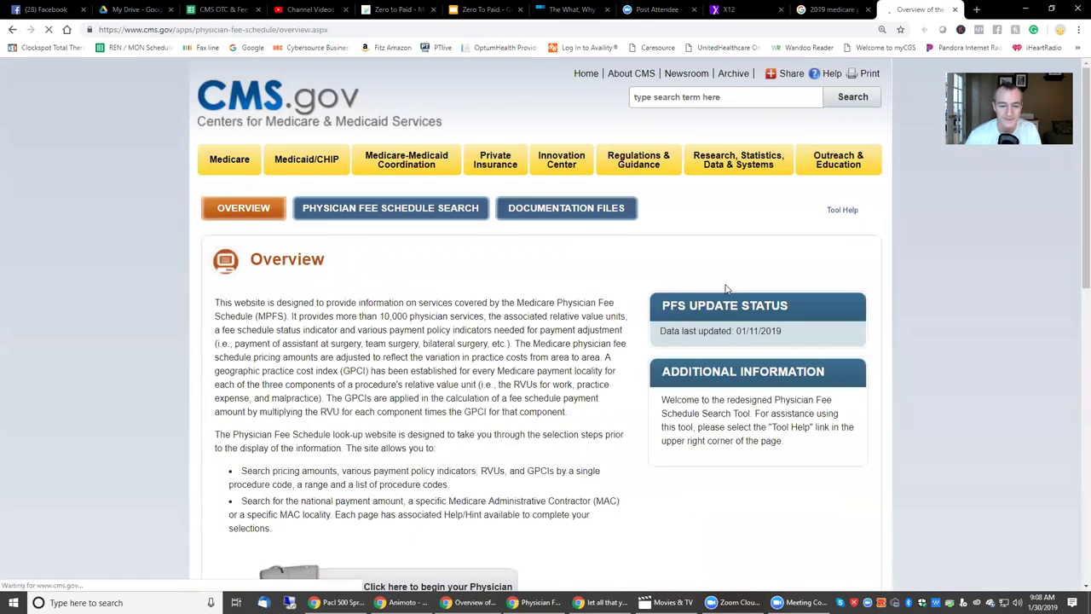
scroll(596, 388, down, 3)
click(383, 399)
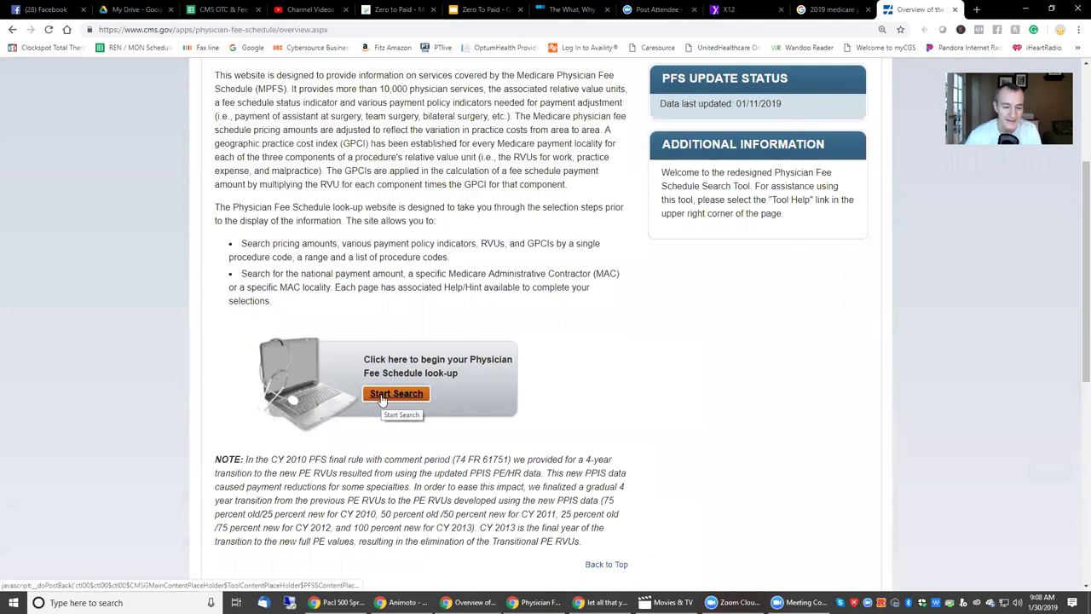
scroll(806, 522, down, 5)
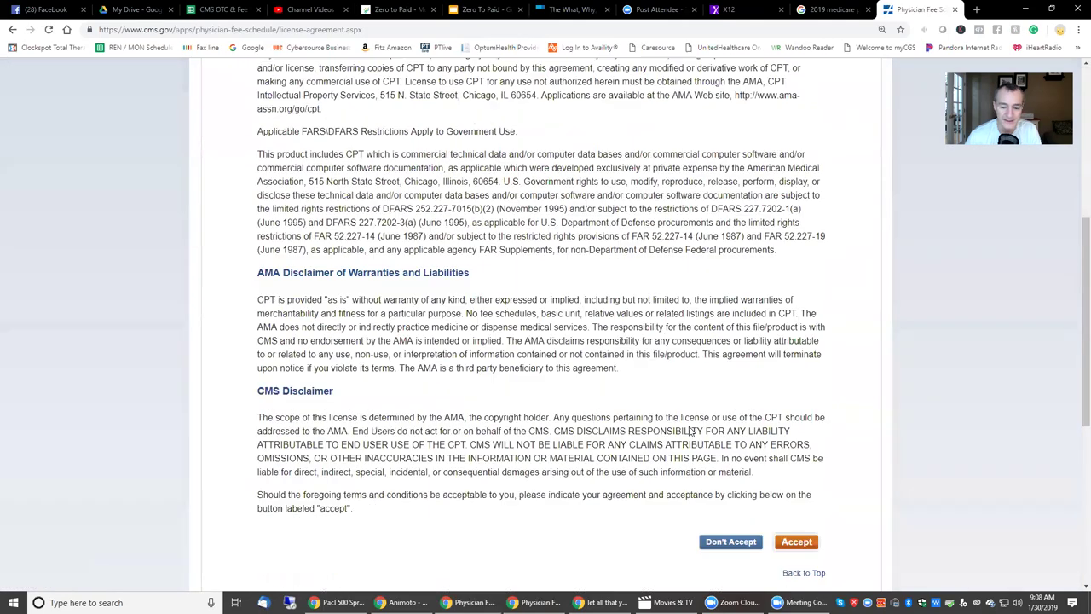
click(806, 523)
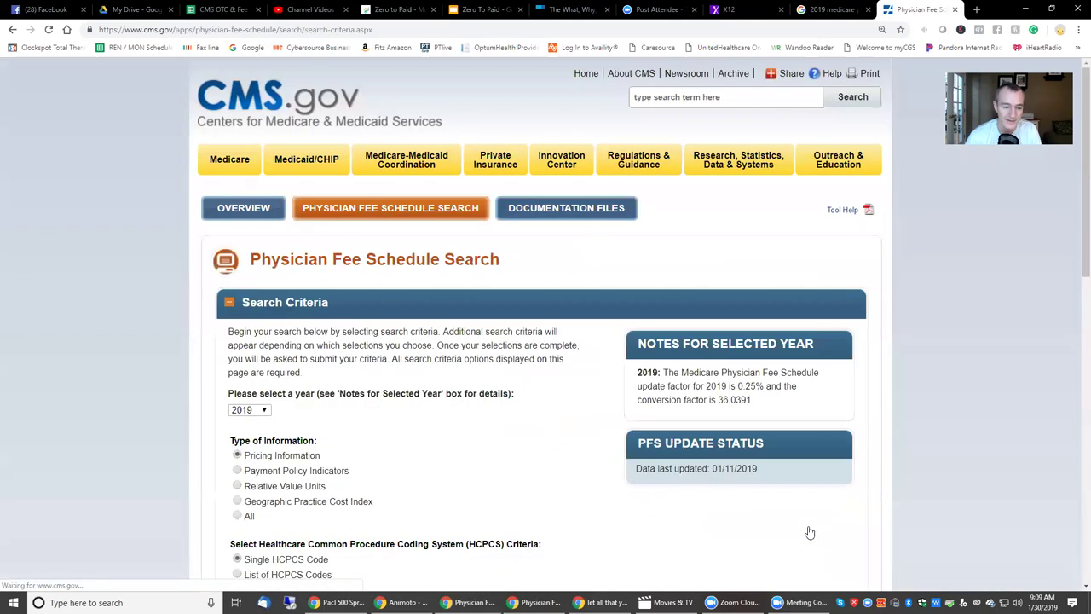
Keep year 2019 and Pricing Information in the search criteria, and choose List of HCPCS Codes with the Specific Locality MAC option.
scroll(631, 454, down, 1)
scroll(631, 453, down, 2)
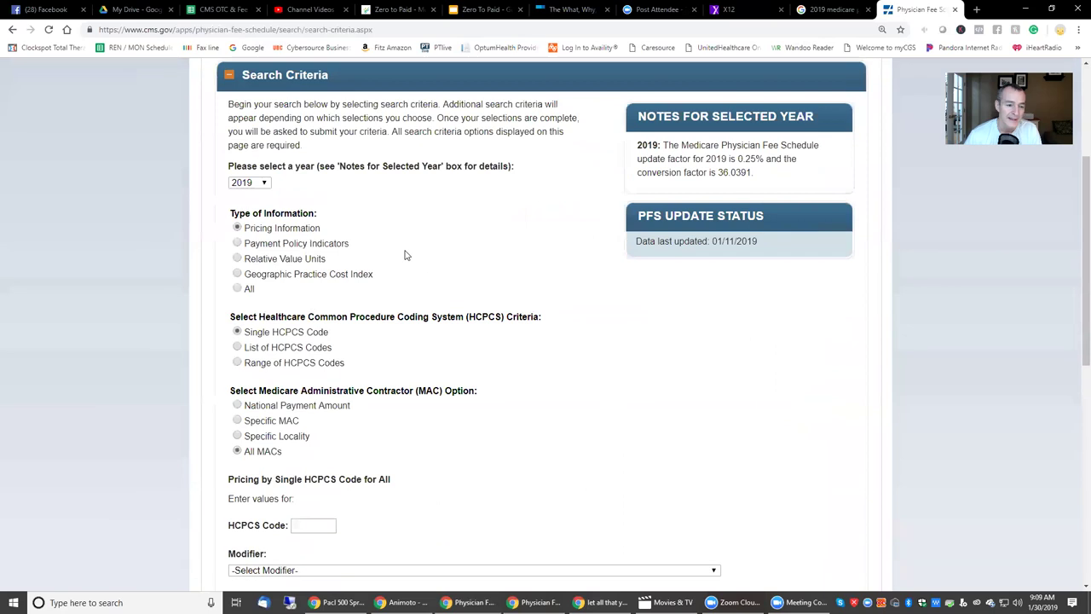
click(265, 184)
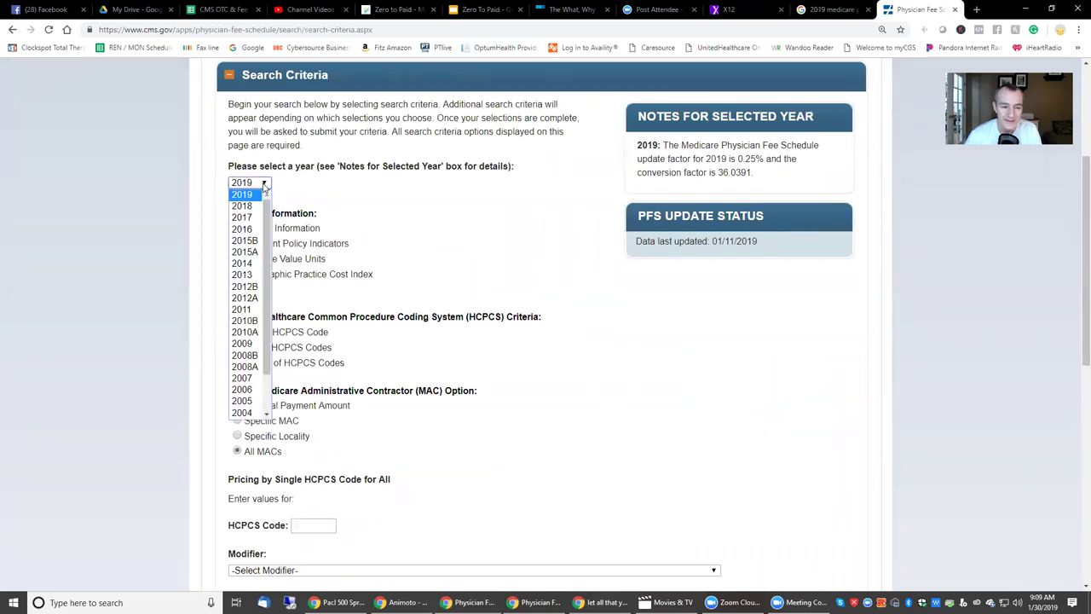
click(264, 184)
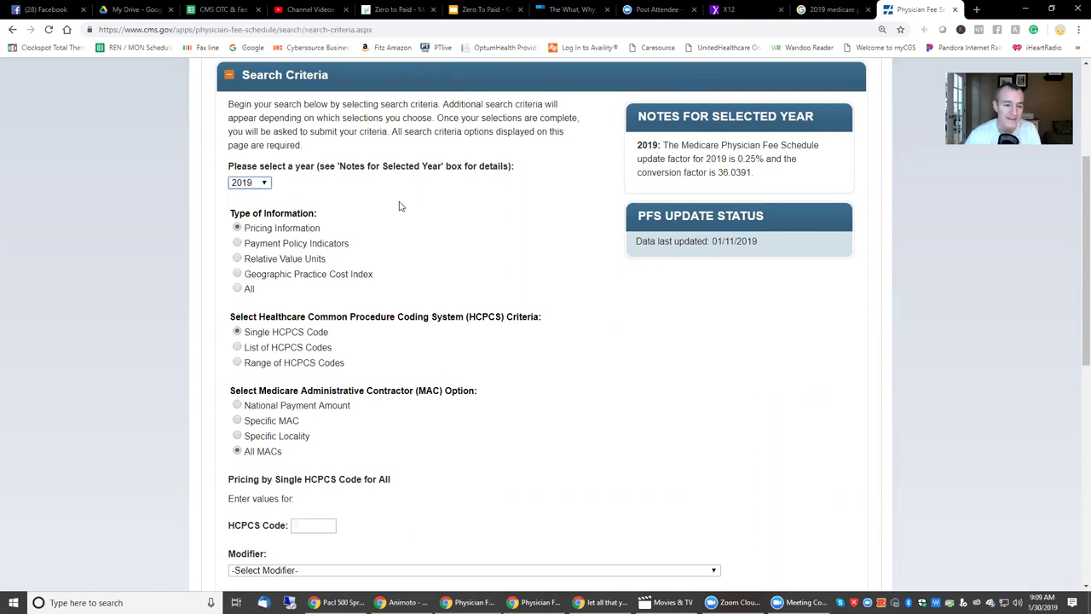
drag(244, 232, 324, 231)
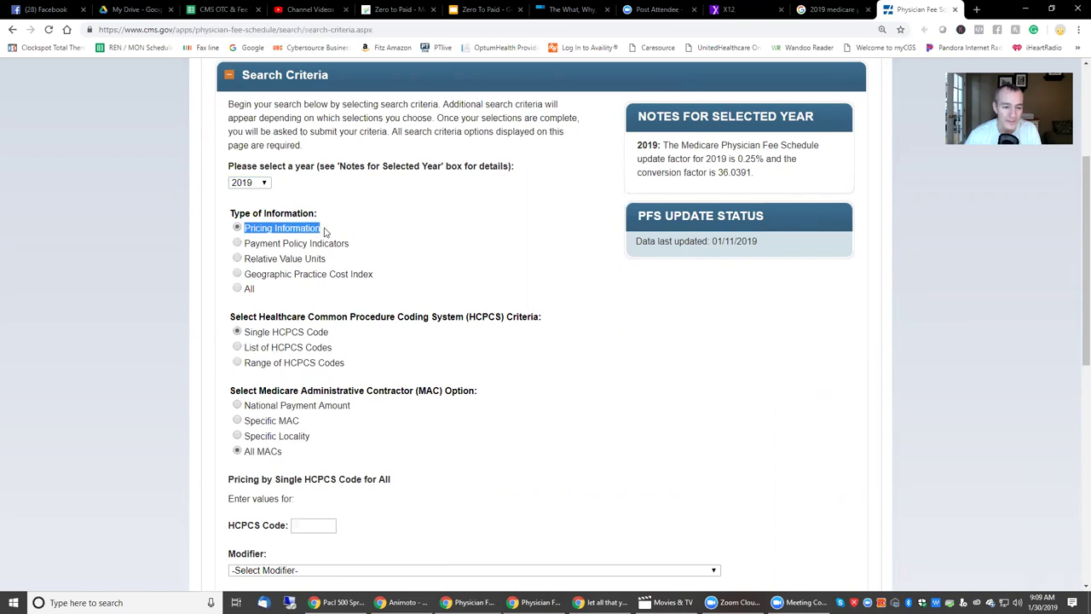
drag(245, 349, 333, 349)
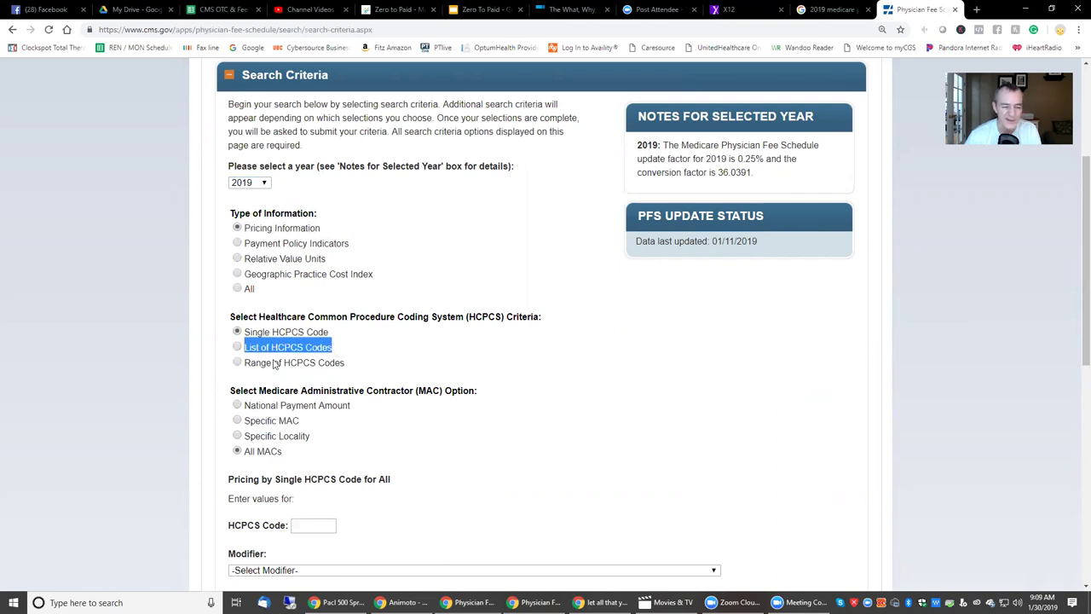
drag(251, 366, 371, 368)
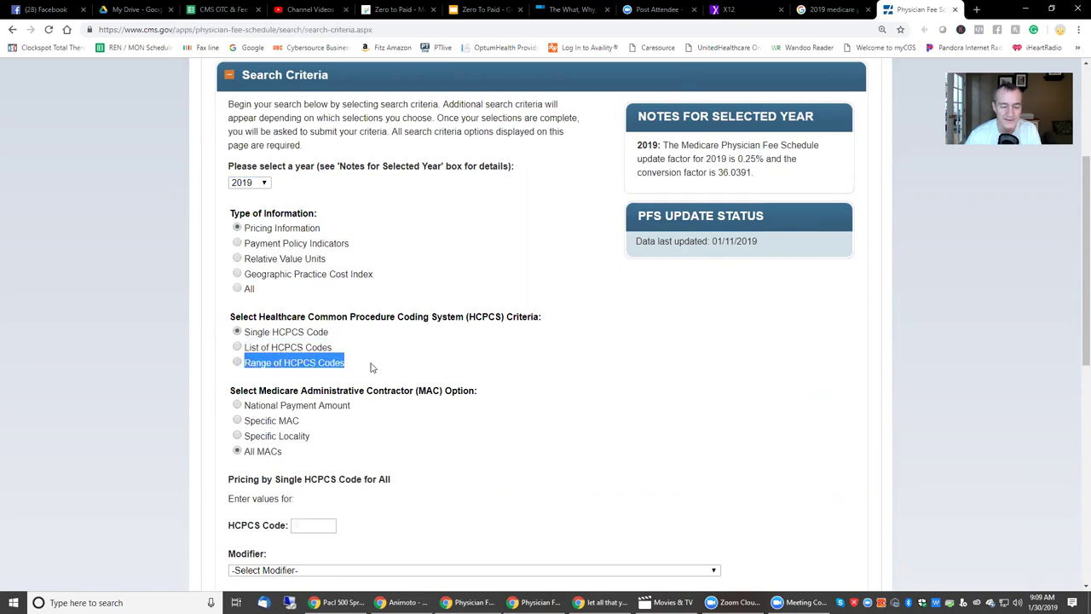
click(238, 347)
scroll(359, 340, down, 1)
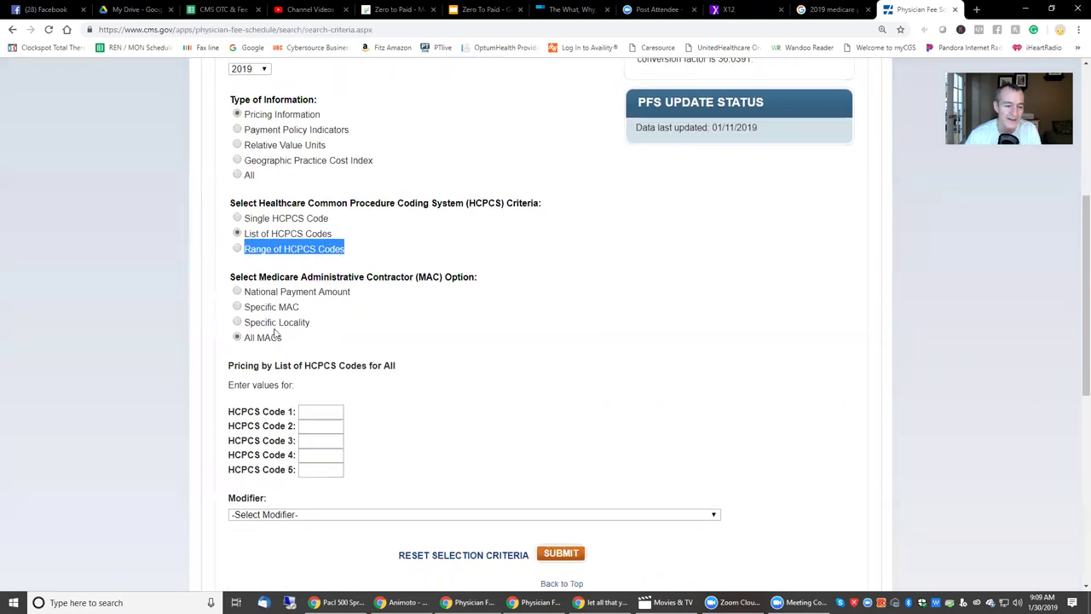
click(265, 325)
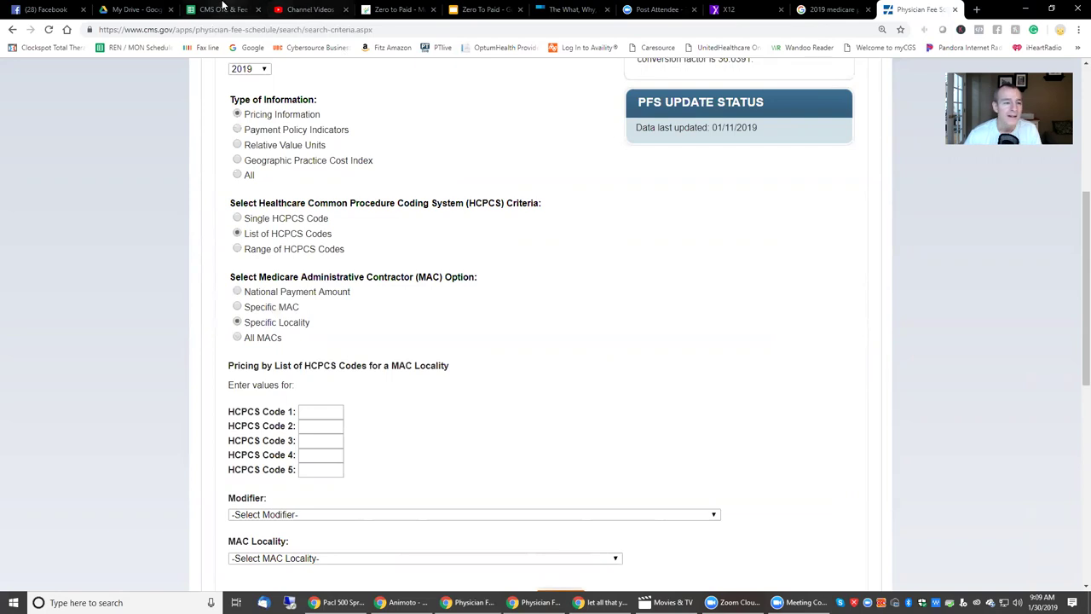
Switch to the CMS OTC & Fee Schedule 2019 spreadsheet and check the North Dakota list for CPT codes lacking a 2019 price.
click(219, 10)
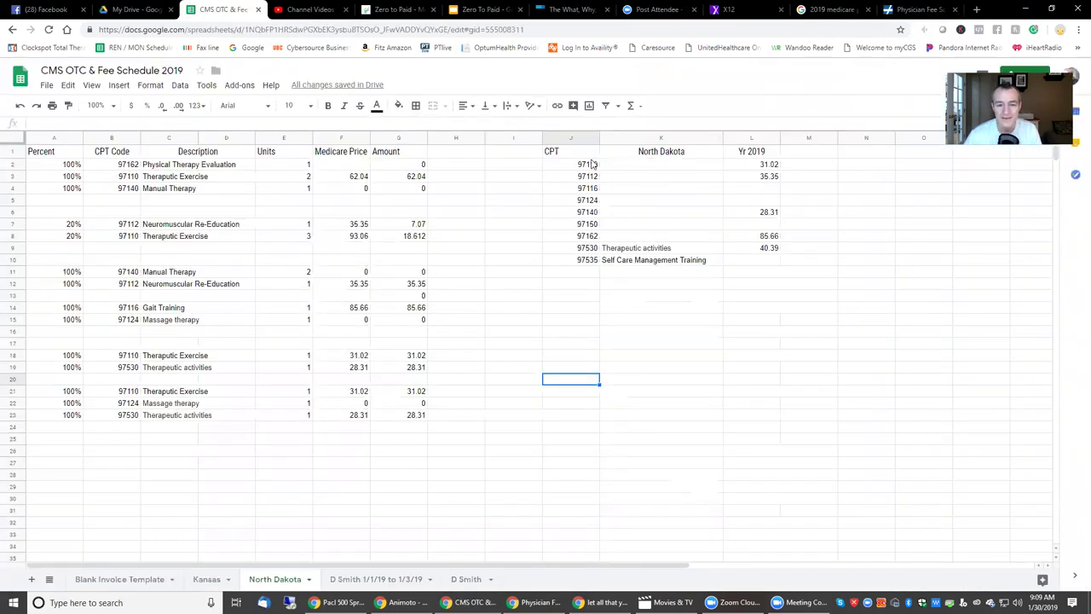
drag(565, 164, 766, 180)
click(587, 192)
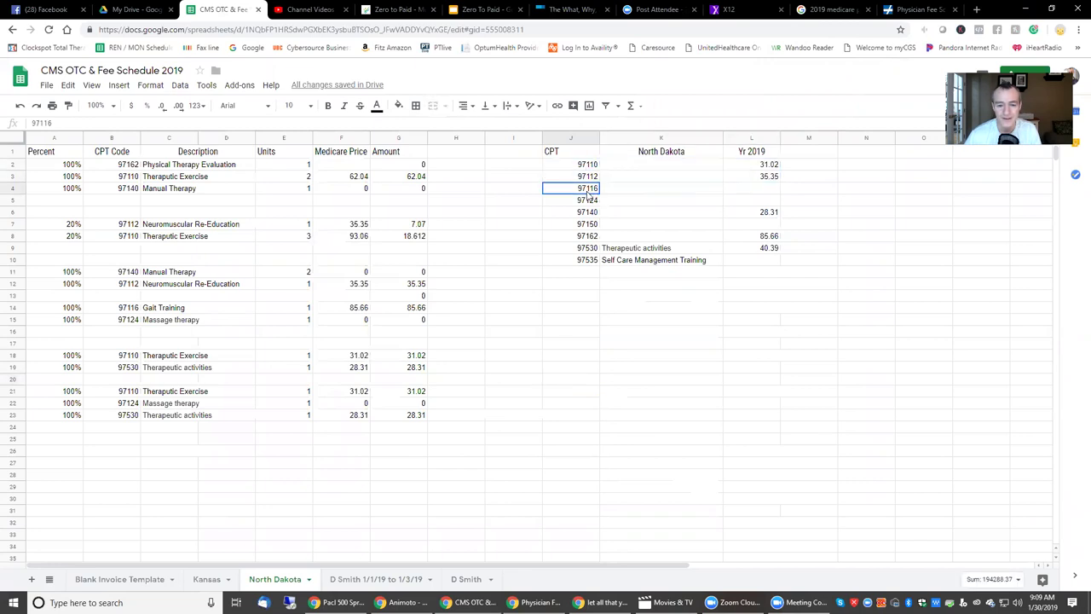
click(585, 202)
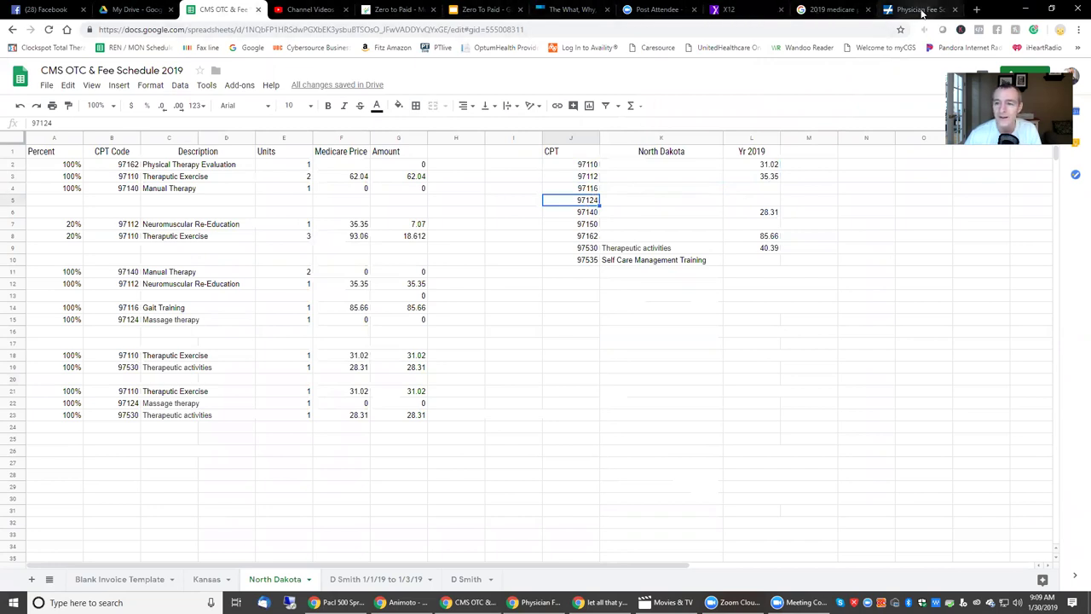
Return to the CMS fee schedule search and enter 97116 and 97124 as HCPCS codes 1 and 2.
click(918, 9)
click(315, 411)
text(97116)
key(Tab)
text(97124)
key(Tab)
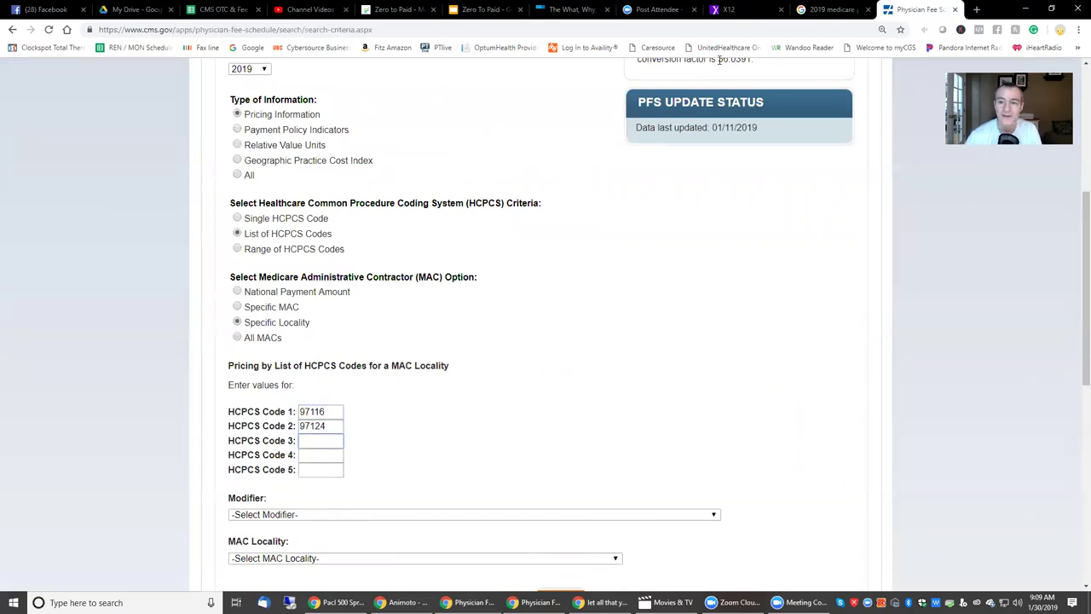
Look up the remaining unpriced CPT codes in the spreadsheet and enter 97150 and 97535 as HCPCS codes 3 and 4 in the search.
click(212, 11)
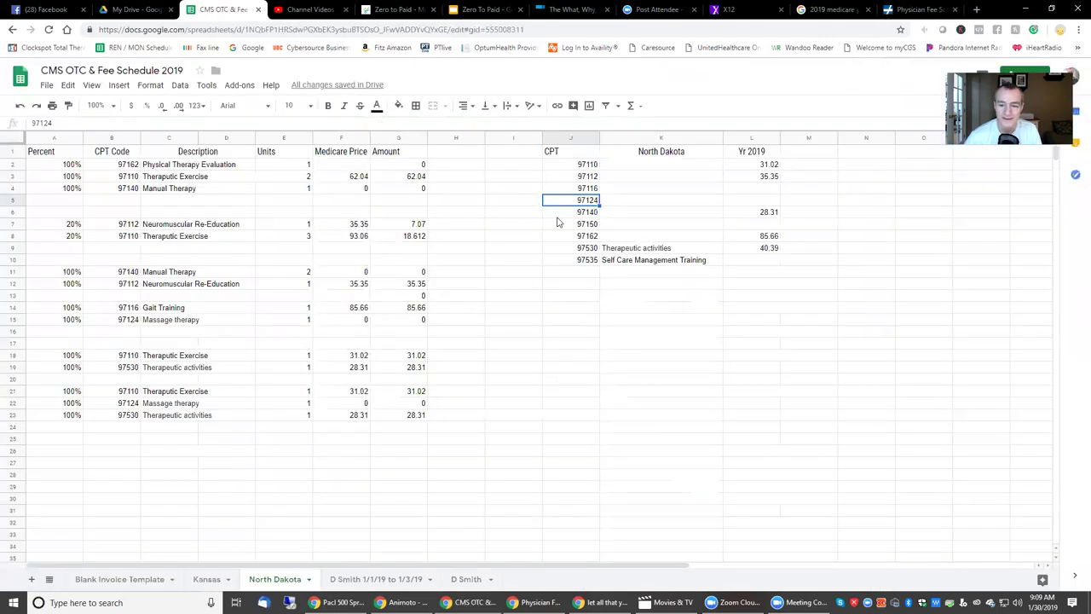
click(588, 225)
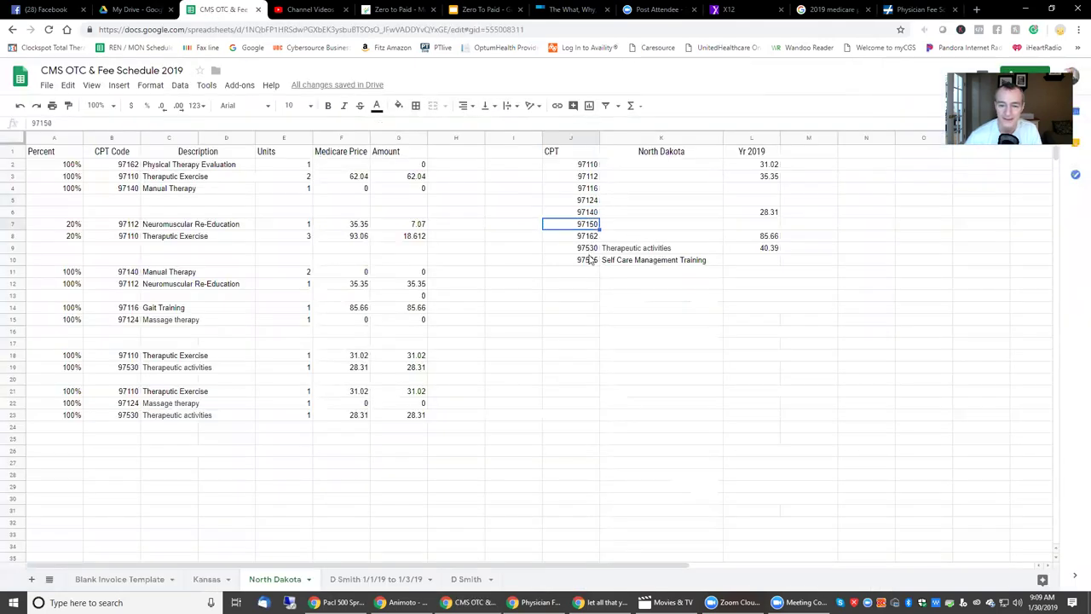
click(590, 262)
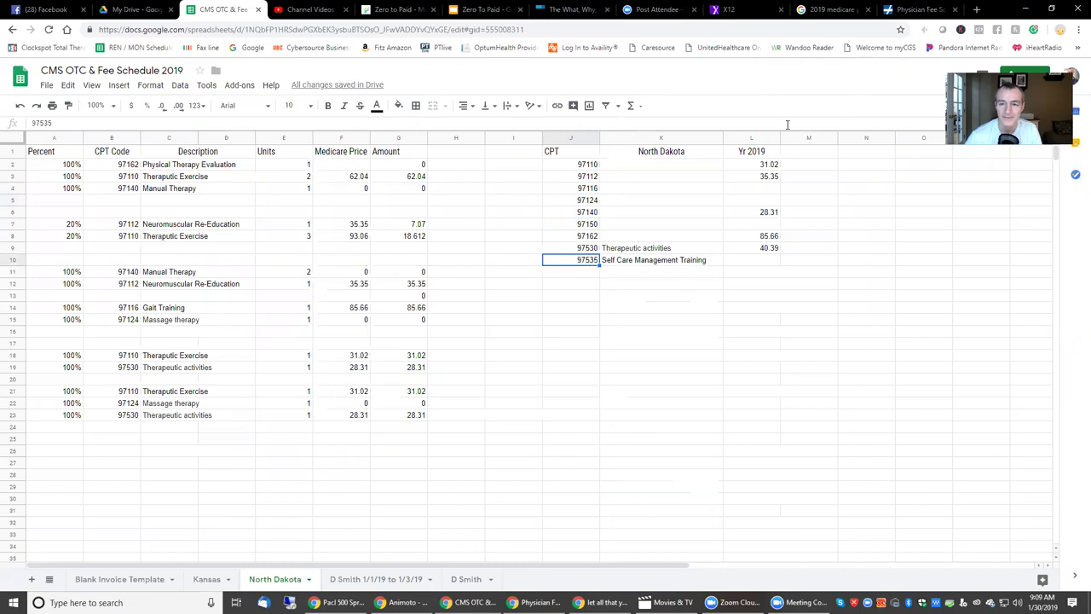
click(910, 10)
text(97150)
key(Tab)
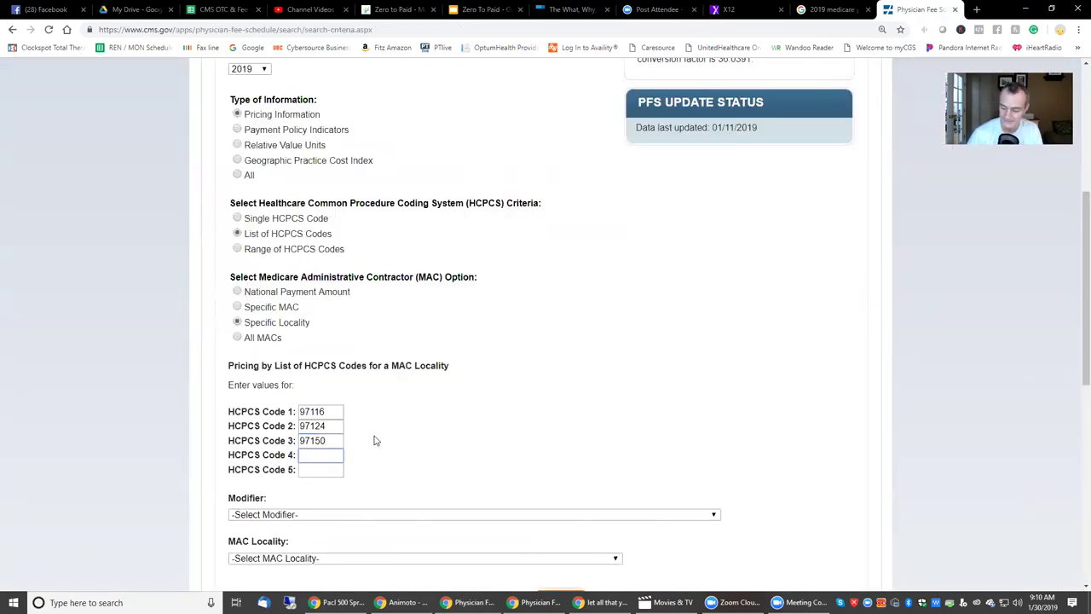
text(97535)
Set the search's modifier to All Modifiers.
scroll(518, 441, down, 1)
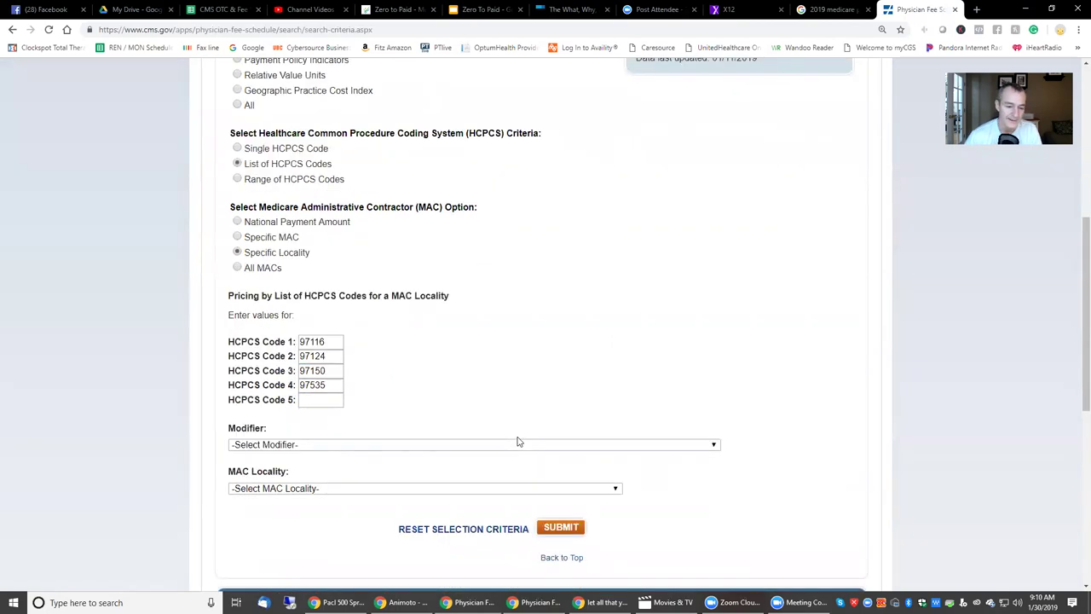
scroll(517, 441, down, 1)
click(397, 403)
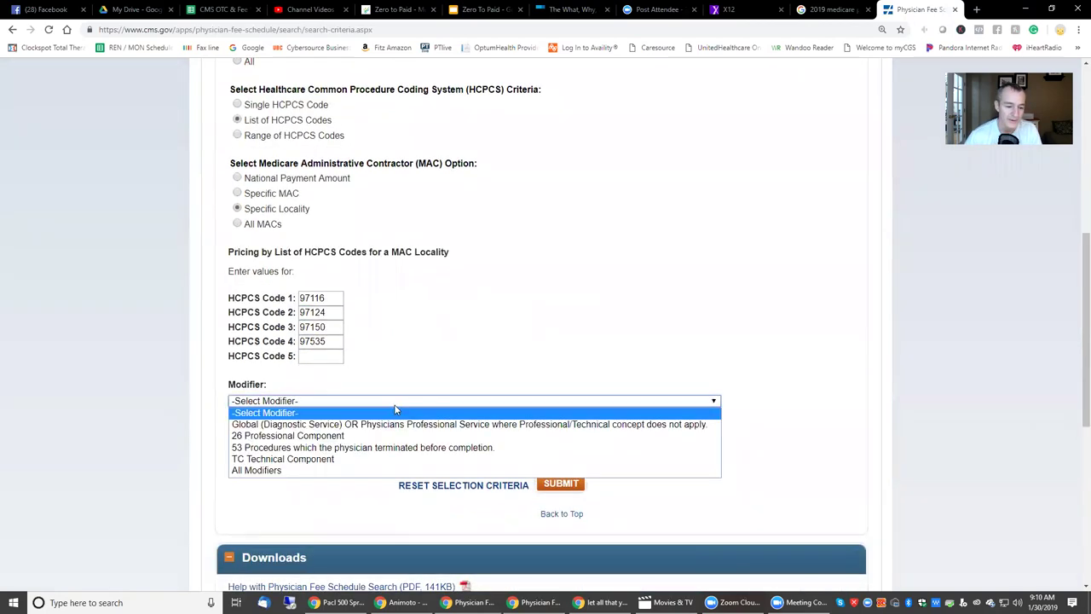
click(259, 471)
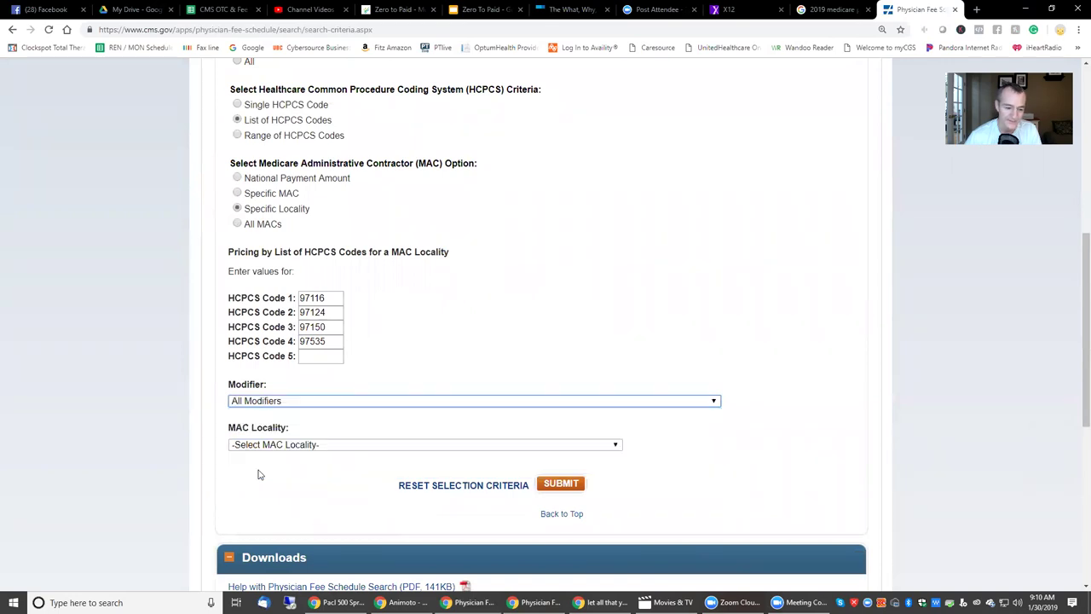
Set the MAC locality to 0330201 NORTH DAKOTA and submit the fee schedule search.
click(341, 444)
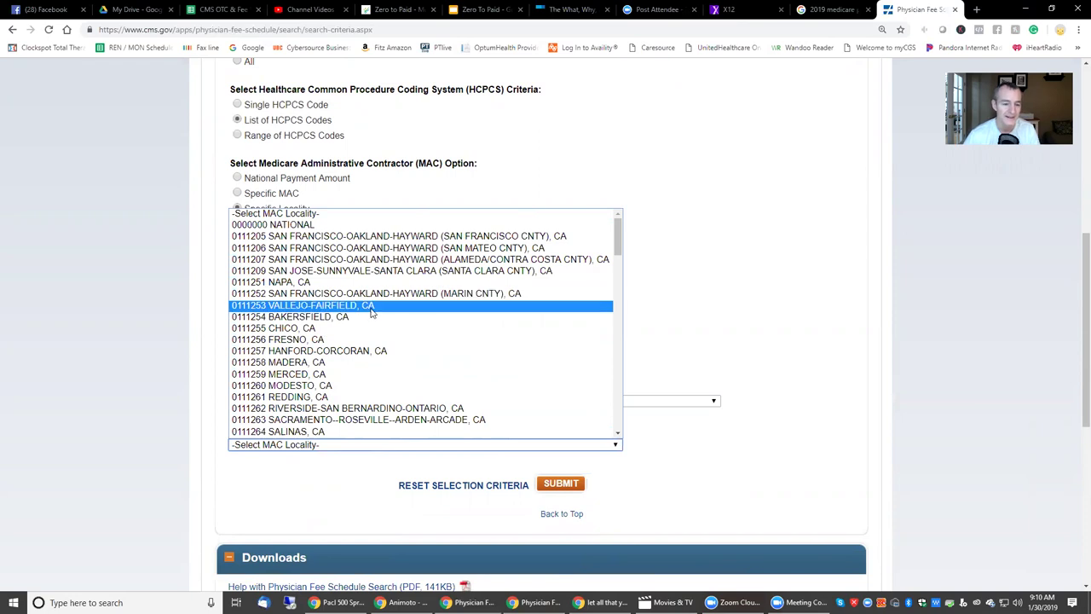
scroll(401, 335, down, 6)
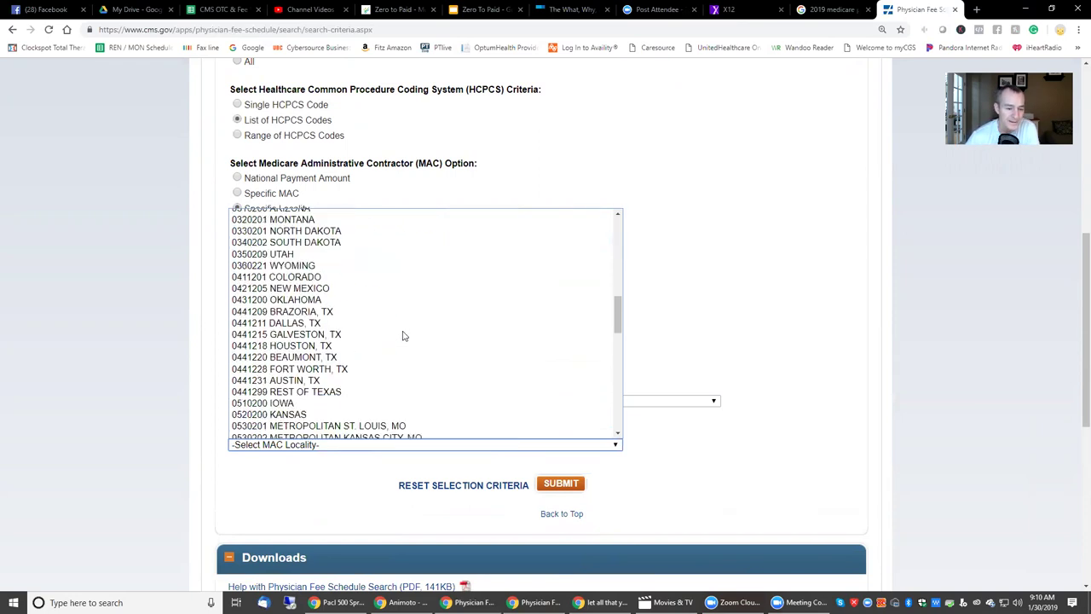
scroll(404, 336, down, 2)
scroll(404, 336, down, 6)
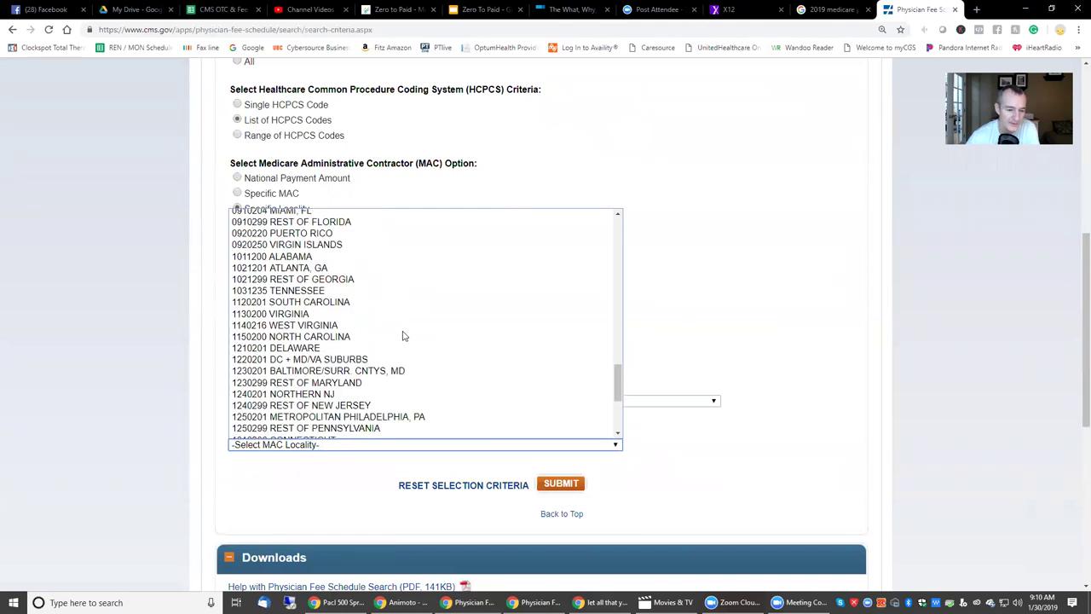
scroll(404, 335, down, 3)
scroll(404, 336, down, 2)
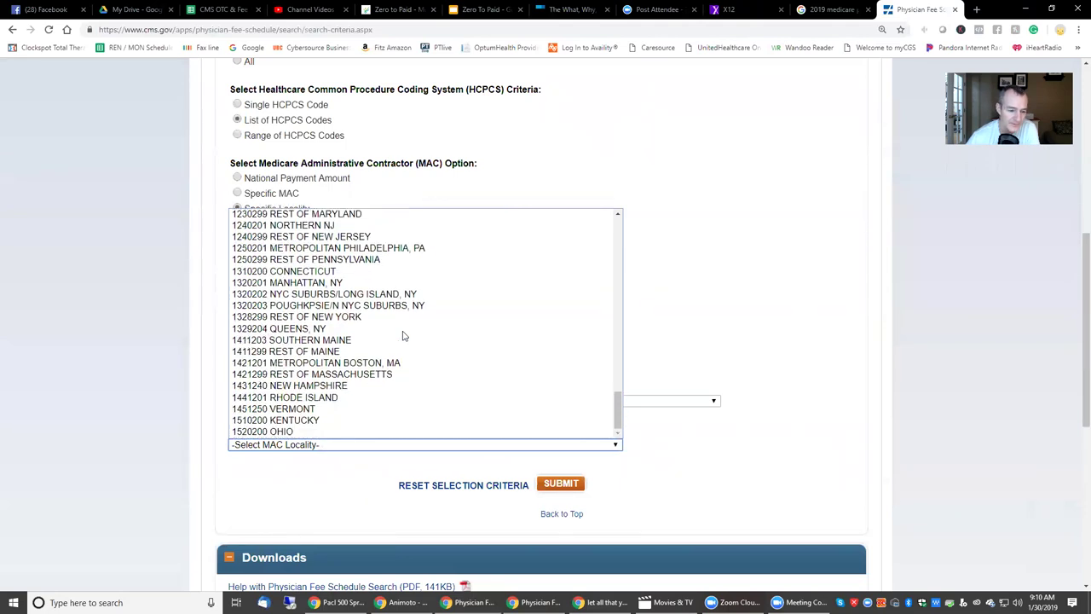
scroll(404, 335, up, 6)
scroll(404, 336, up, 6)
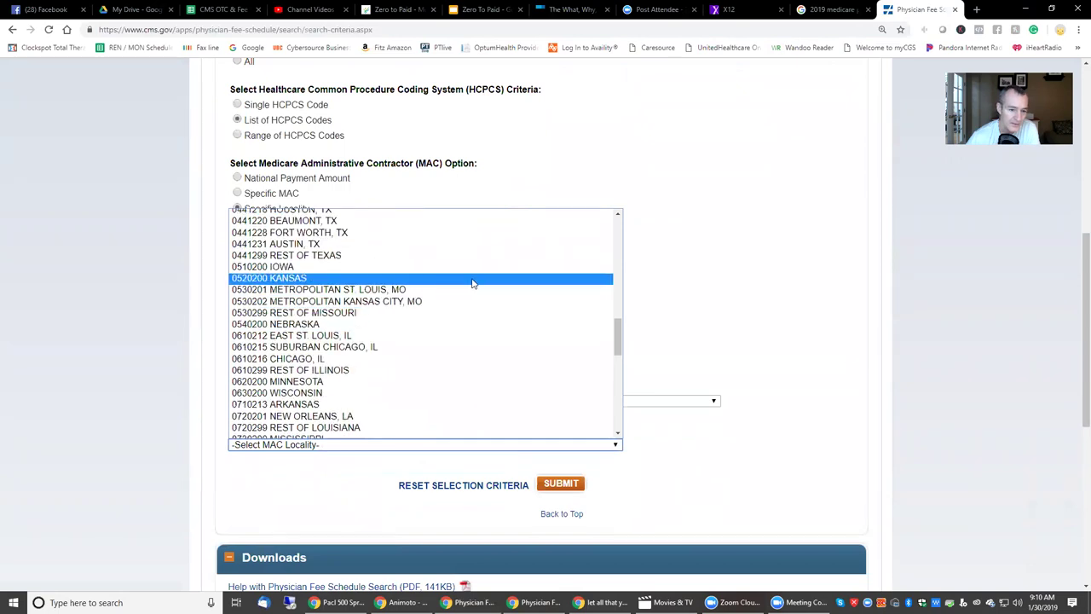
scroll(479, 281, up, 3)
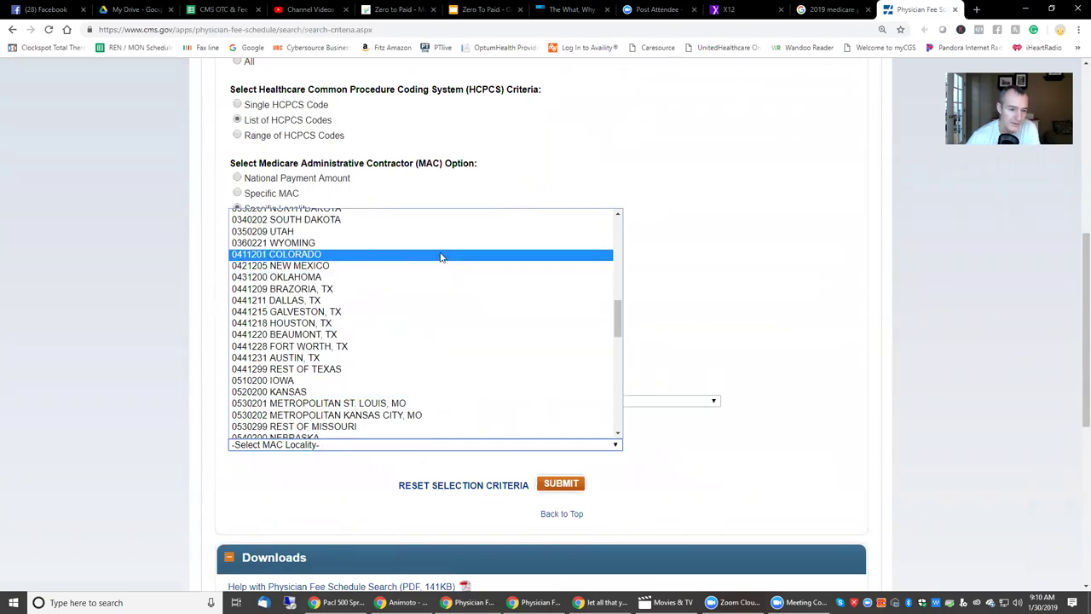
scroll(426, 273, up, 3)
click(342, 319)
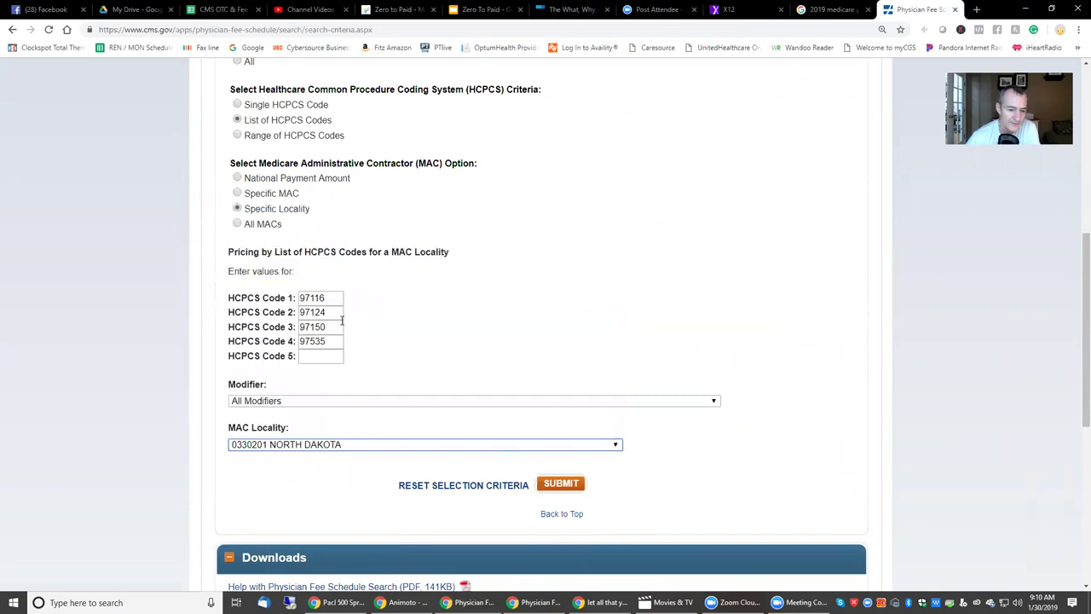
click(550, 483)
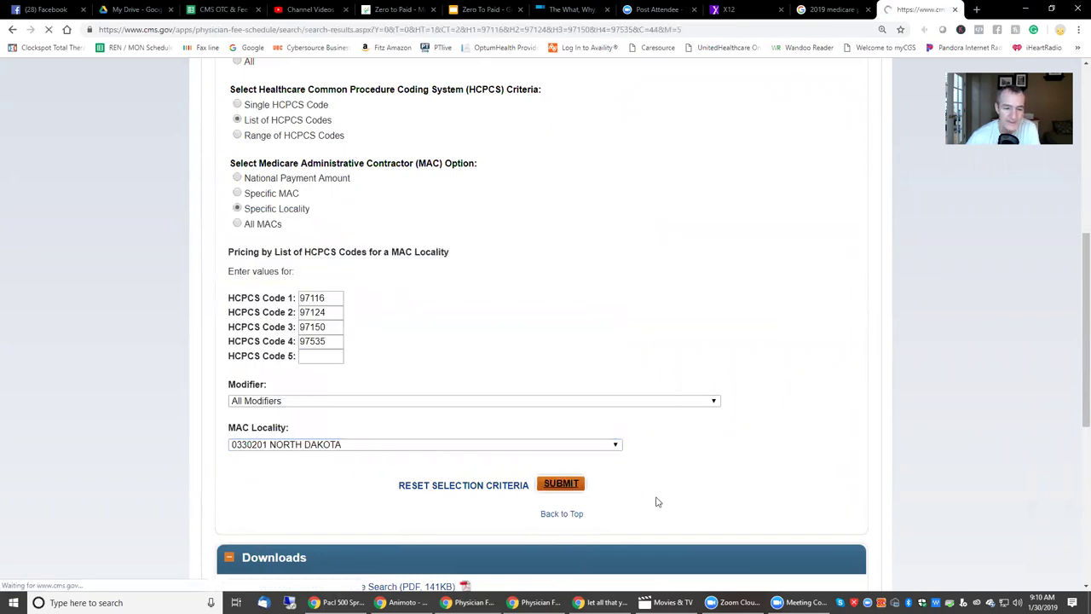
Examine the results row for code 97116, including its MAC locality, facility and non-facility prices and limiting charge.
scroll(652, 499, down, 5)
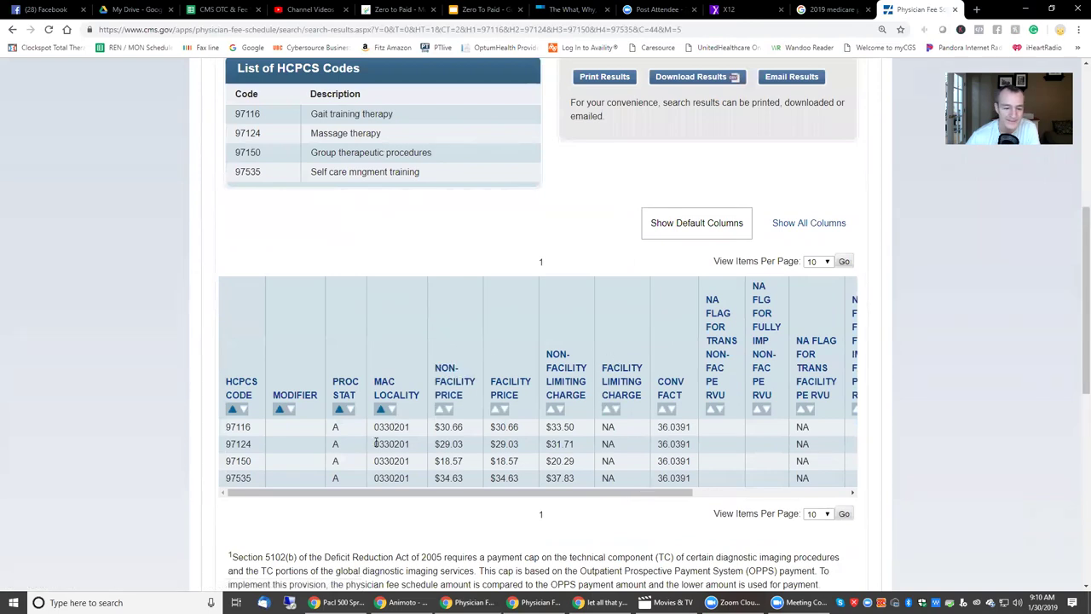
double_click(240, 428)
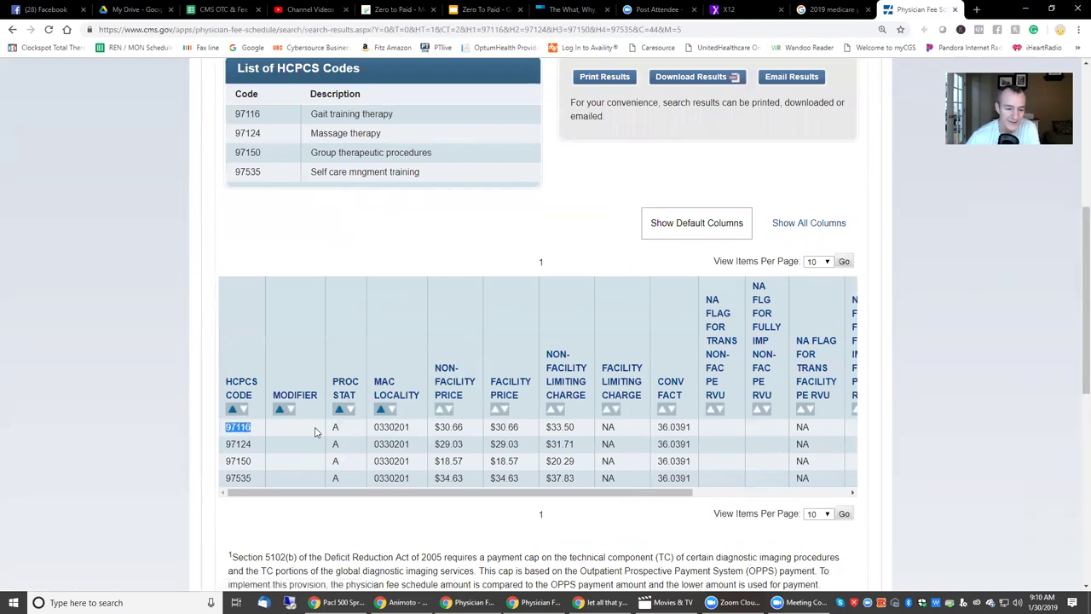
double_click(403, 428)
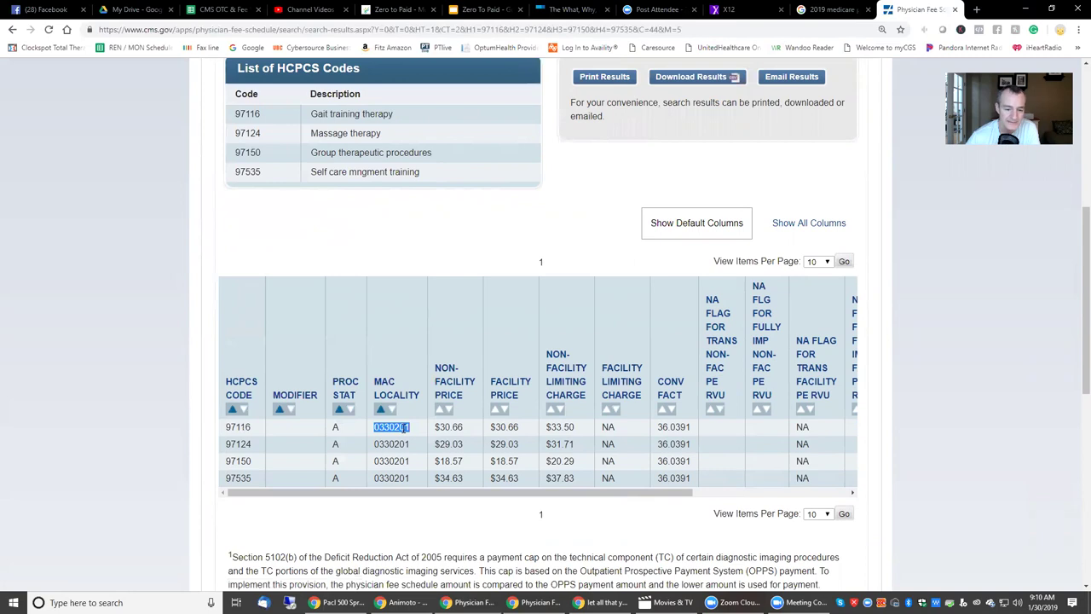
drag(435, 427, 576, 431)
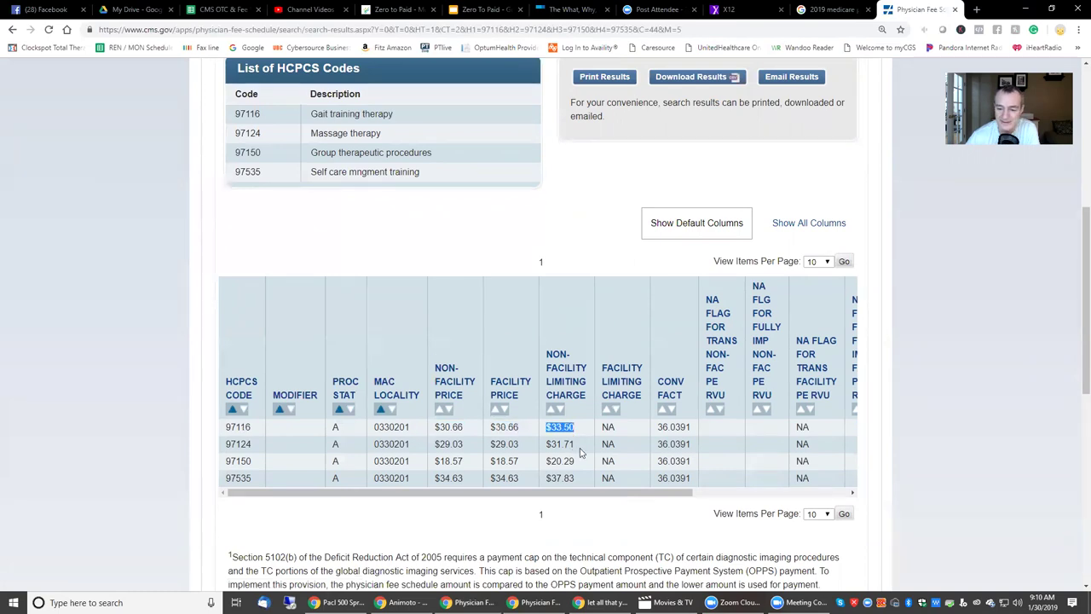
Look up the facility price for 97116 in the search results and enter 30.66 as its Yr 2019 price in the spreadsheet.
drag(675, 490, 574, 509)
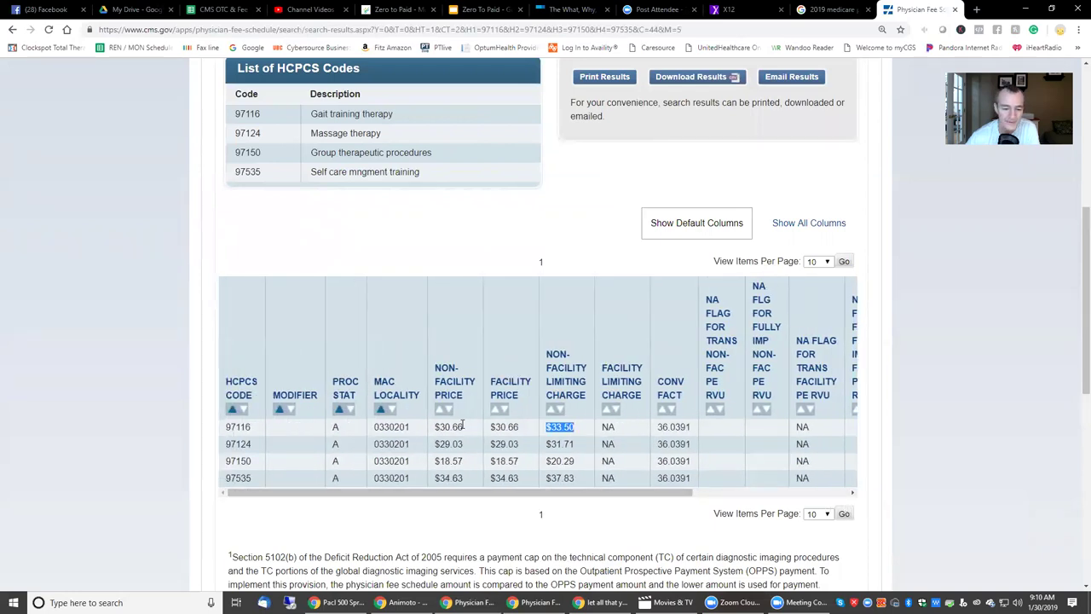
drag(529, 430, 489, 430)
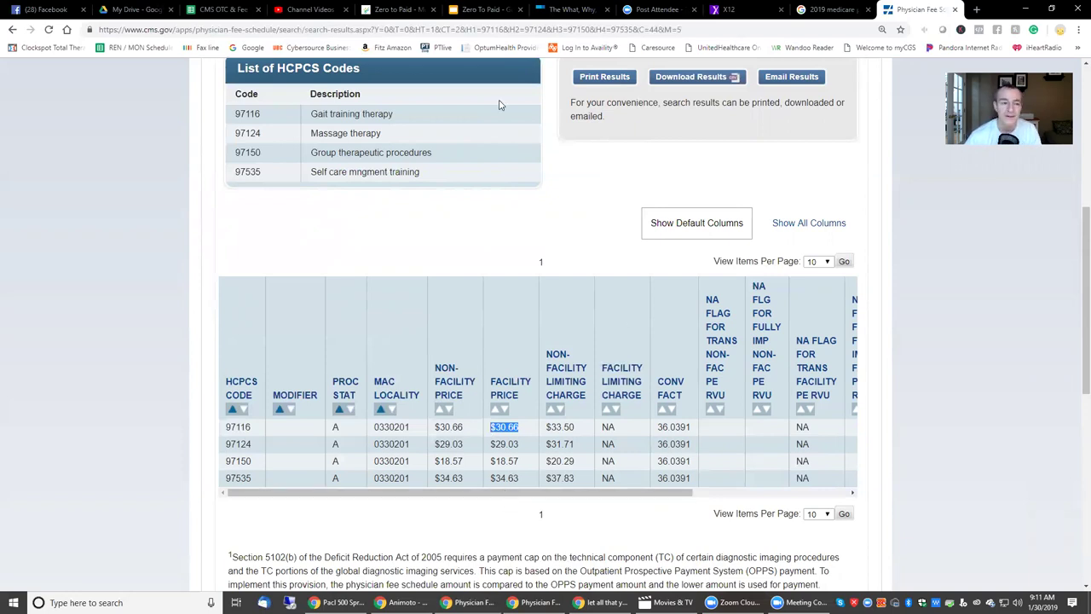
click(220, 10)
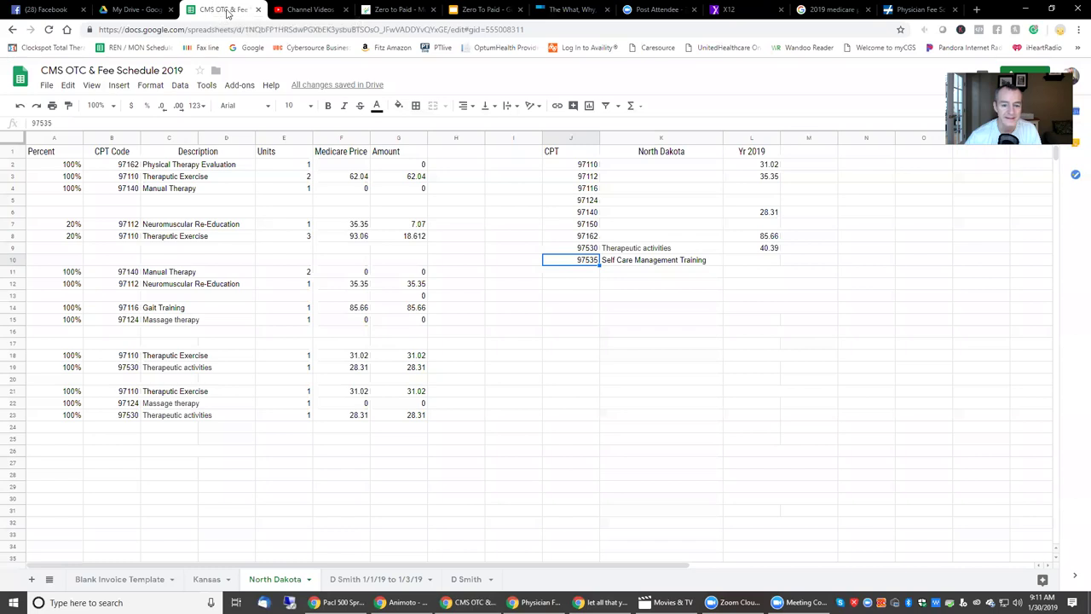
click(761, 188)
text(30.66)
key(Return)
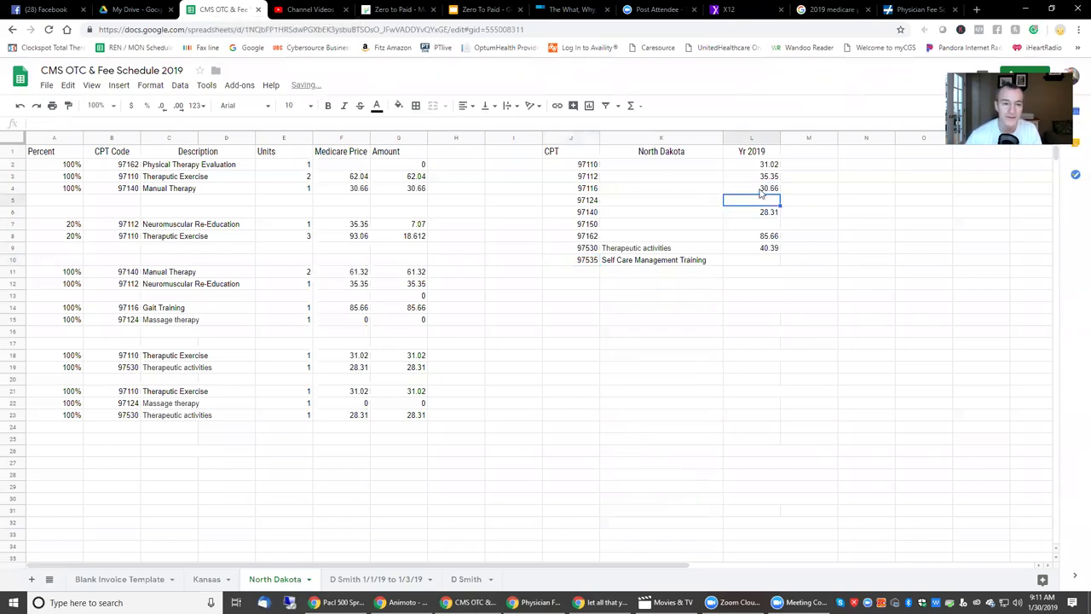
Check the search results for code 97124 and enter 29.03 as its Yr 2019 price in the spreadsheet.
click(920, 12)
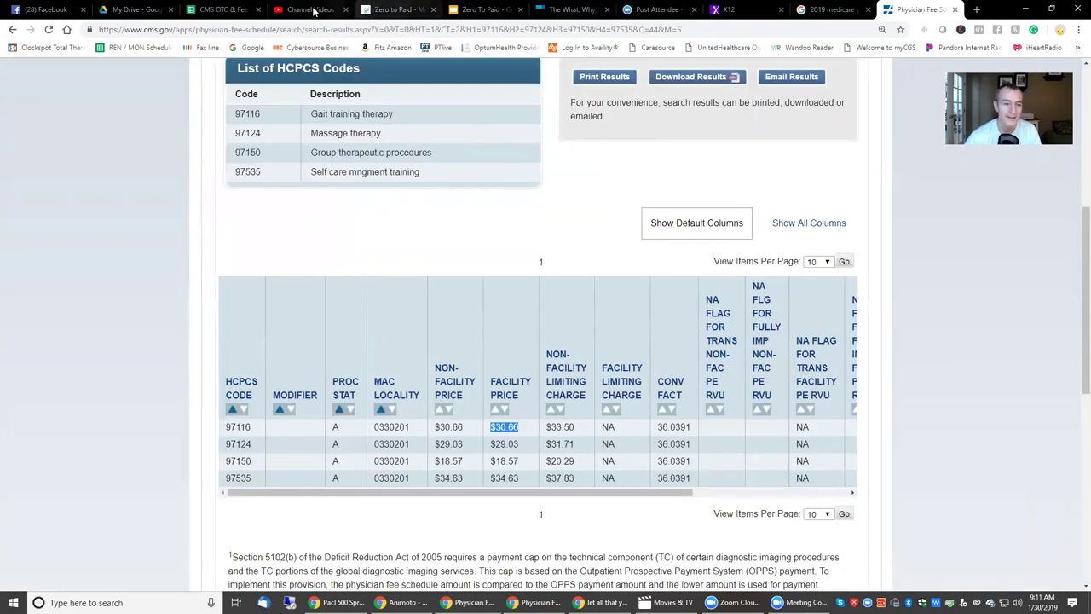
click(229, 11)
text(29.03)
key(Return)
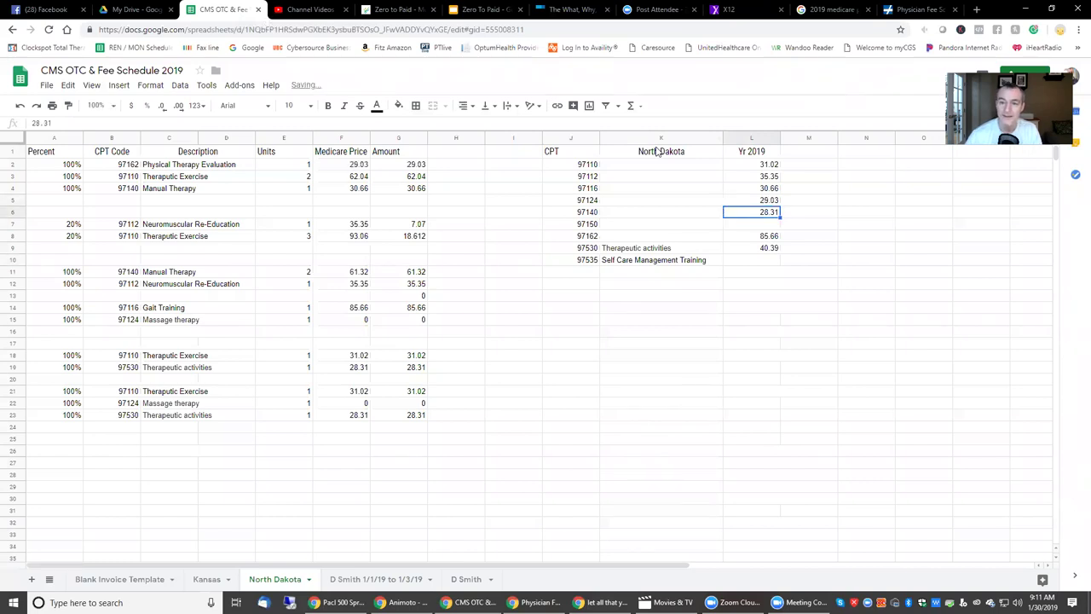
Check the search results for code 97150 and enter 18.57 as its Yr 2019 price in the spreadsheet.
click(913, 10)
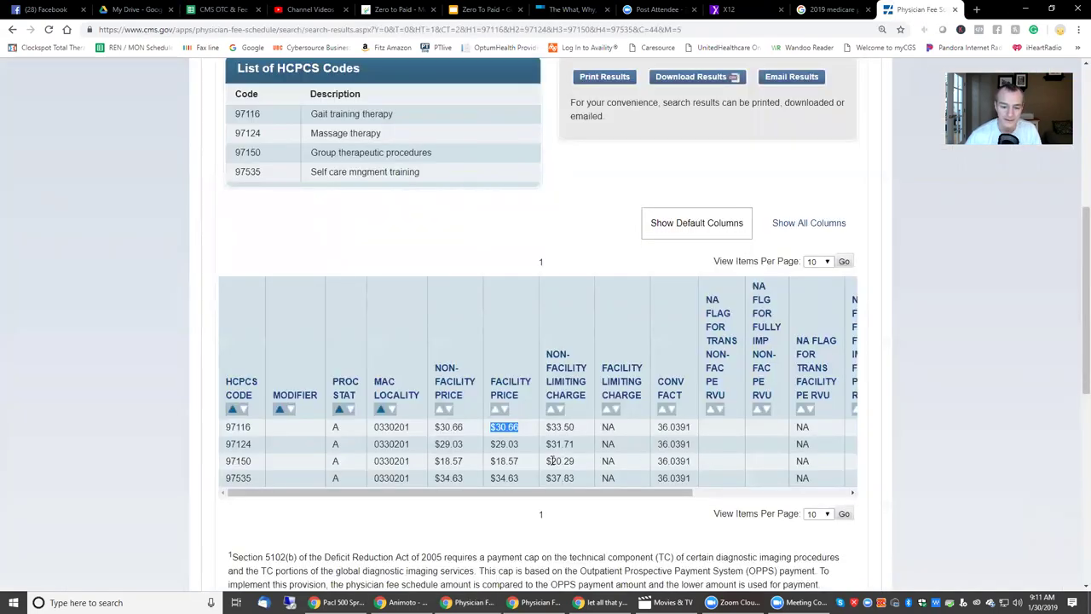
click(220, 9)
click(766, 225)
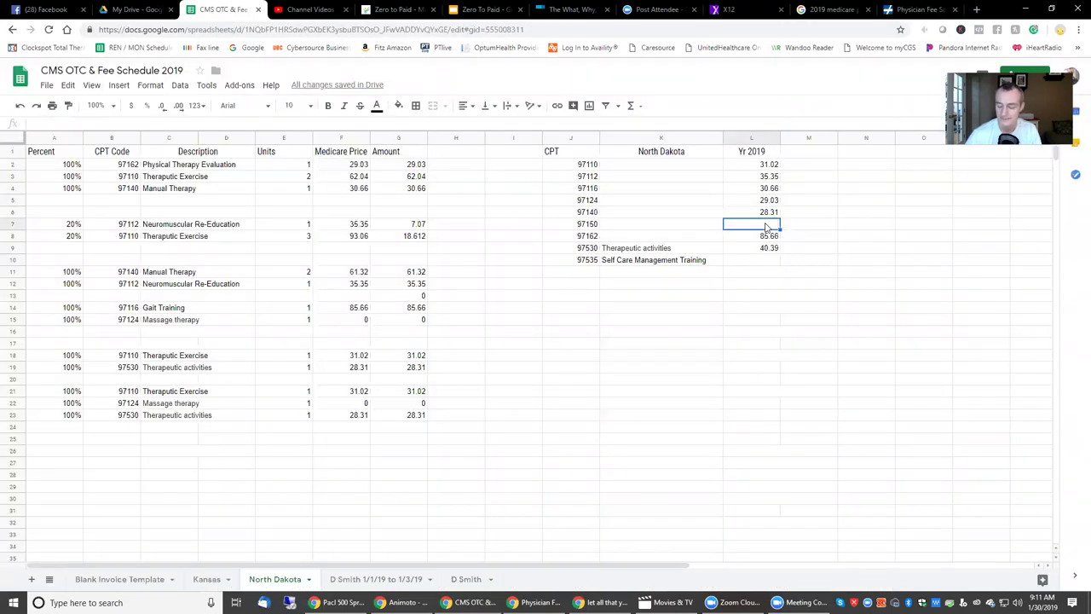
text(18)
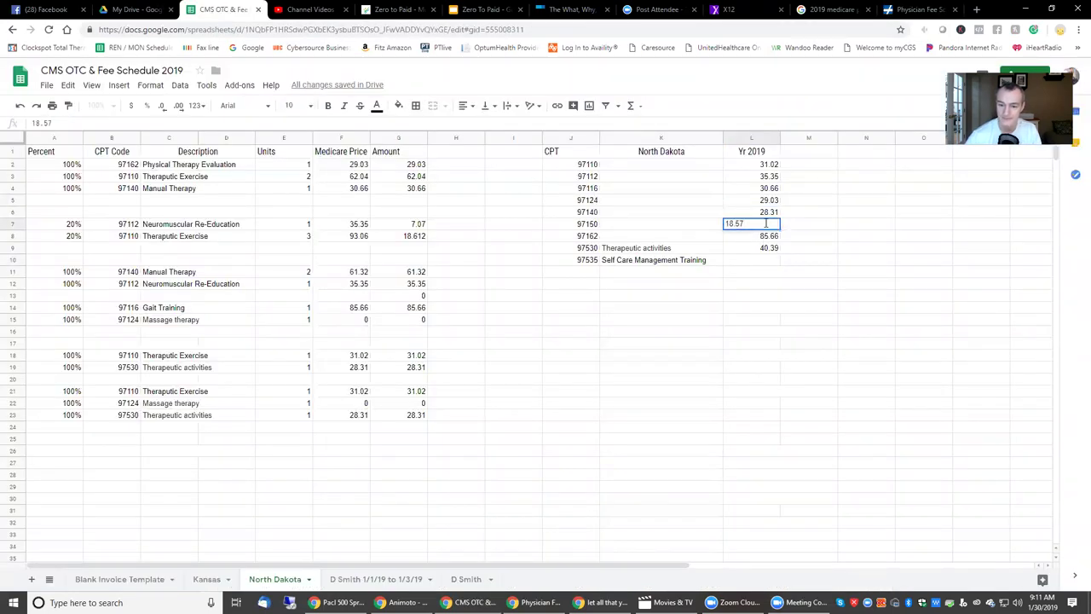
text(.57)
click(762, 263)
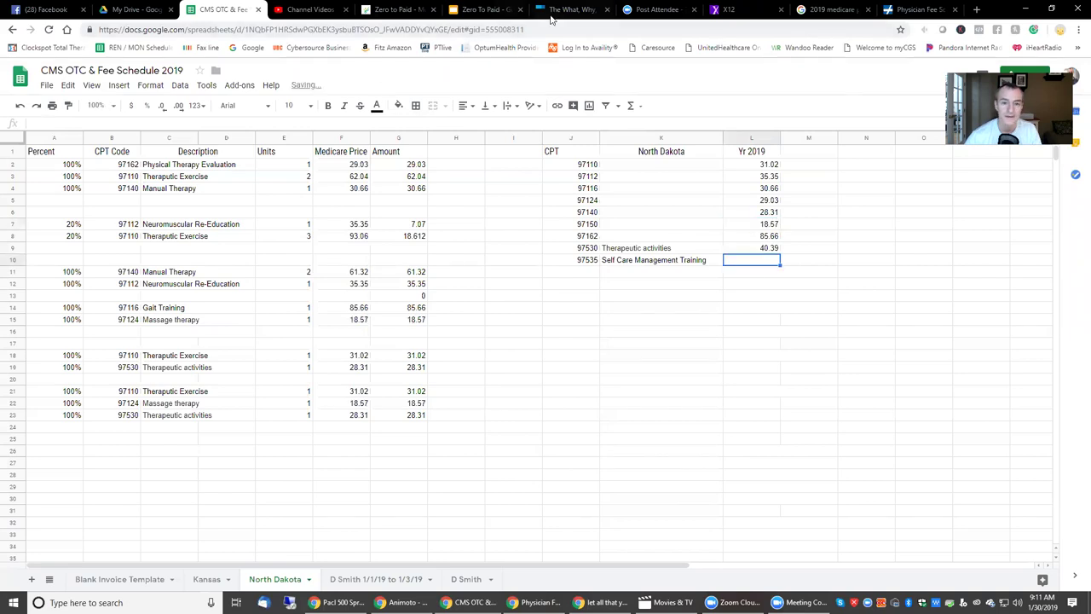
Check the search results for code 97535 and enter 34.63 as its Yr 2019 price in the spreadsheet.
click(918, 10)
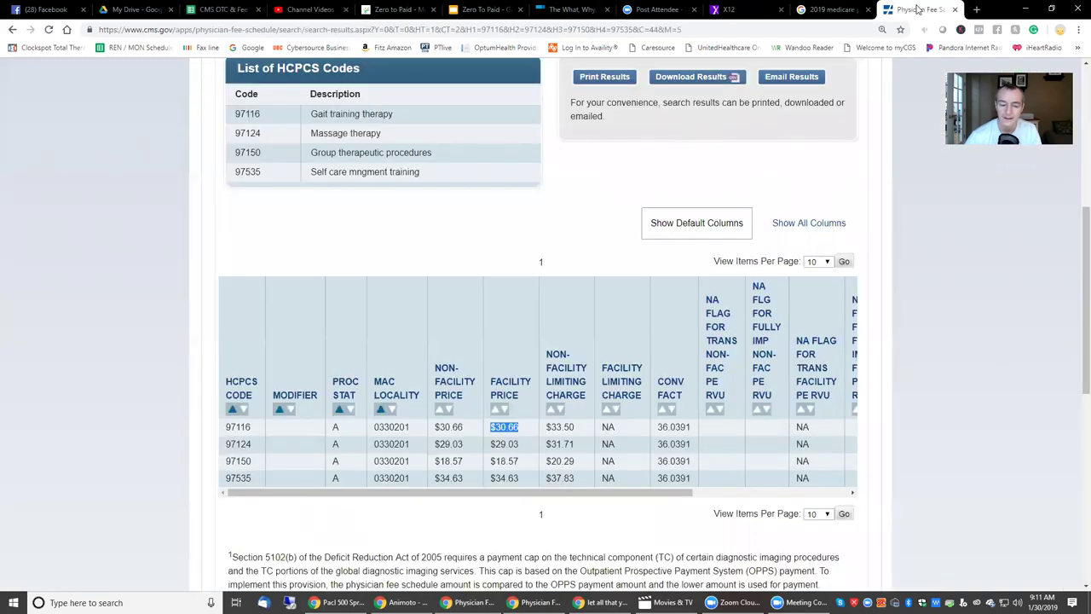
click(269, 12)
text(34.63)
key(Return)
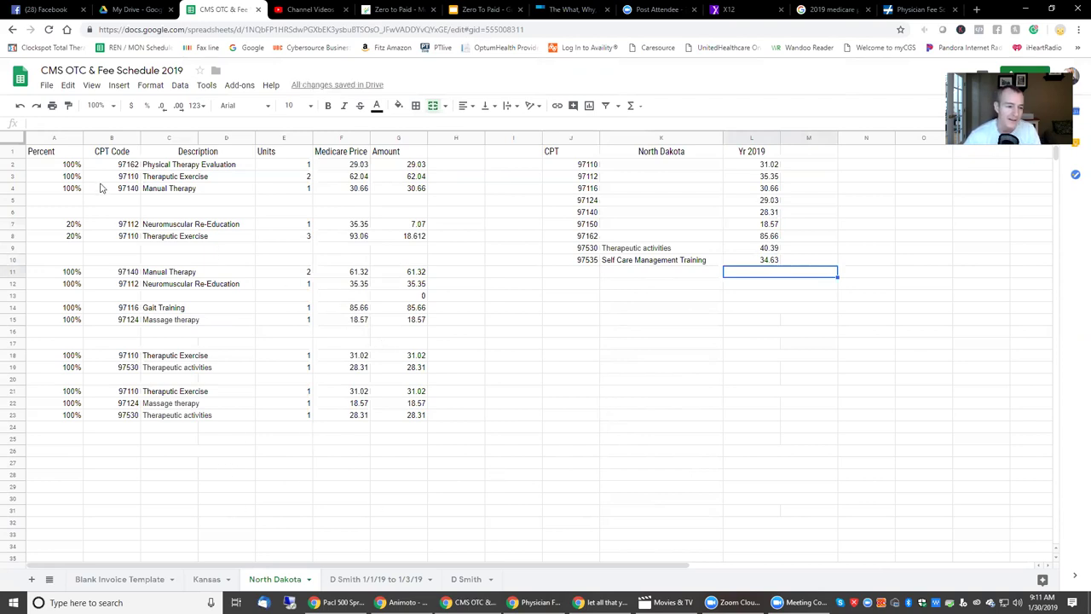
Review the CPT codes and their Yr 2019 prices in the North Dakota fee table.
drag(592, 166, 587, 253)
click(780, 170)
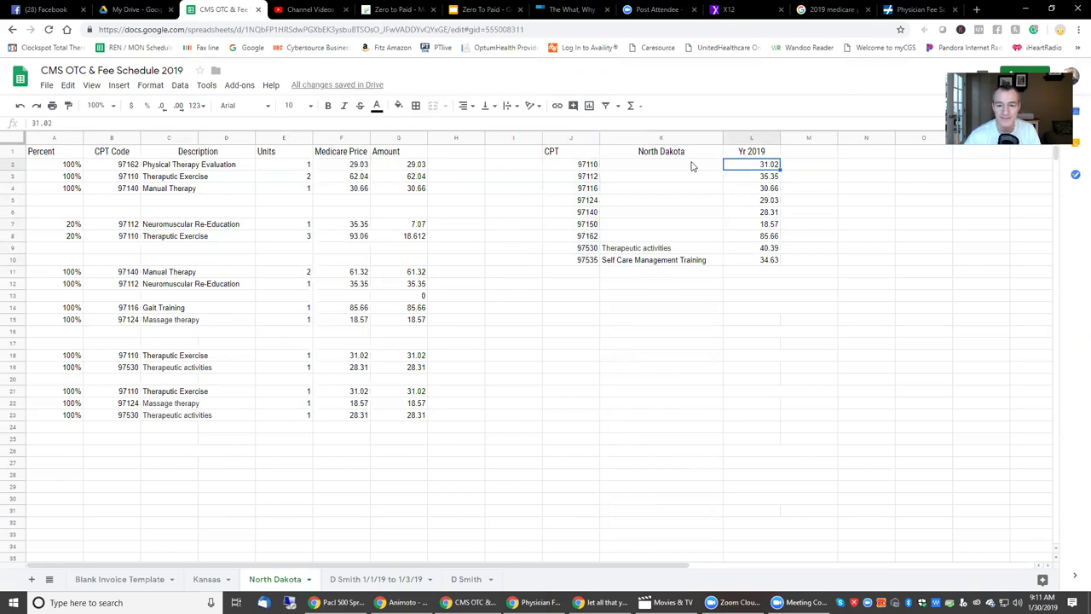
click(674, 168)
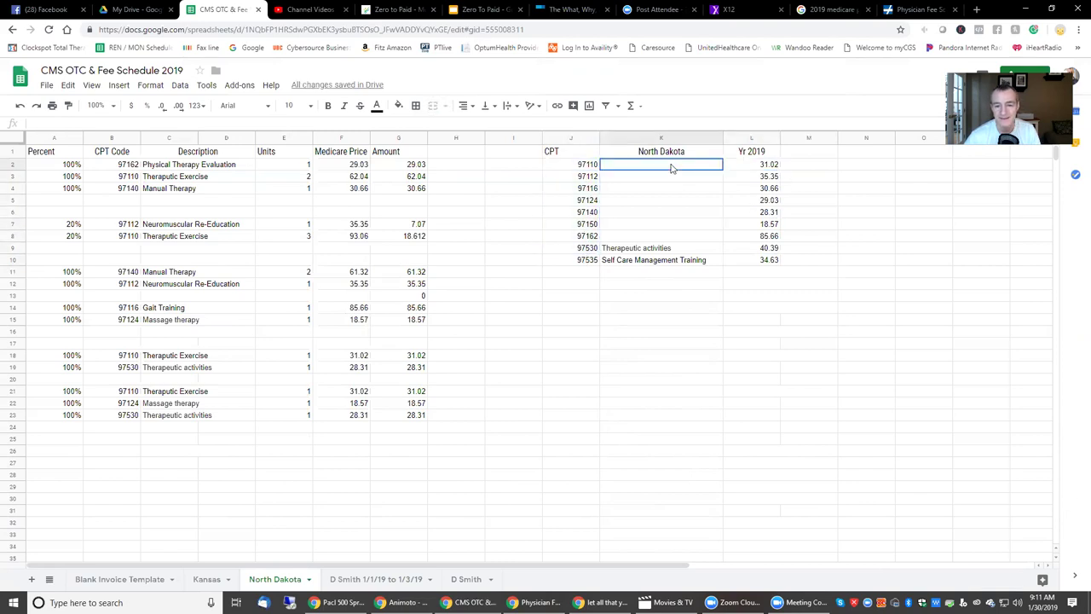
click(764, 168)
drag(763, 168, 758, 263)
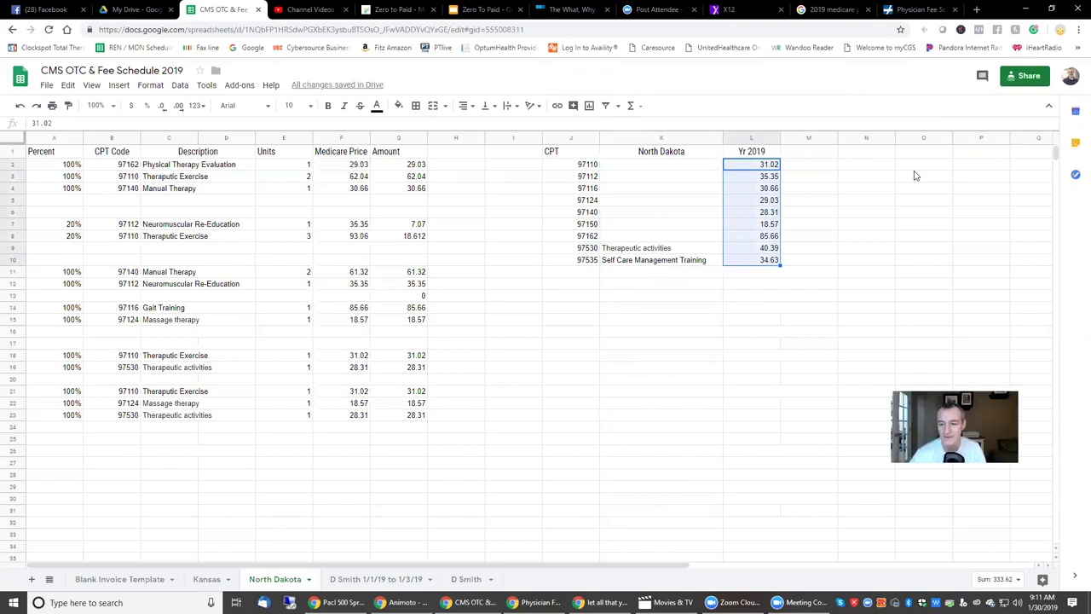
Add a "Charge" column header in M1 beside Yr 2019 and enter 50 as the charge for code 97110.
click(810, 152)
text(Charge)
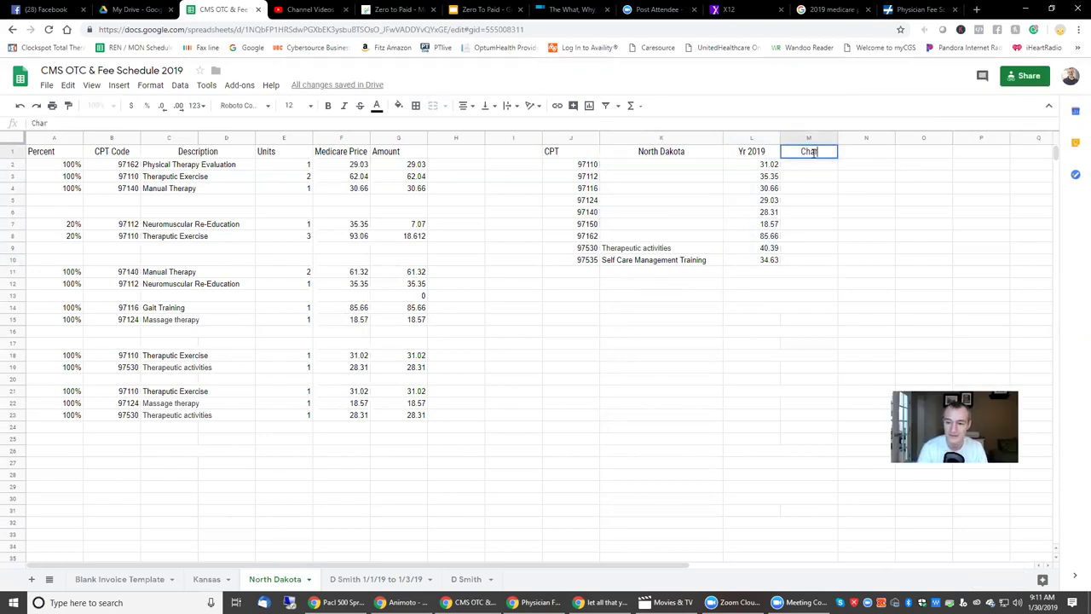
key(Return)
text(50)
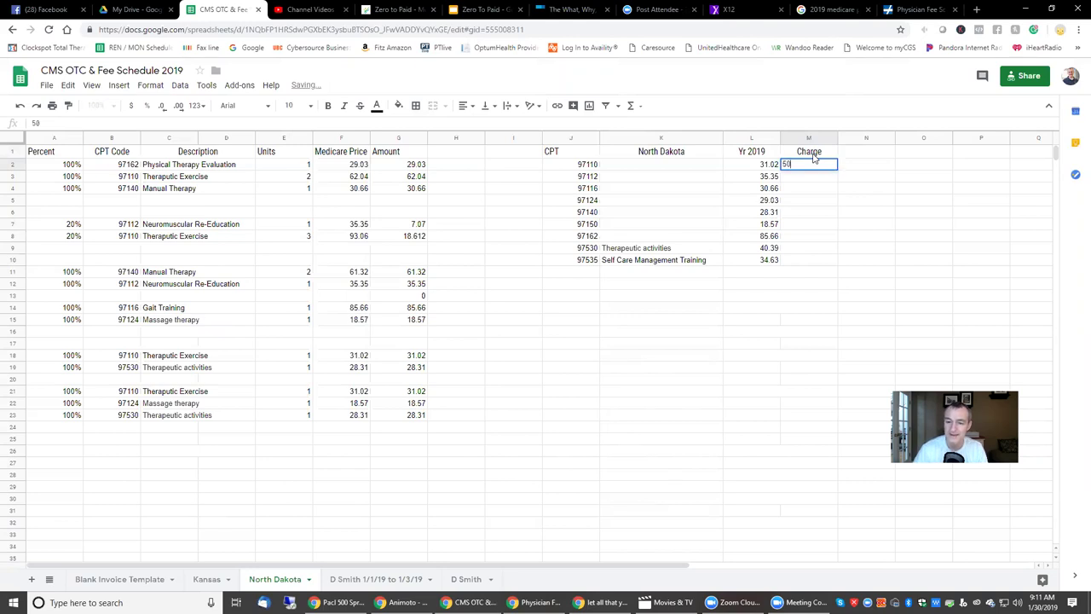
key(Tab)
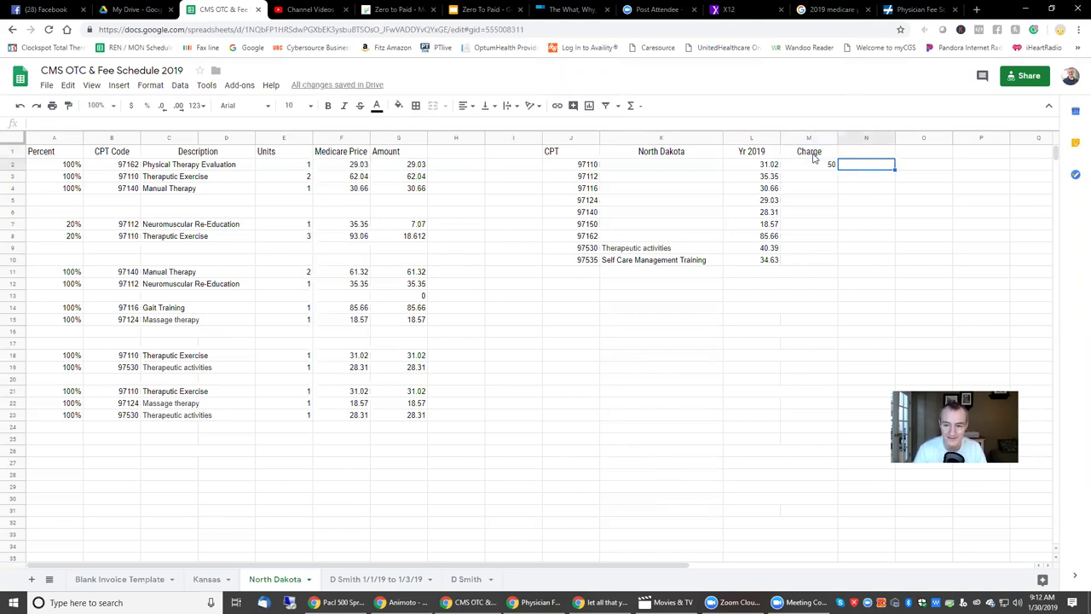
Add a "Contract Adj" column header in N1 and calculate the adjustment for code 97110 with =M2-L2.
key(Left)
key(Left)
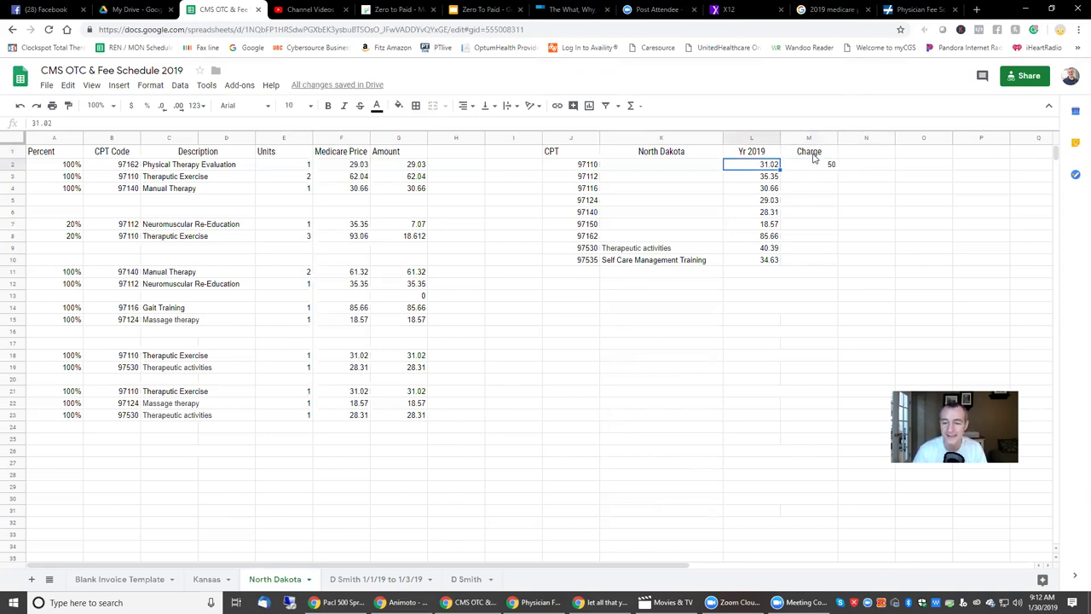
key(Right)
key(Right)
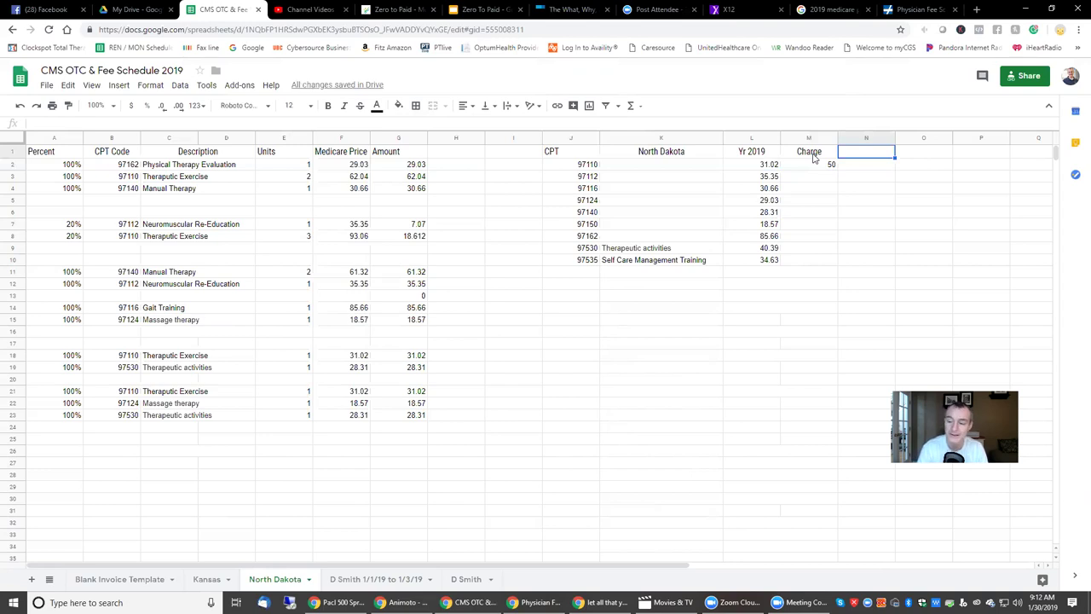
text(Contract Adj)
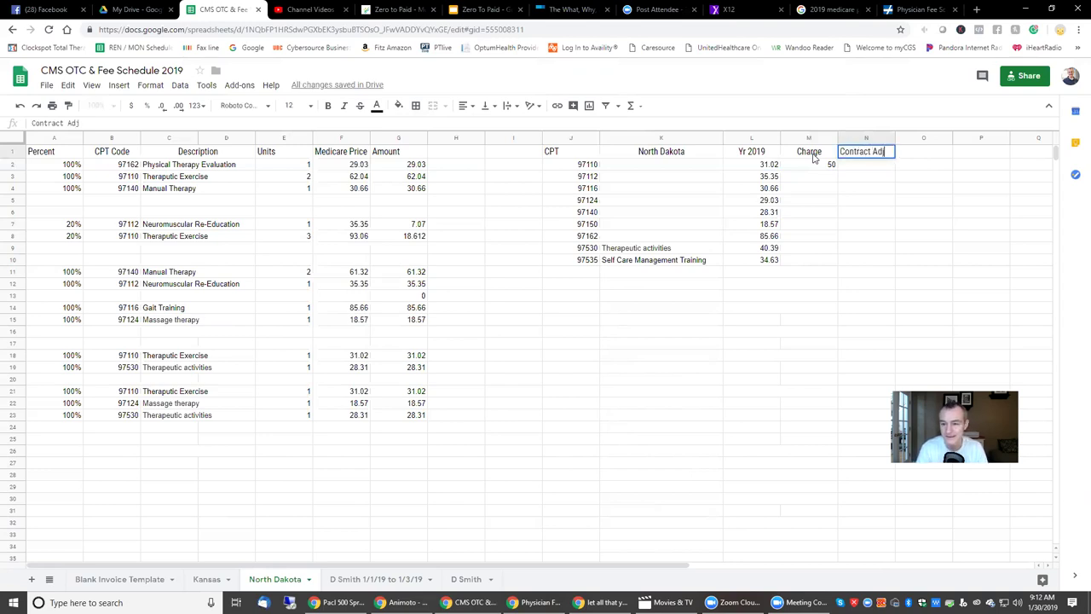
key(Return)
text(=)
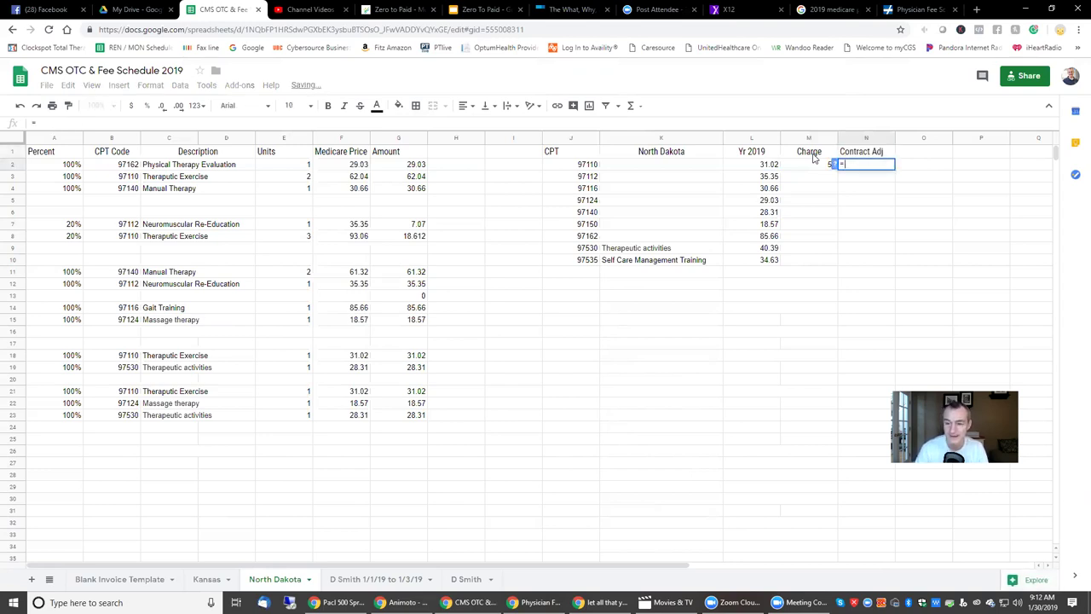
text(M2-L2)
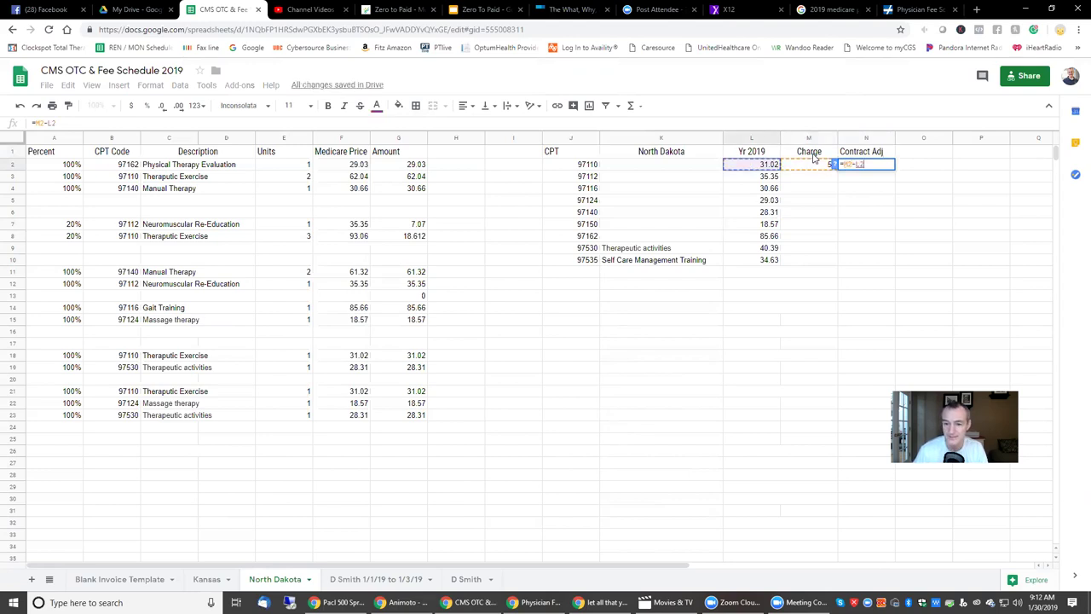
key(Return)
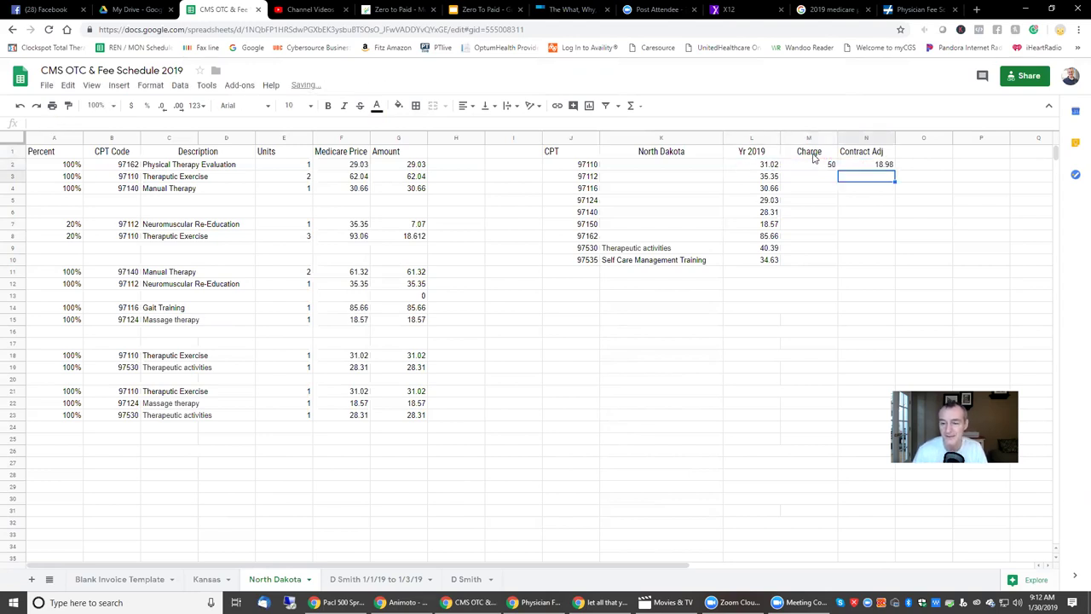
key(Up)
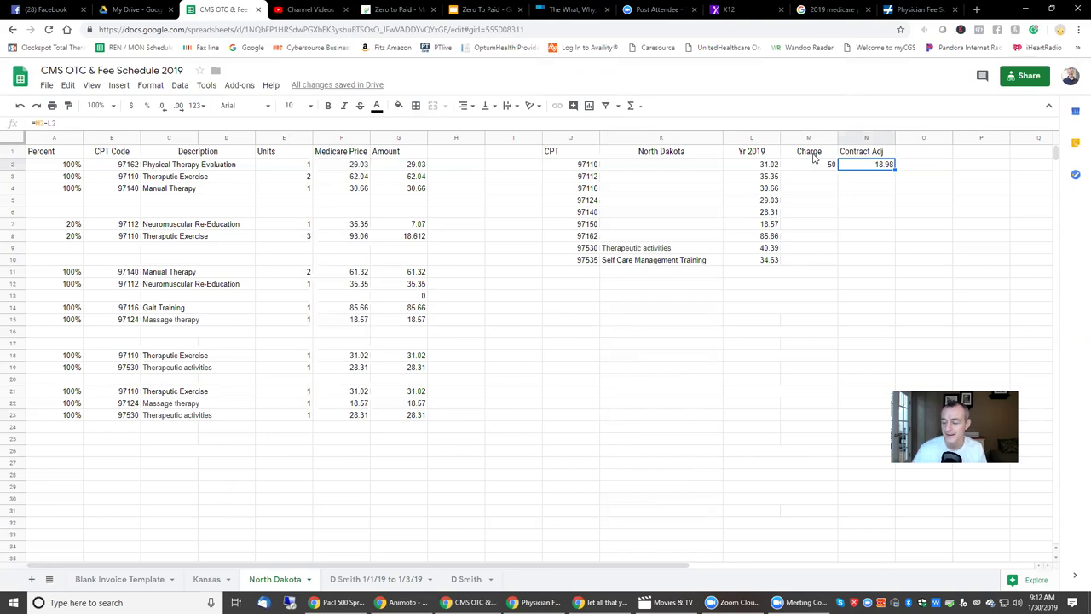
Add an "MCR 80%" column header in O1 and calculate Medicare's share for code 97110 with =L2*0.8.
click(767, 166)
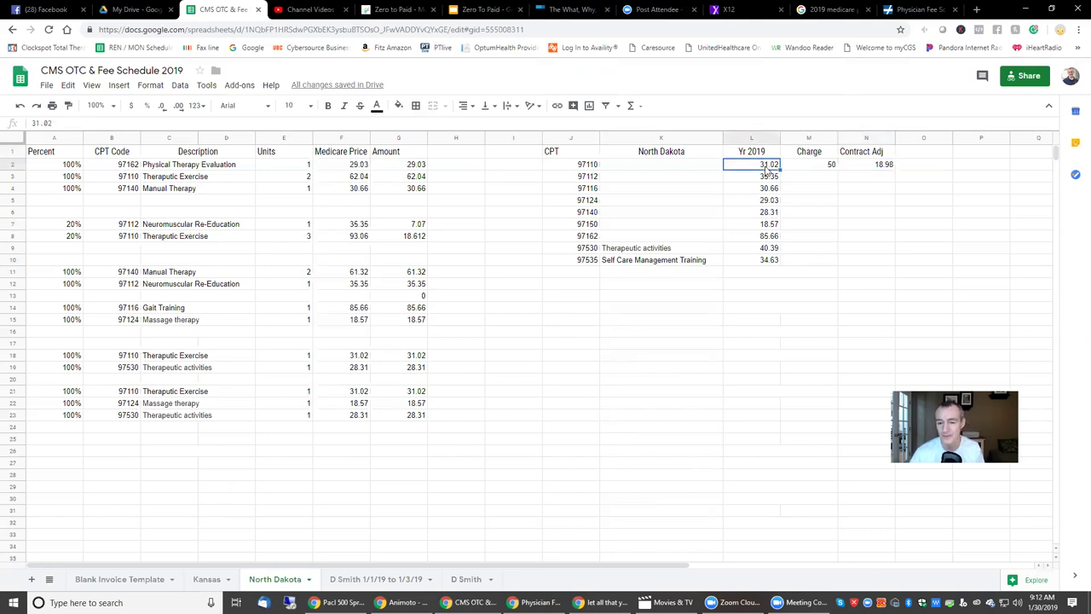
click(934, 155)
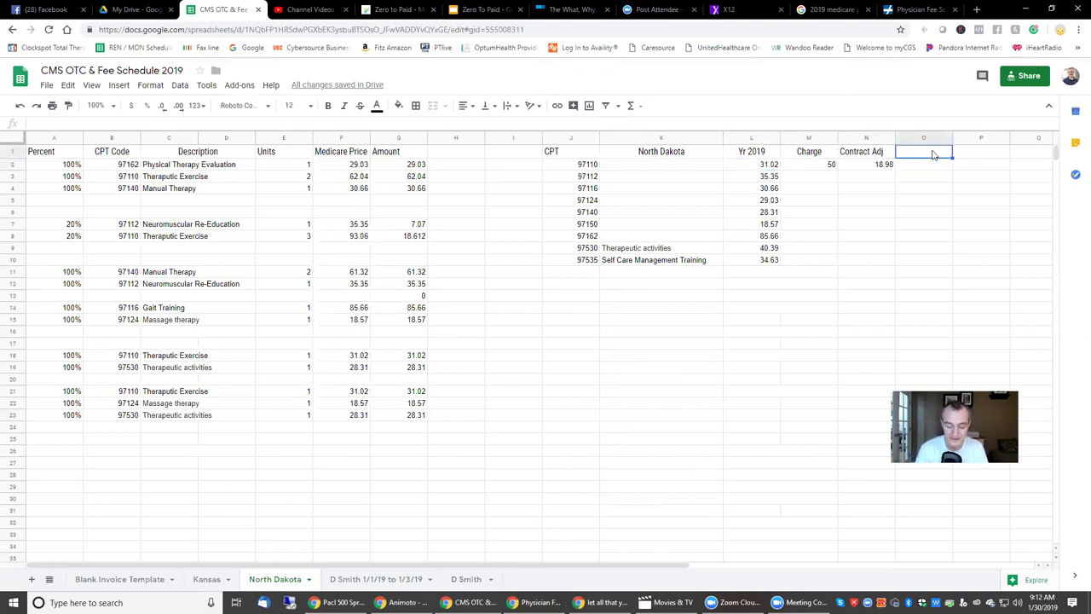
text(MC)
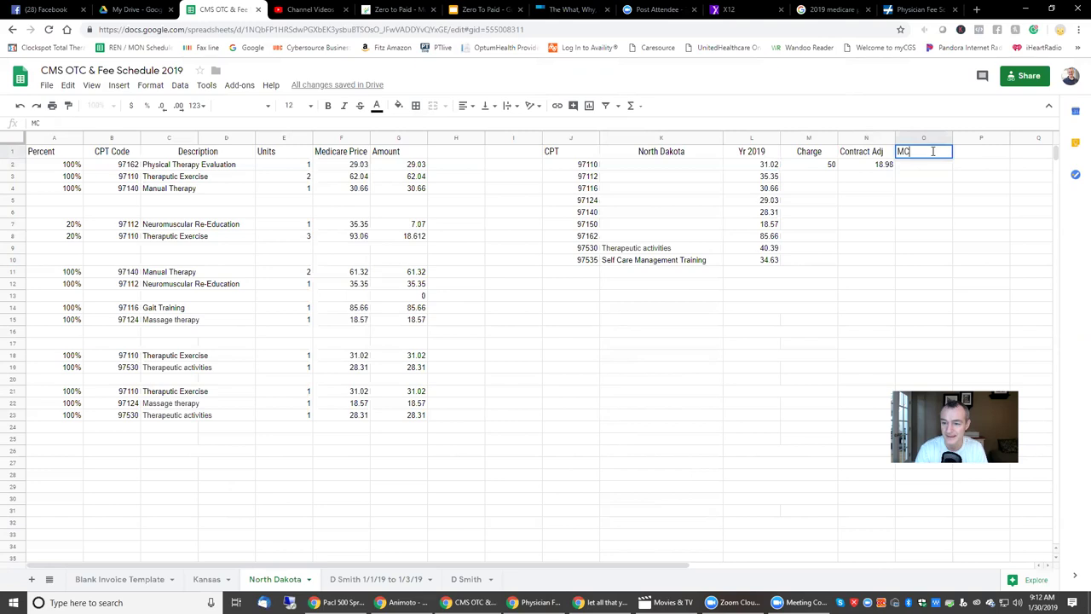
text(R )
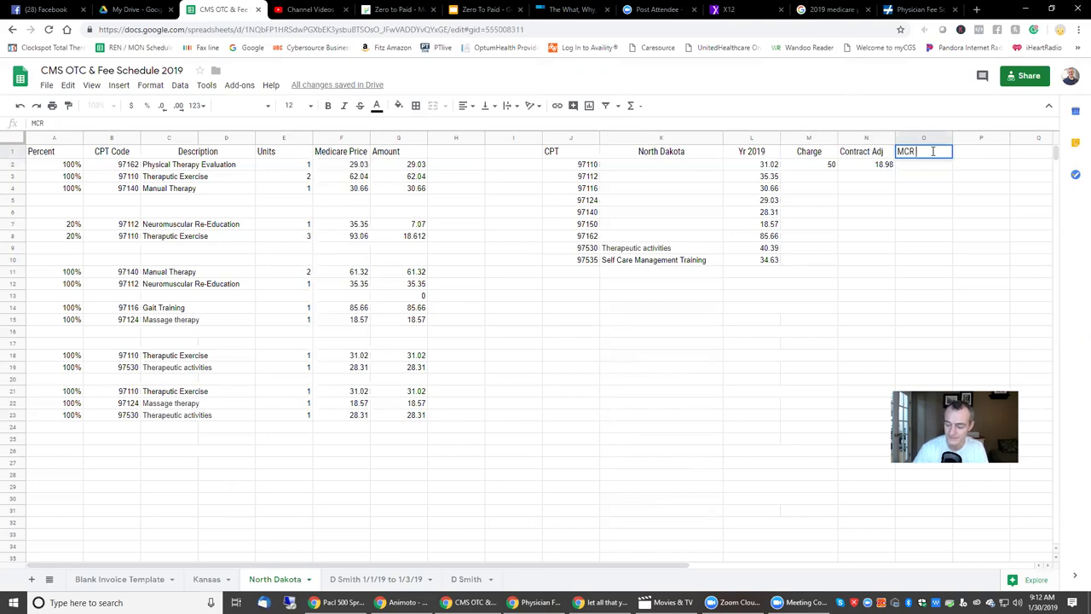
text(80%)
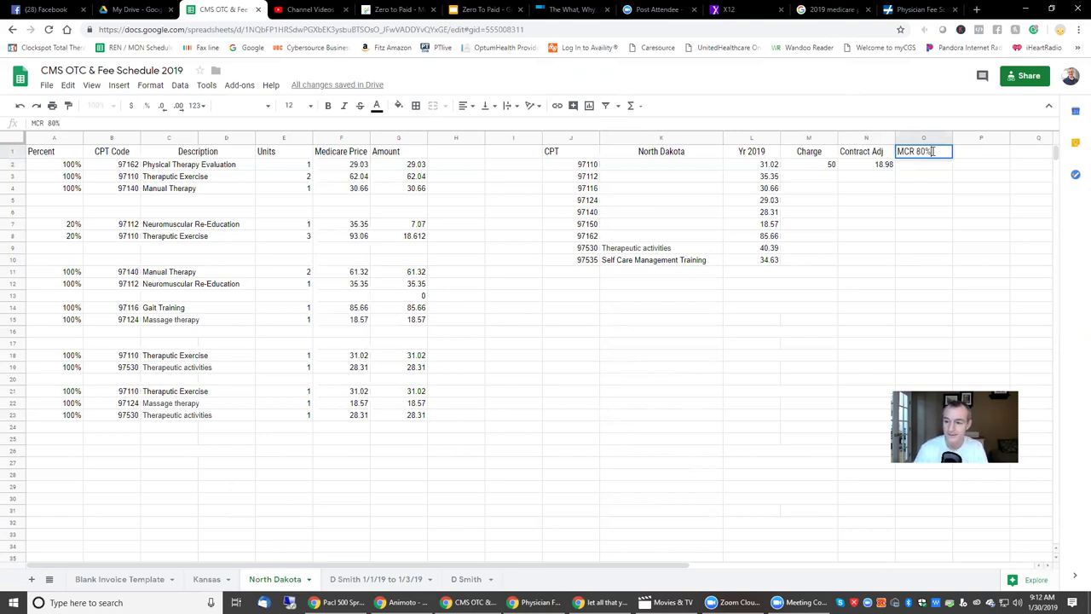
key(Return)
text(=)
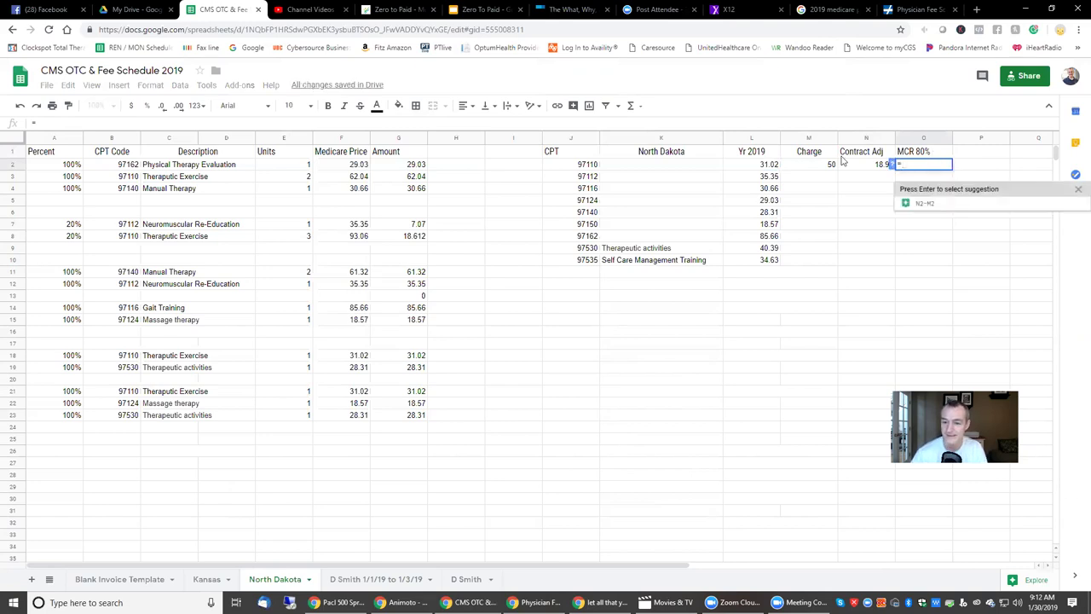
click(772, 165)
text(*.8)
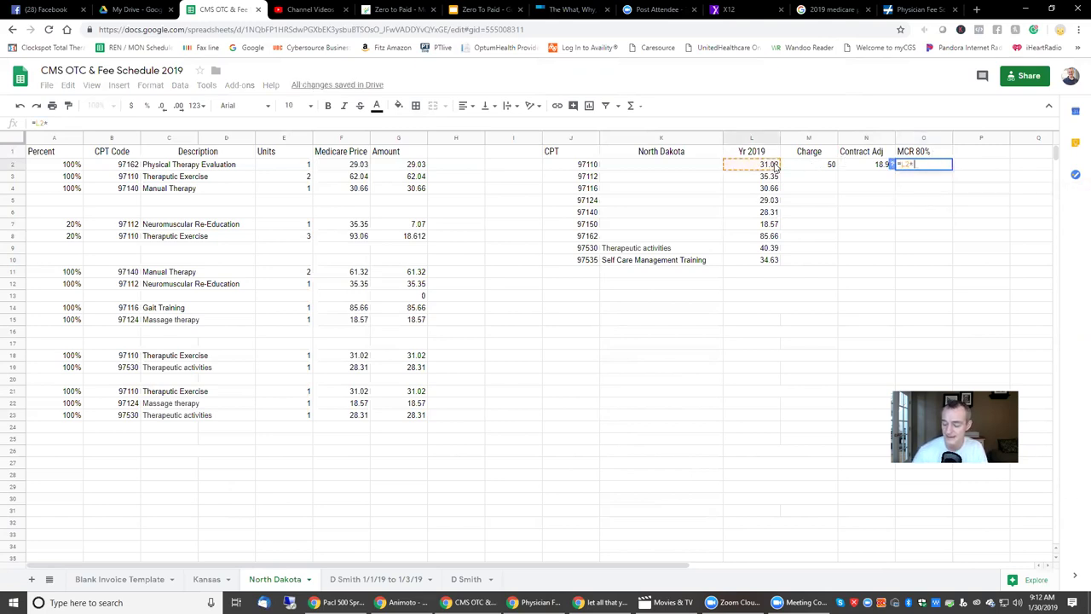
key(Return)
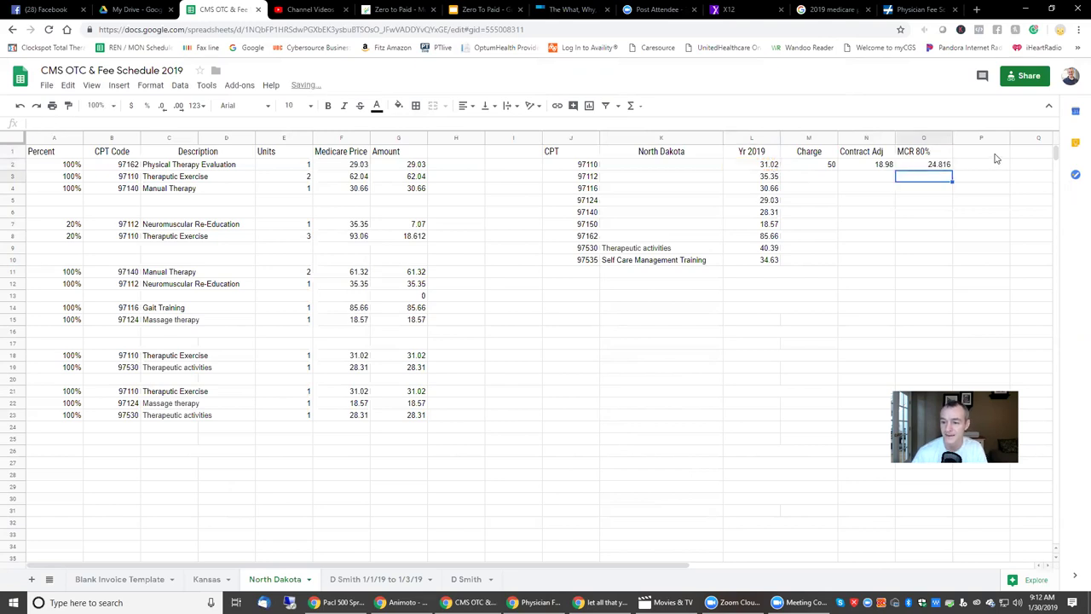
click(942, 164)
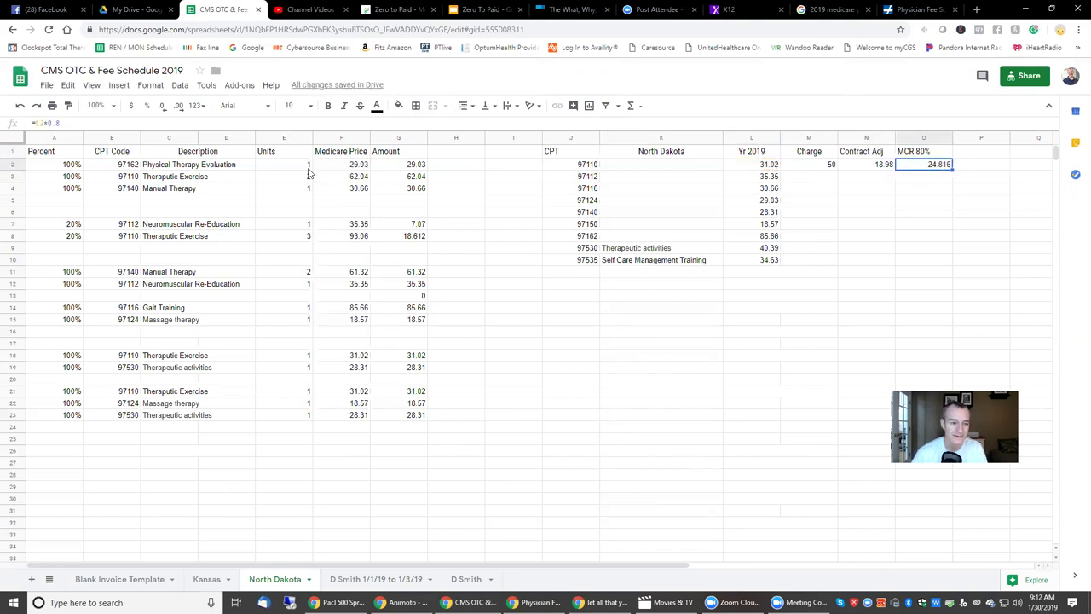
click(985, 155)
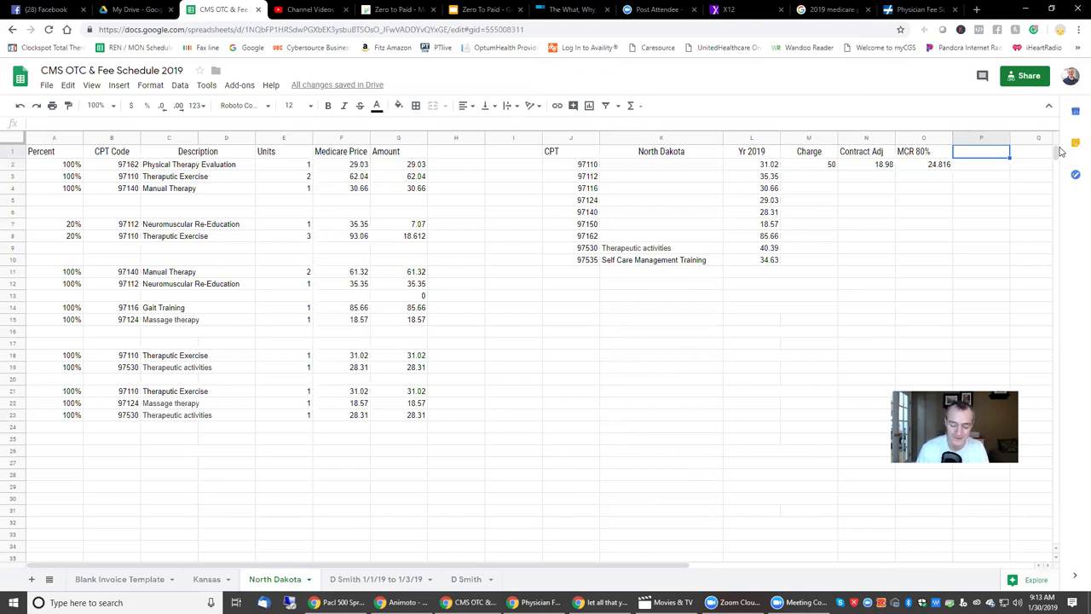
Add a "20%" column header in P1 and calculate the 20% share for code 97110 with =L2*.2.
text(20%)
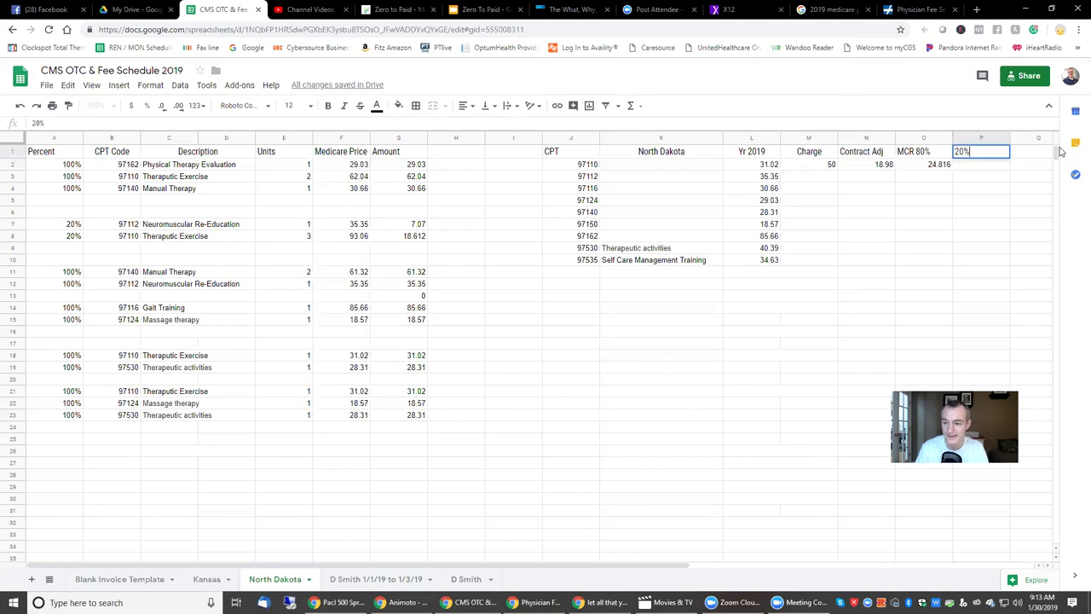
key(Return)
text(=)
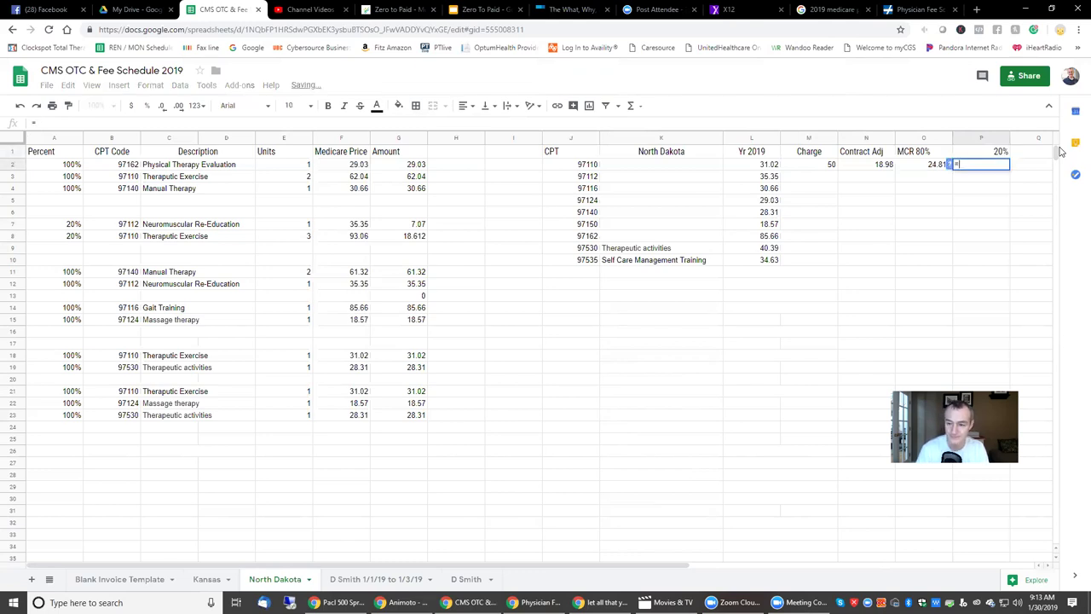
click(764, 169)
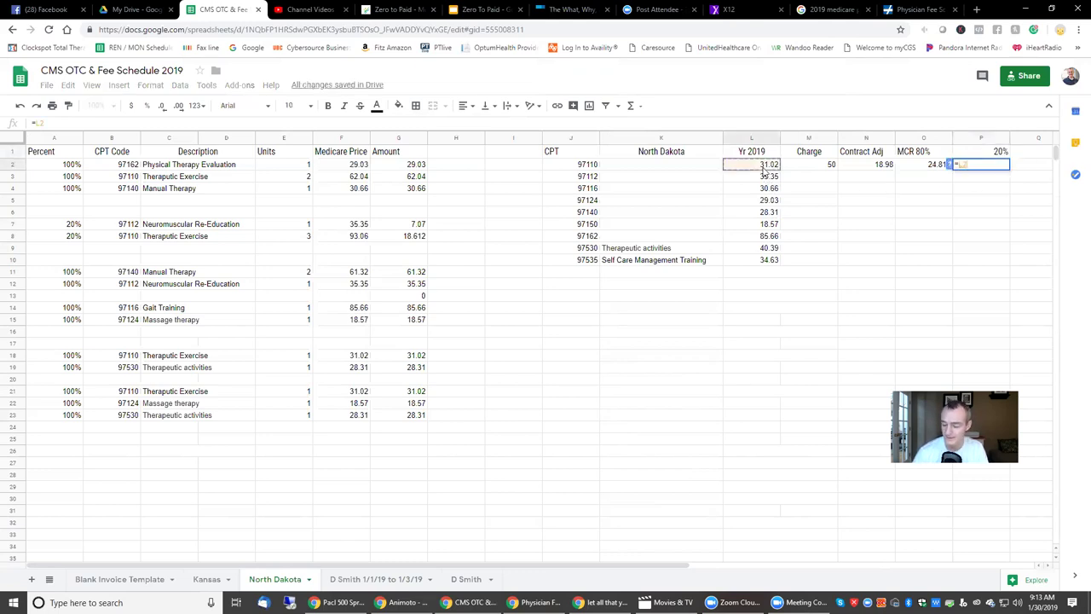
text(*.2)
key(Return)
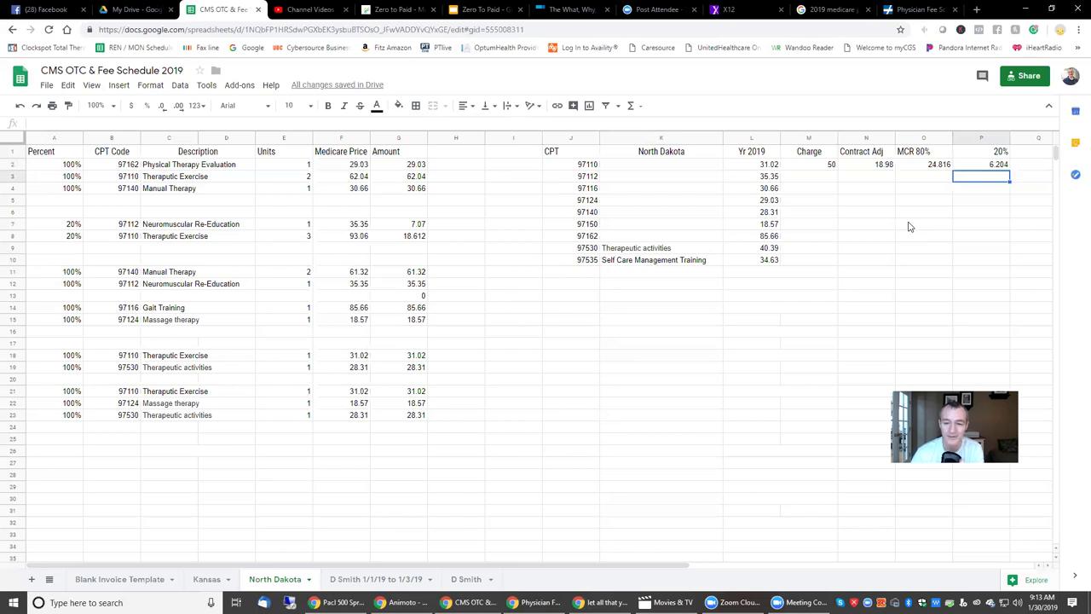
Clear the Charge, Contract Adj, MCR 80% and 20% headers and values from M1:P2.
drag(814, 151, 982, 167)
key(Delete)
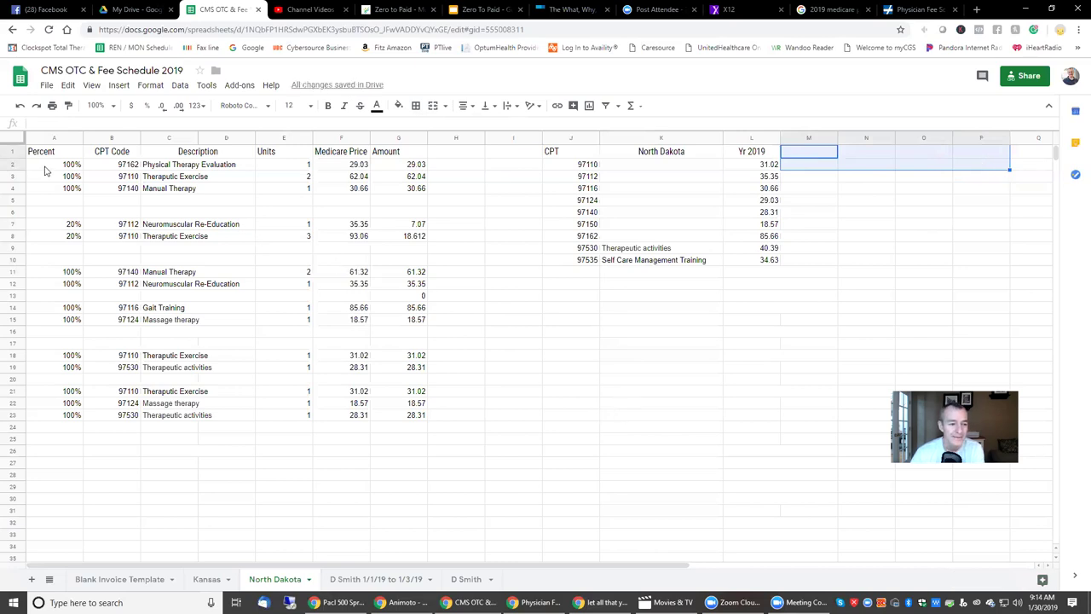
Examine the billed lines in A2:G23 and the Medicare Price formulas for the first 97162 and 97110 lines.
drag(46, 170, 410, 418)
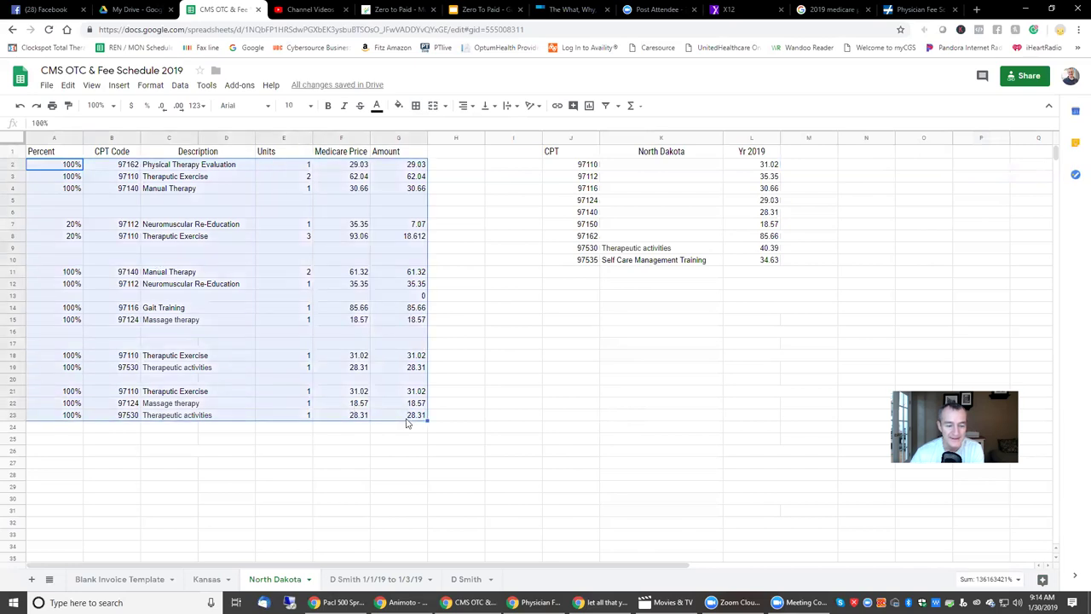
click(571, 368)
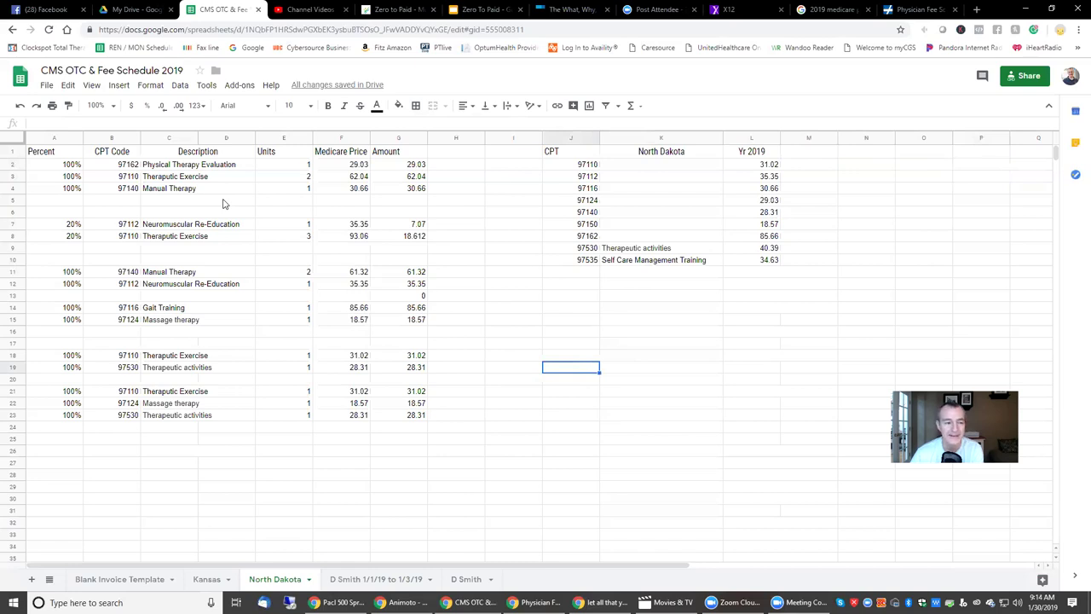
click(125, 167)
drag(125, 167, 407, 193)
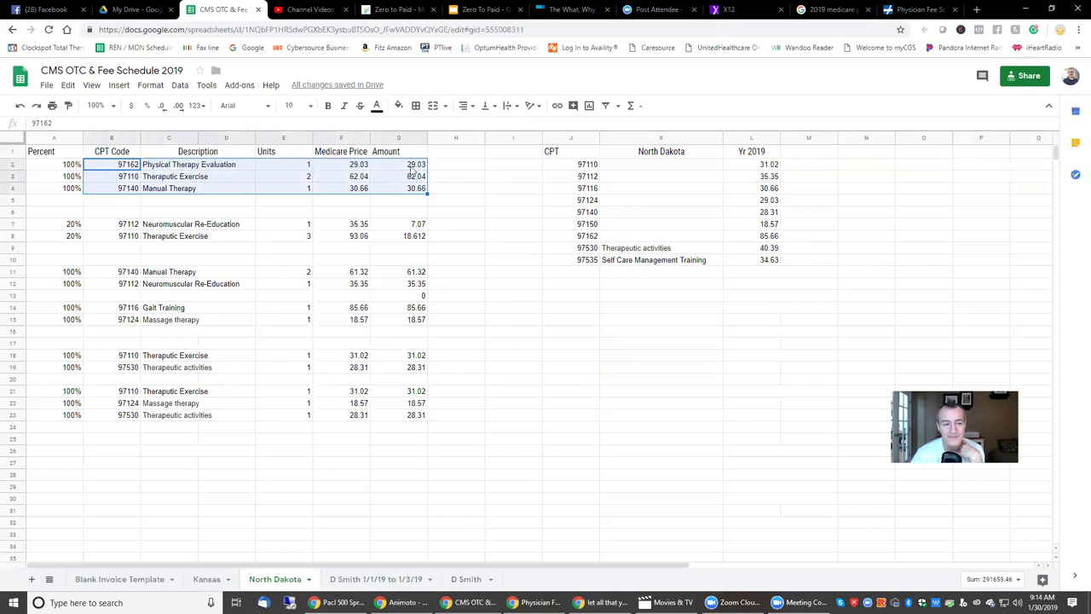
click(103, 168)
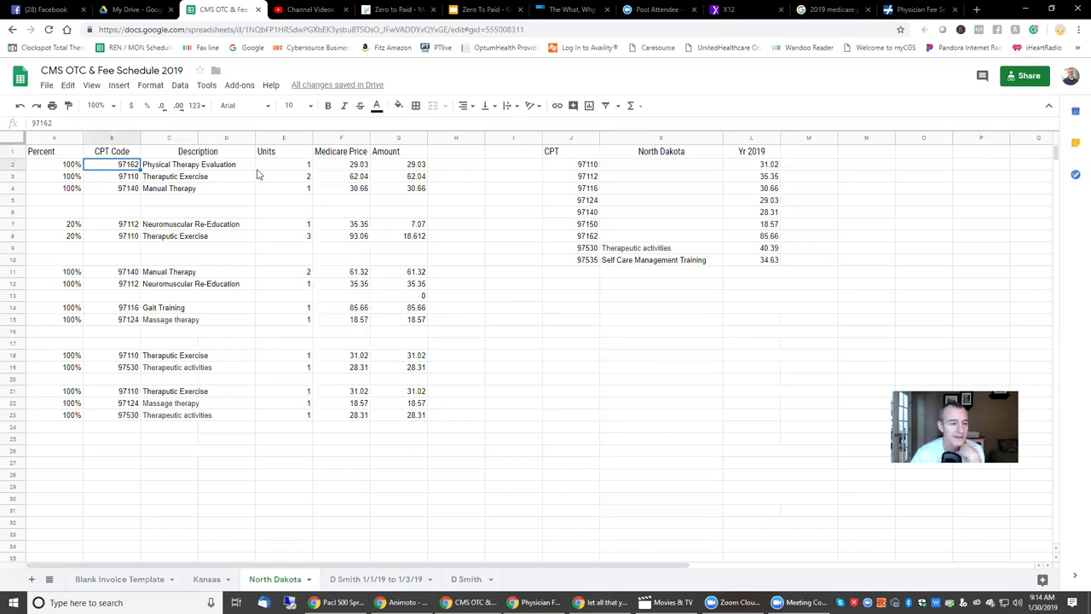
click(344, 178)
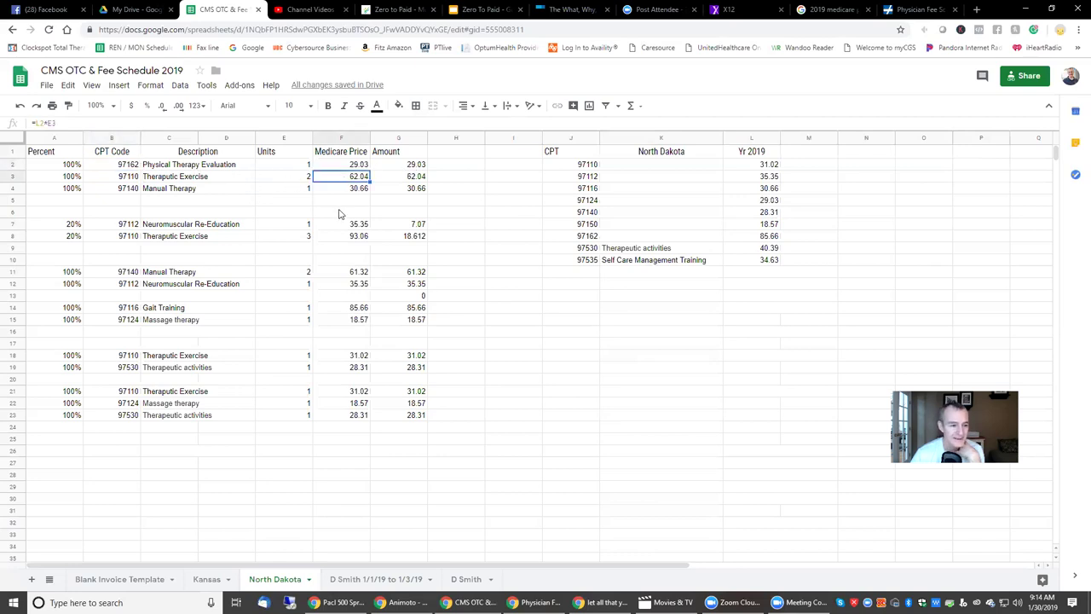
key(Up)
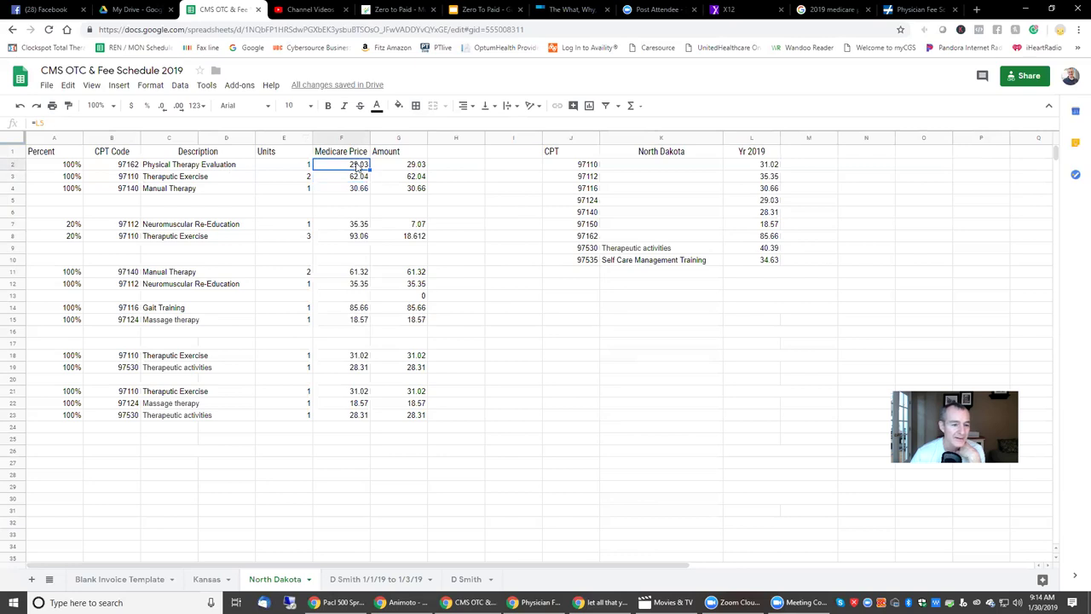
click(152, 122)
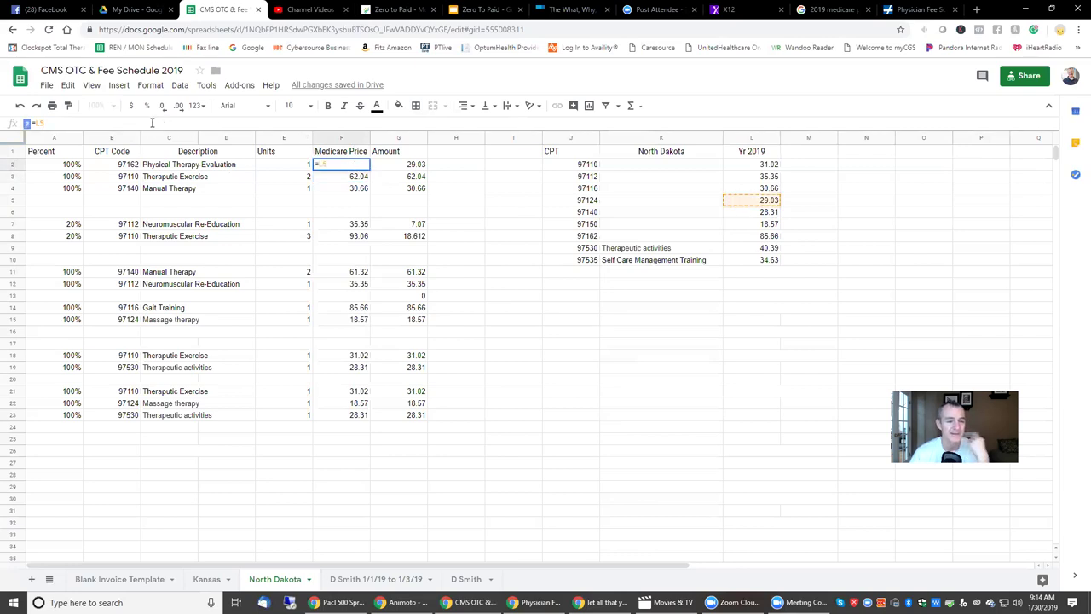
click(519, 189)
Set the Medicare Price of the 97162 Physical Therapy Evaluation line in F2 to =L8.
click(353, 167)
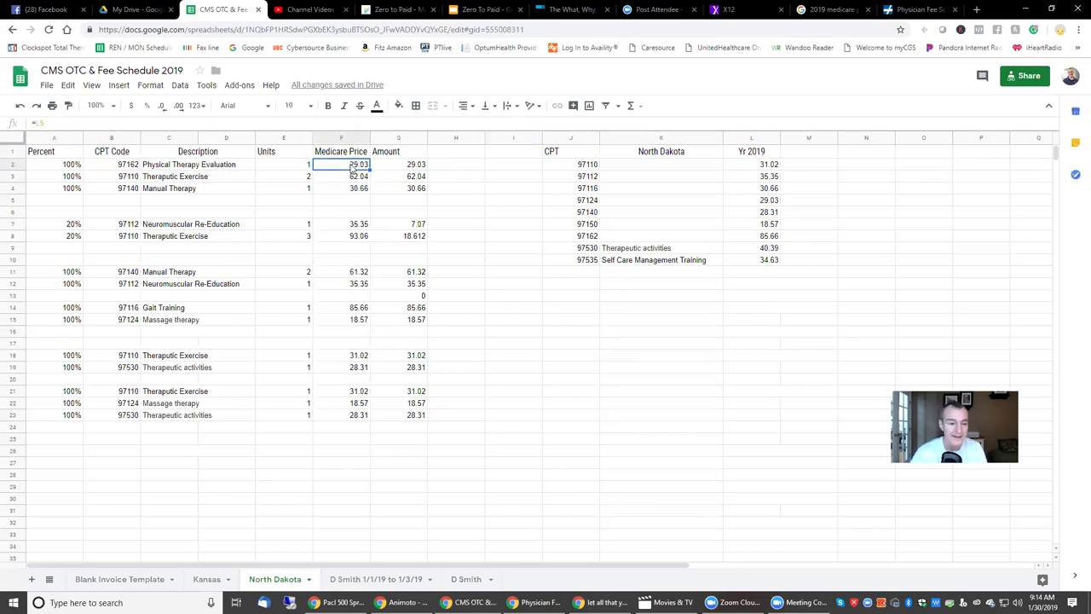
text(=)
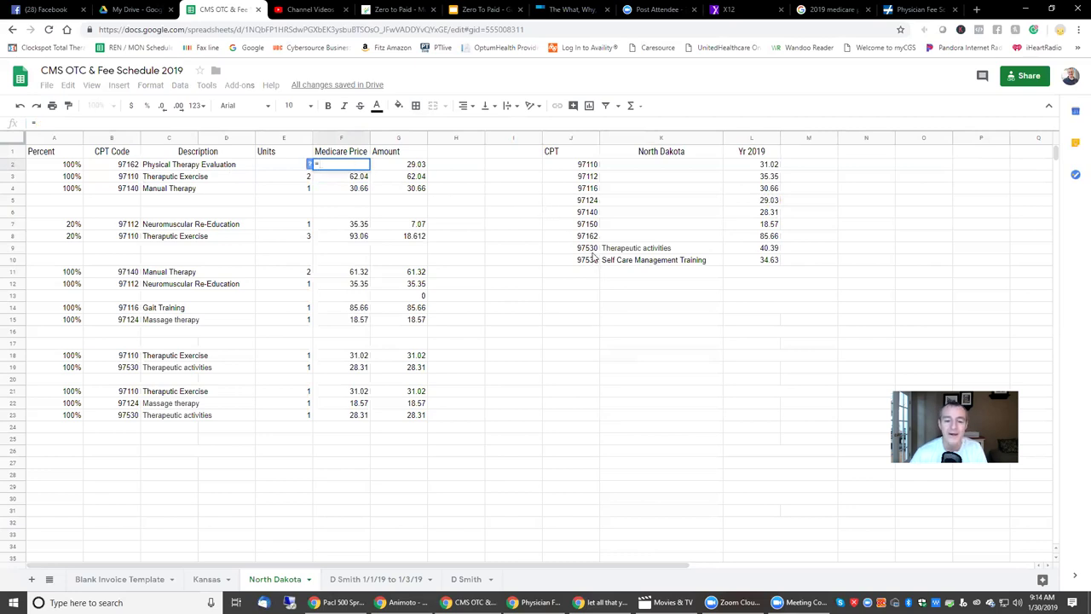
click(758, 238)
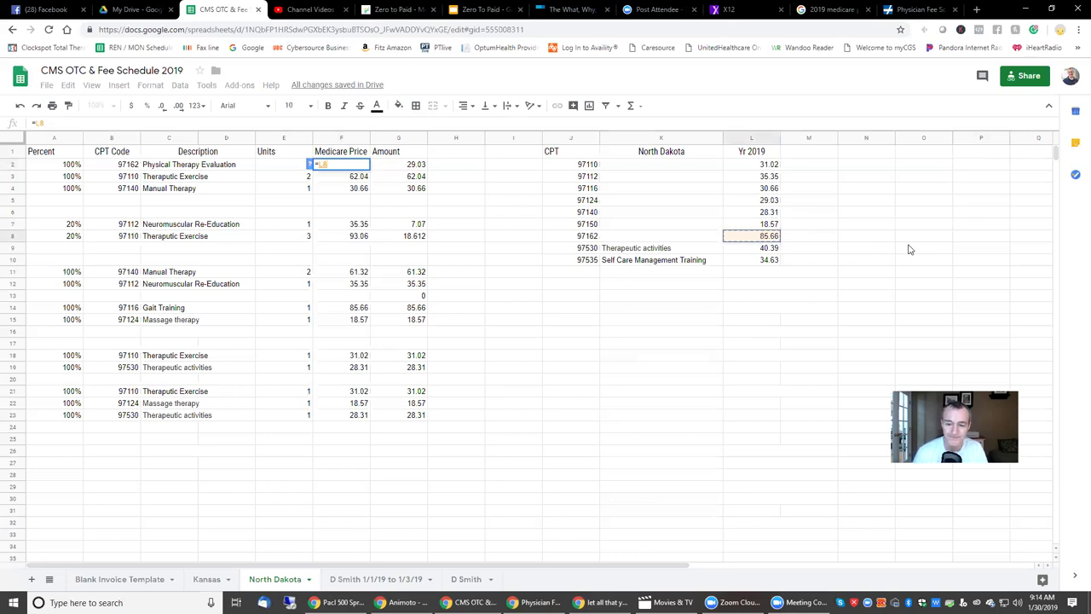
key(Return)
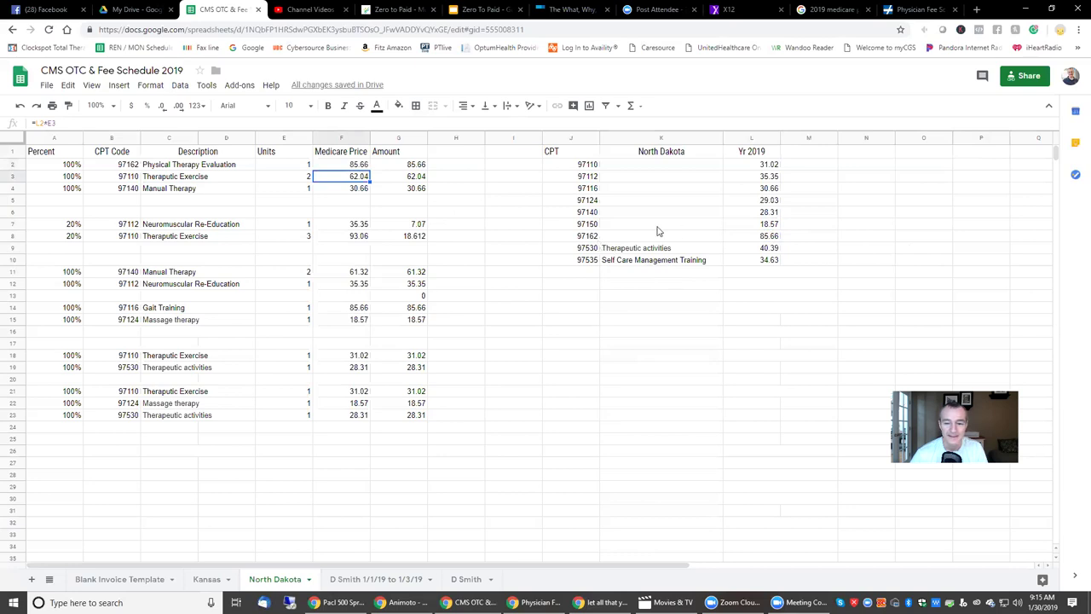
Check the CPT list, and re-enter the Medicare Price for code 97110 in F3 as =L2*E3.
drag(591, 153, 589, 264)
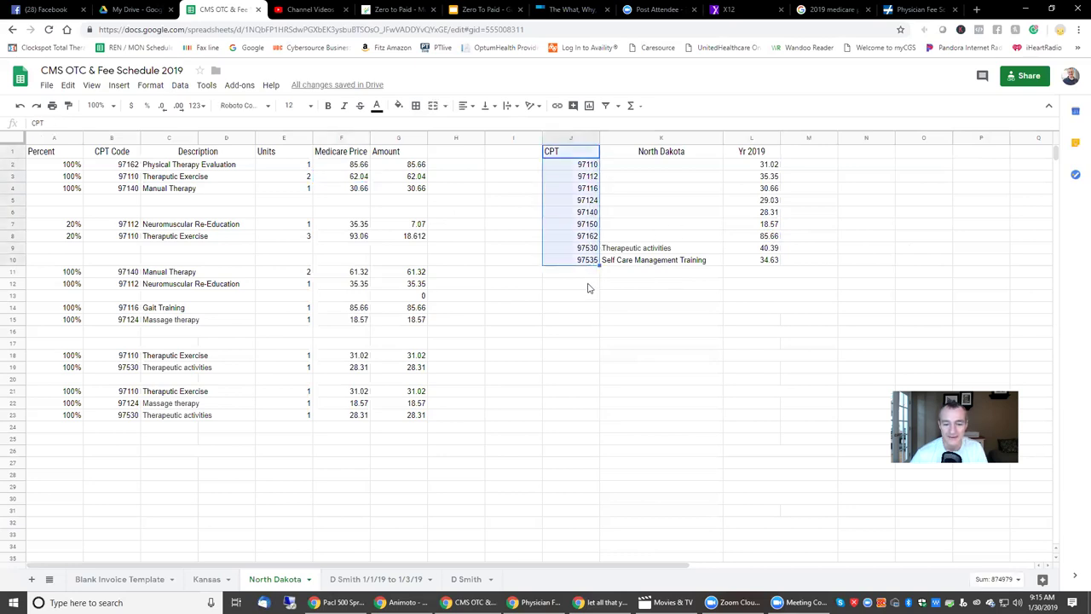
click(588, 287)
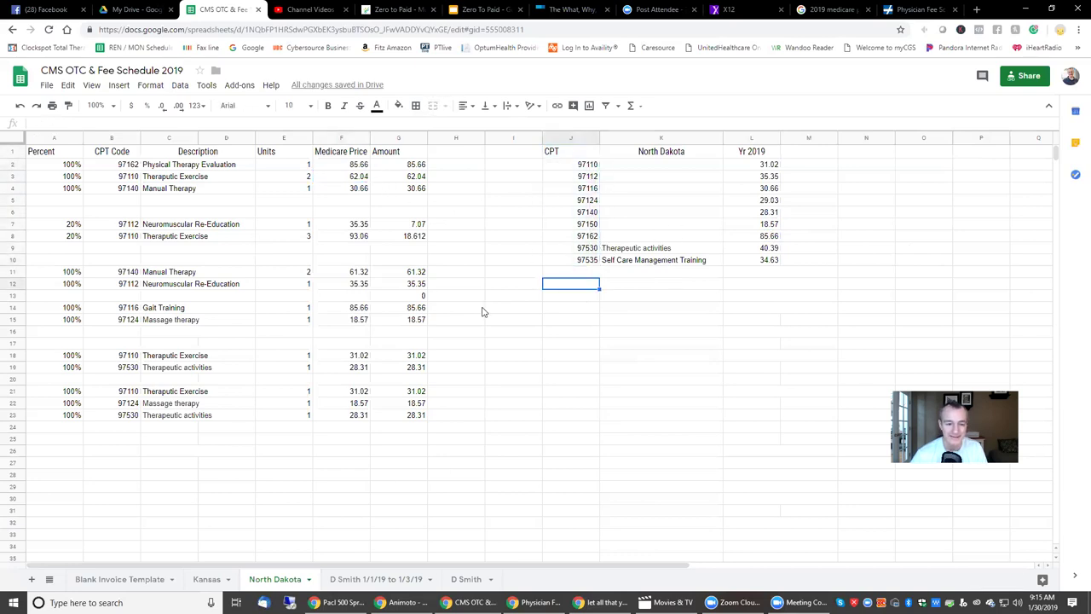
click(354, 166)
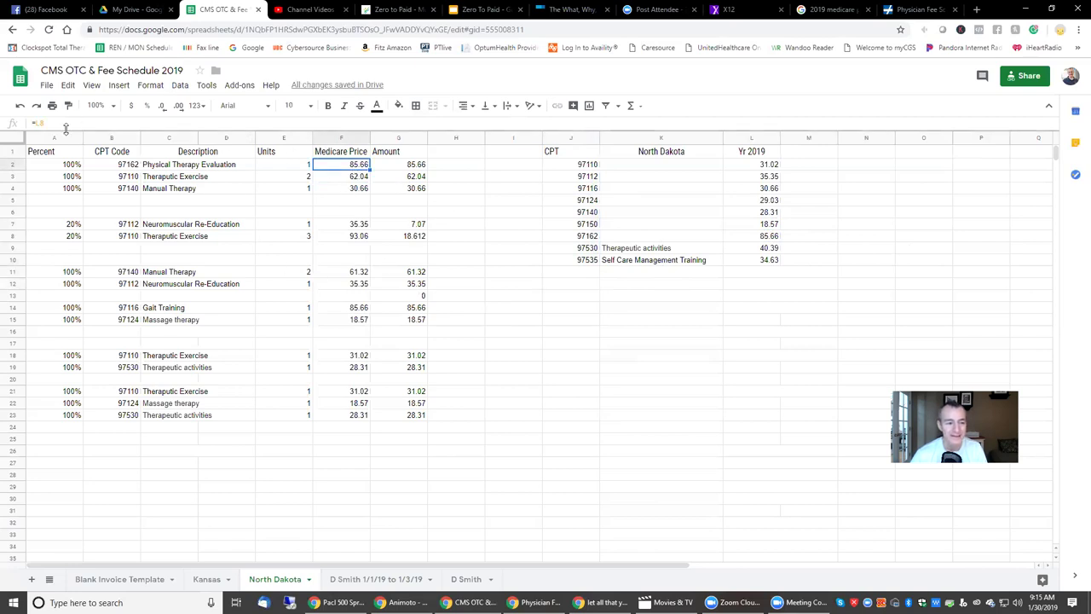
click(349, 180)
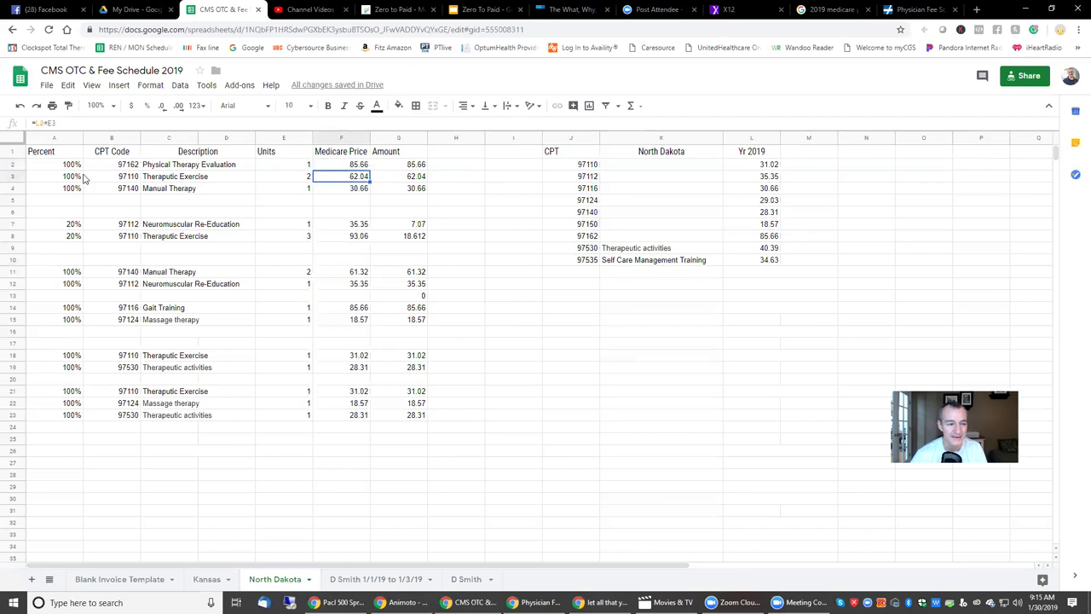
click(128, 179)
click(365, 179)
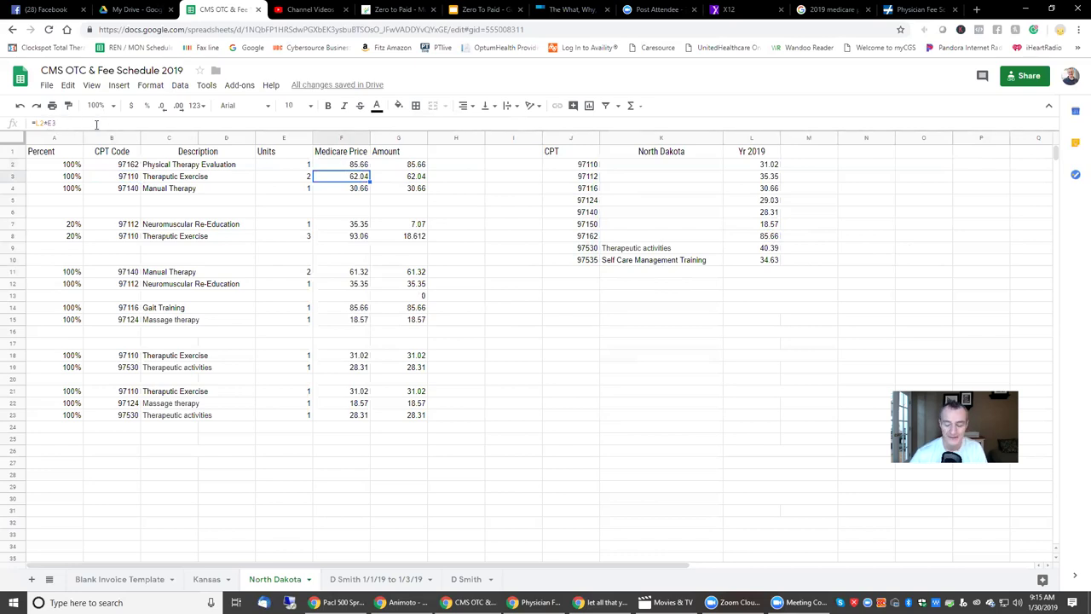
text(=)
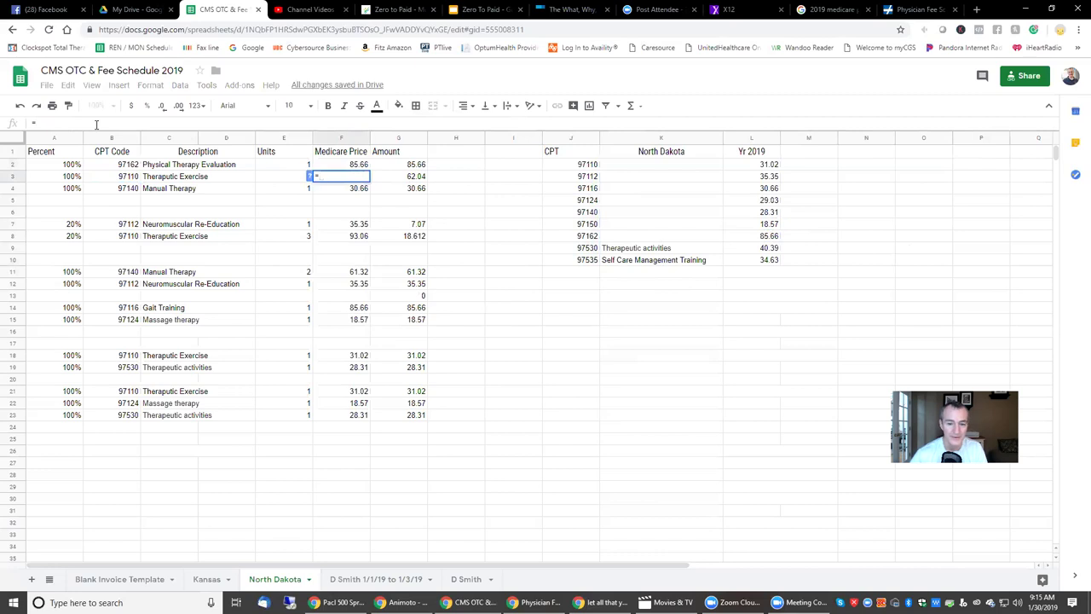
click(773, 169)
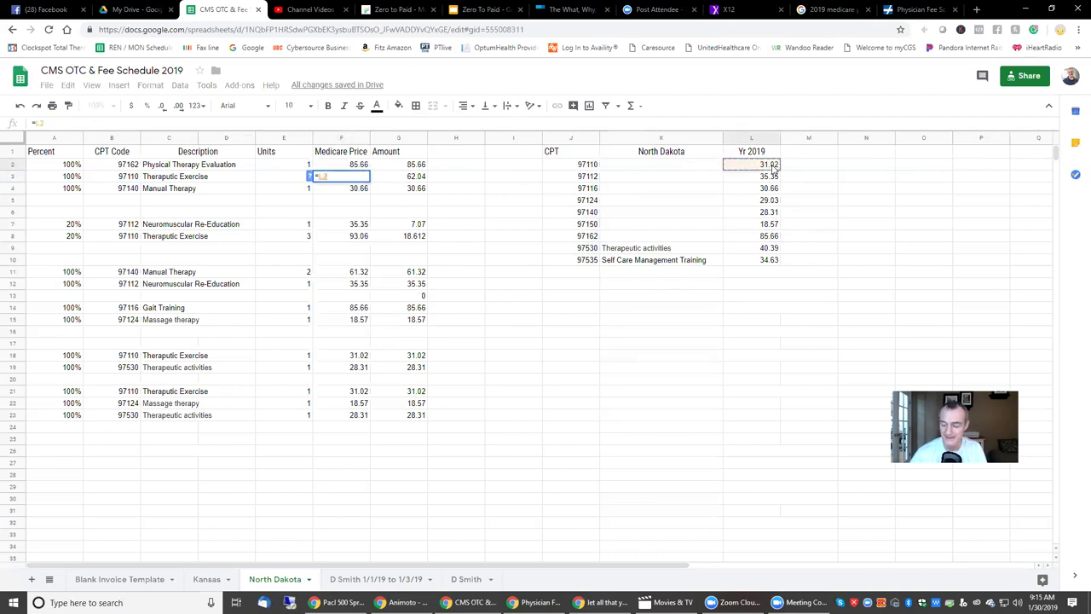
text(*)
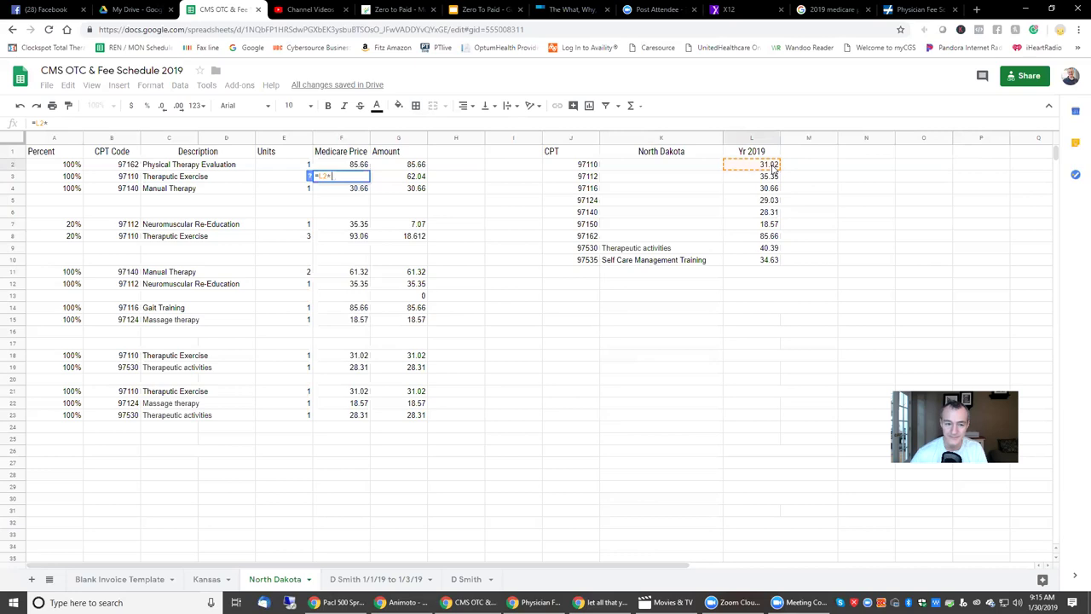
click(291, 179)
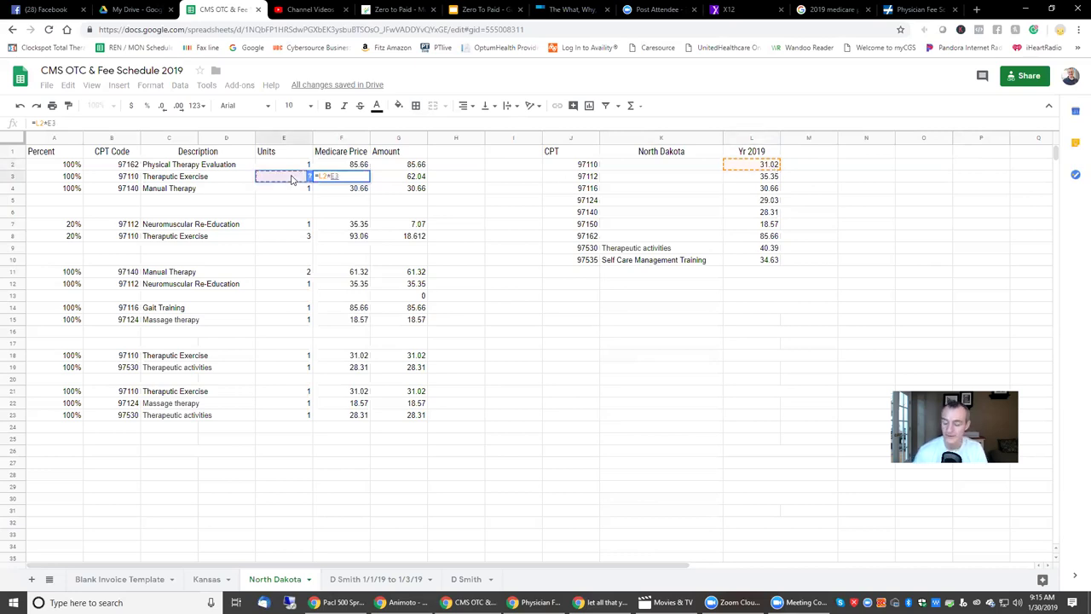
key(Return)
click(330, 179)
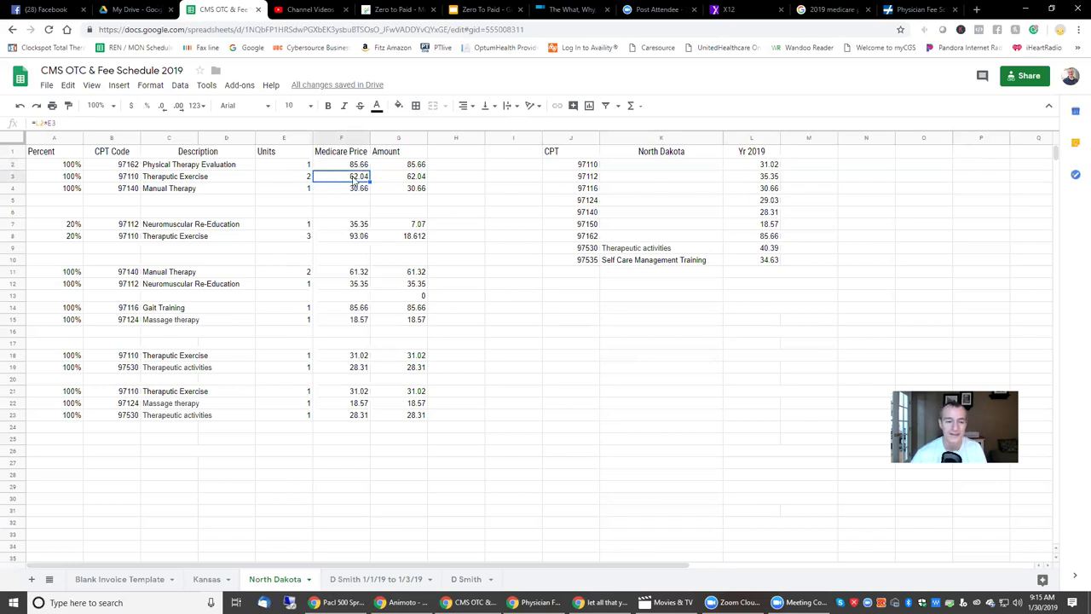
Set the Medicare Price of the 97140 Manual Therapy line in F4 to =L6*E4.
click(357, 189)
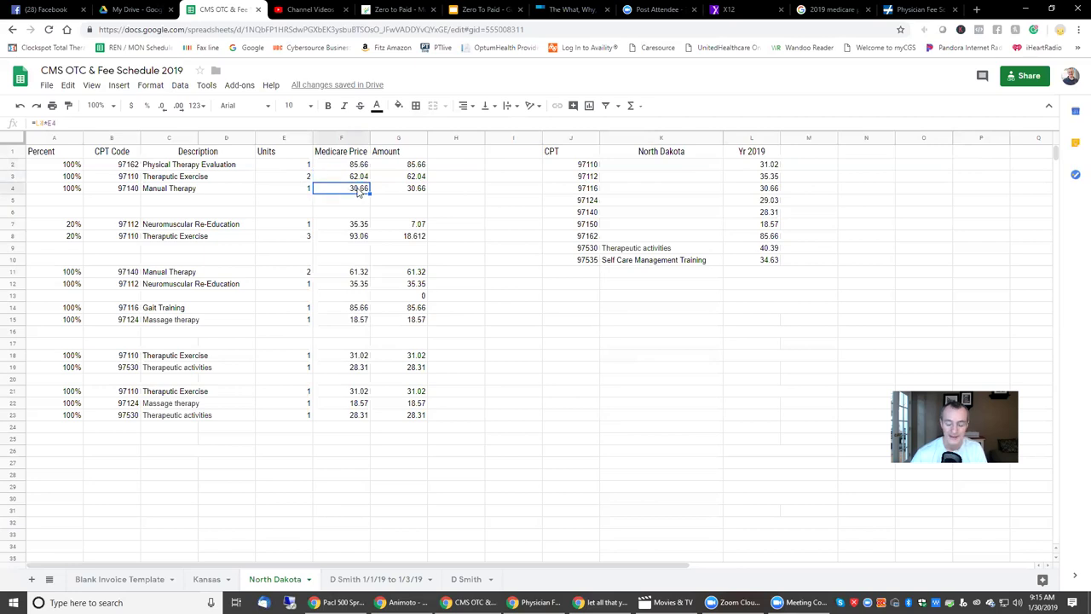
text(=)
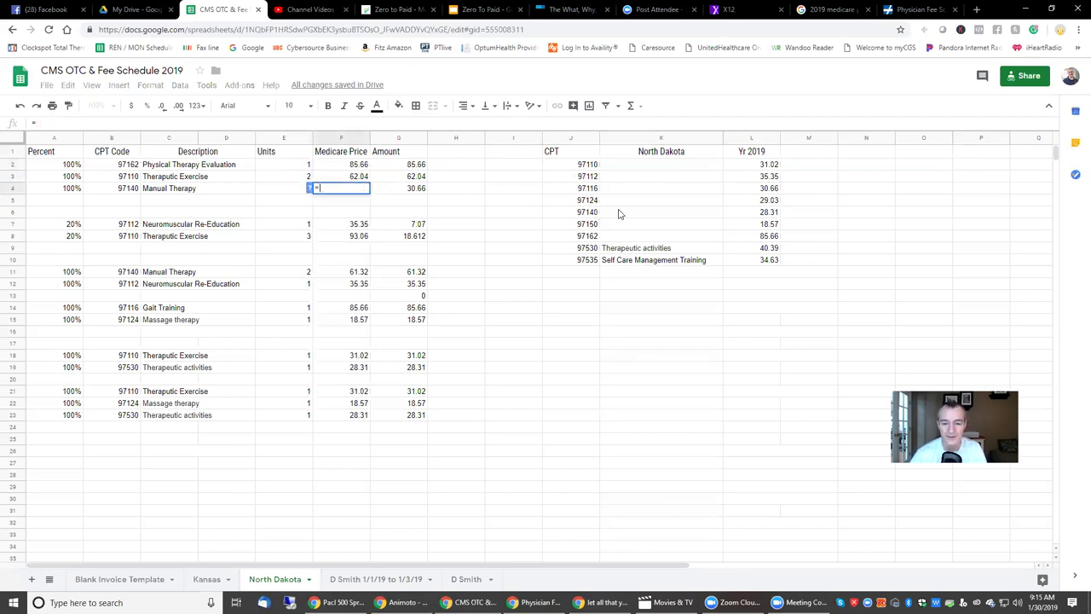
click(772, 215)
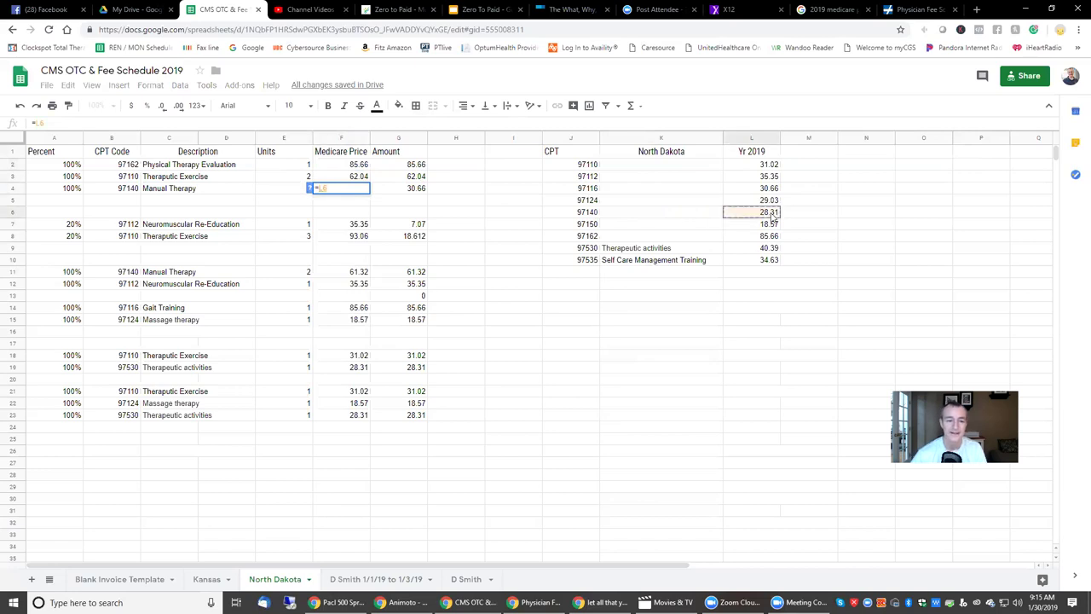
text(*)
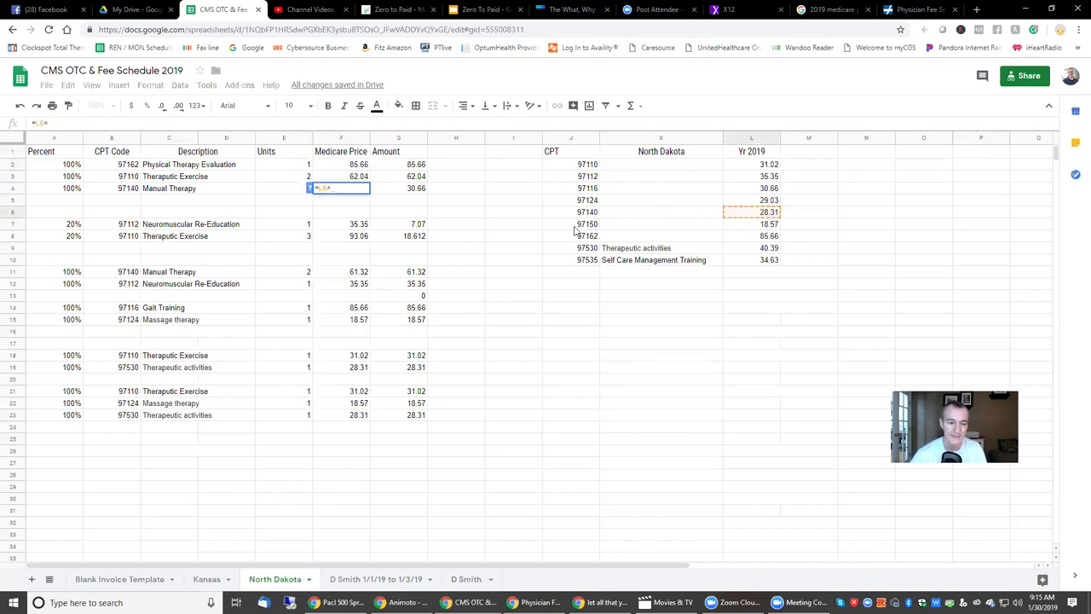
click(283, 196)
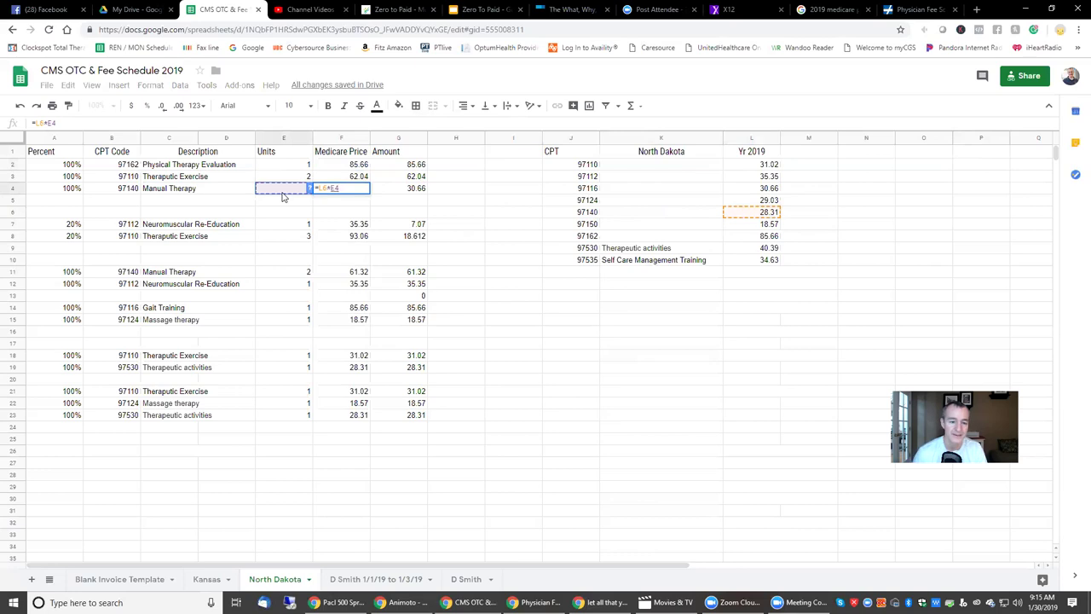
key(Return)
Set the Medicare Price of the 97162 Physical Therapy Evaluation line in F2 to =L8*E2.
click(345, 165)
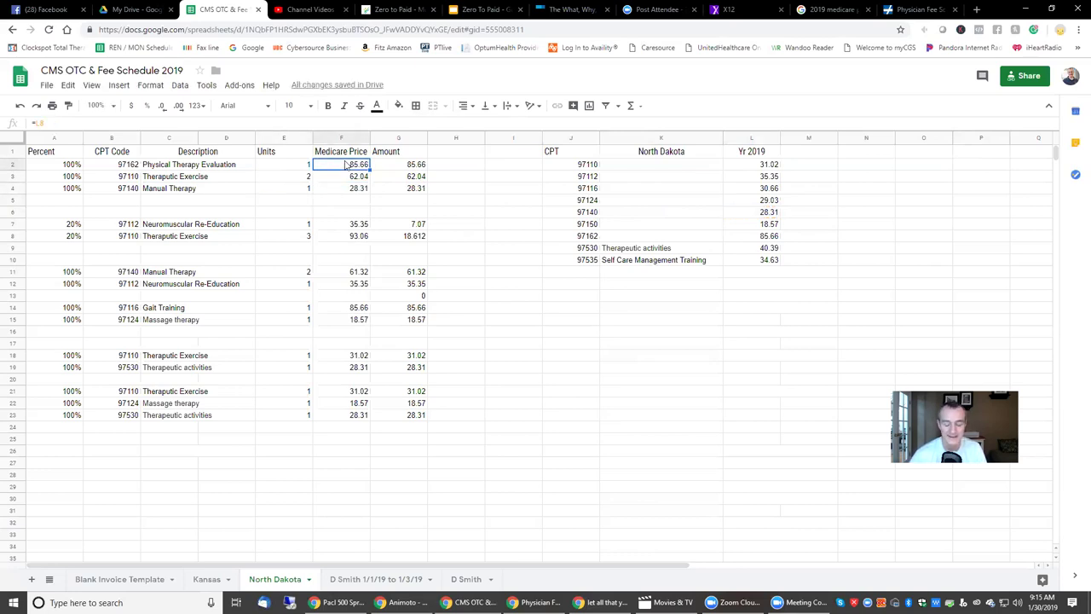
text(=)
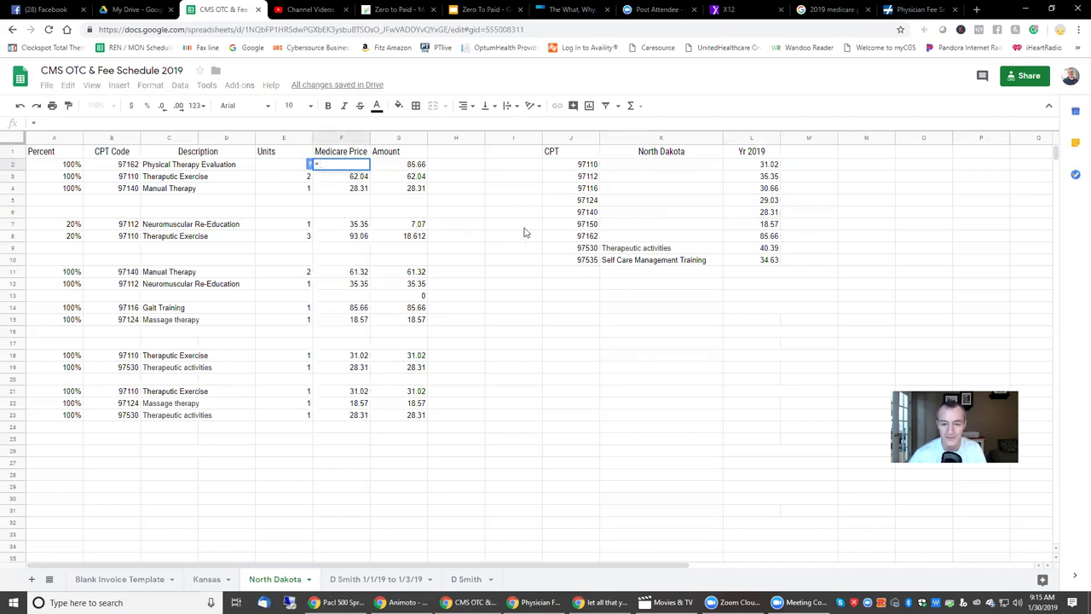
click(761, 238)
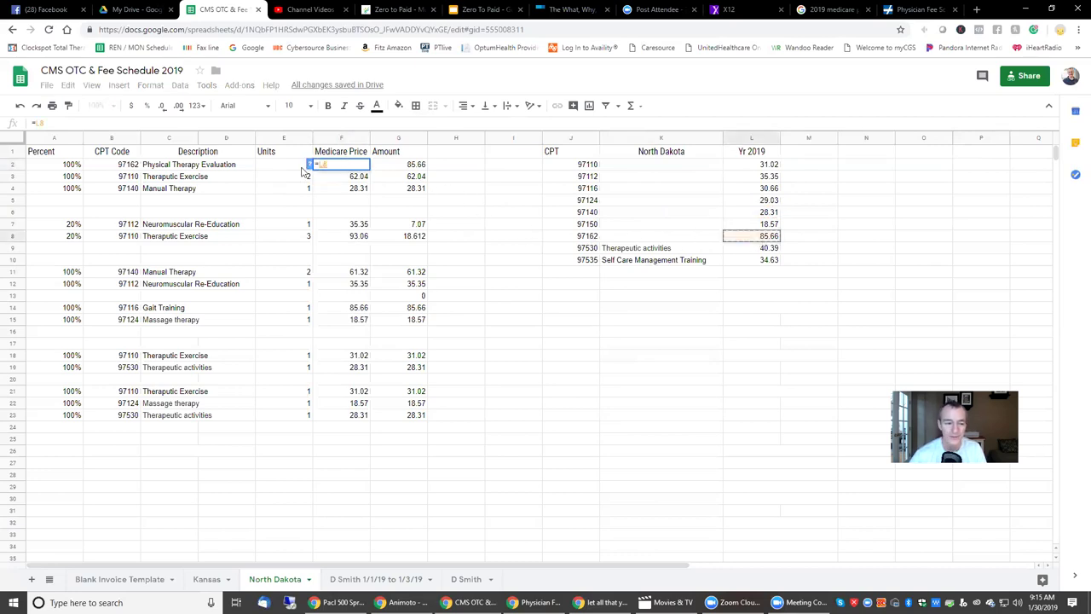
text(*)
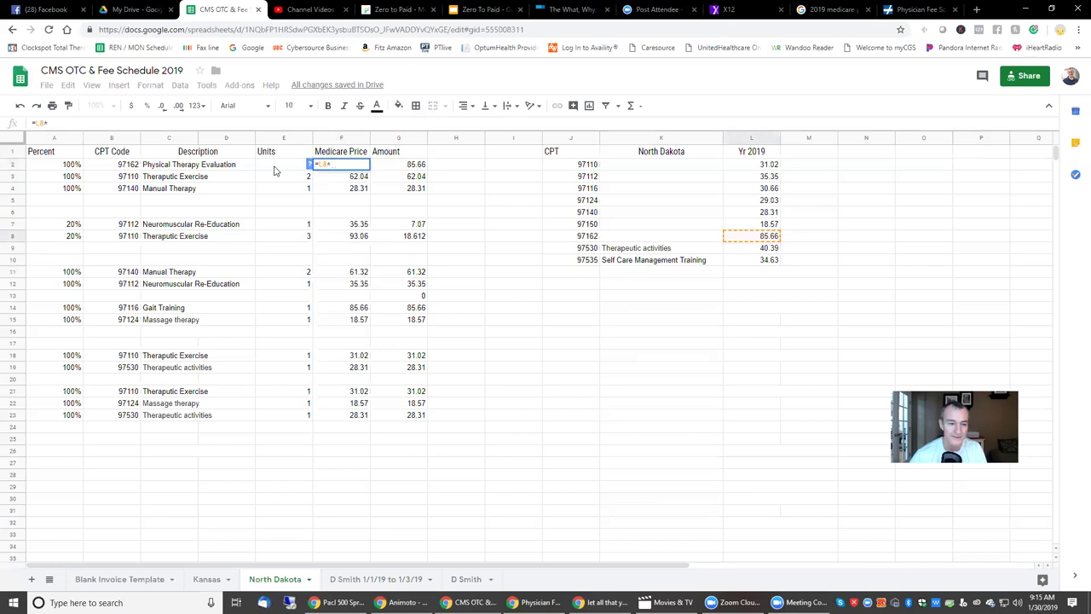
click(274, 170)
key(Return)
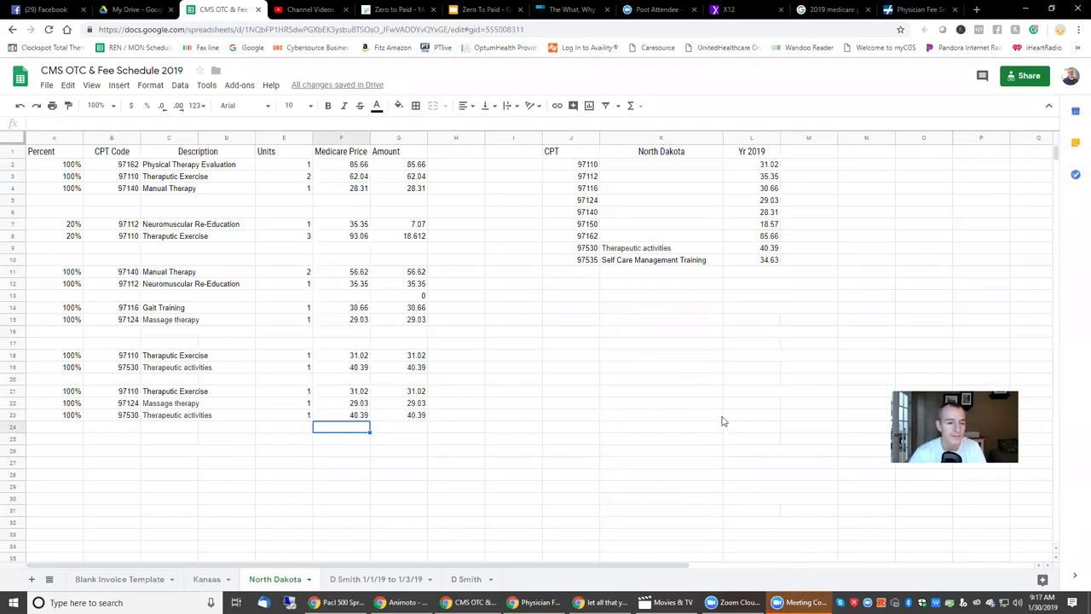
Review the Medicare Price column and the percent, description, units, price and amount of the 97110 line in row 3.
drag(361, 167, 358, 202)
drag(359, 249, 359, 403)
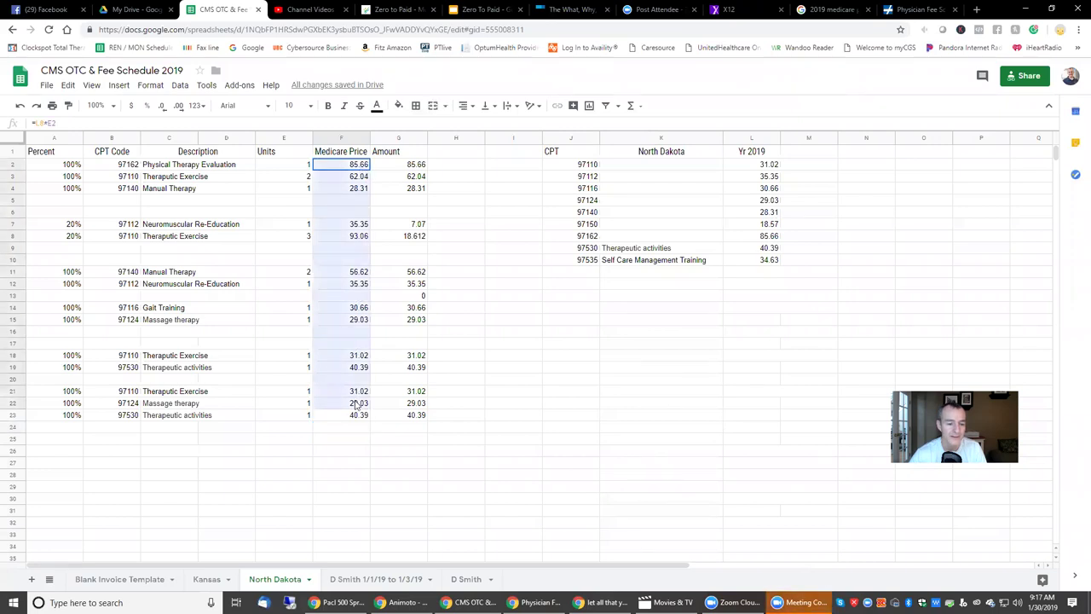
click(513, 402)
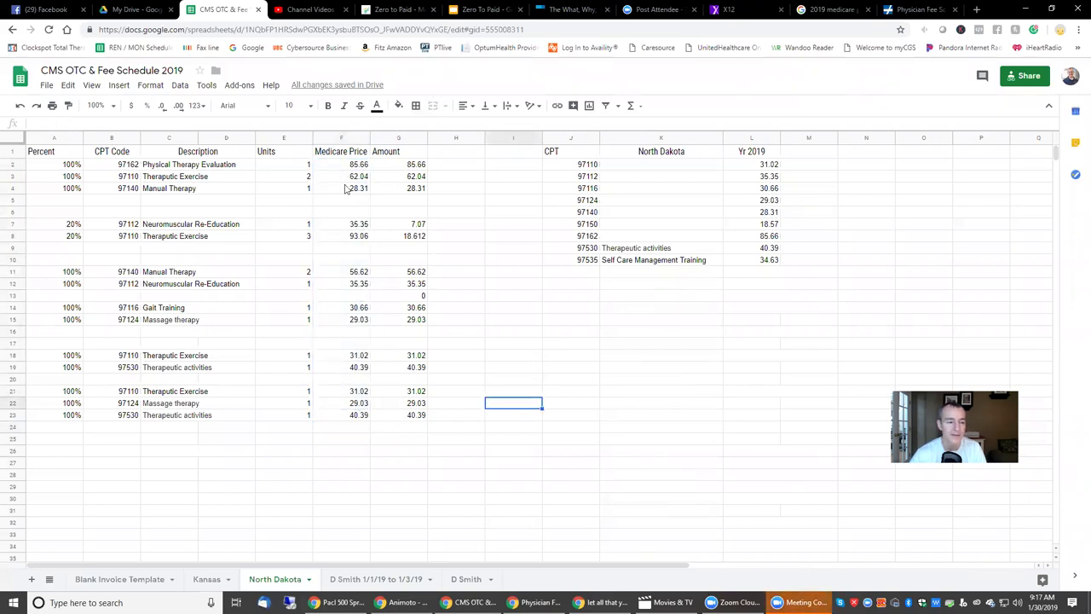
click(193, 180)
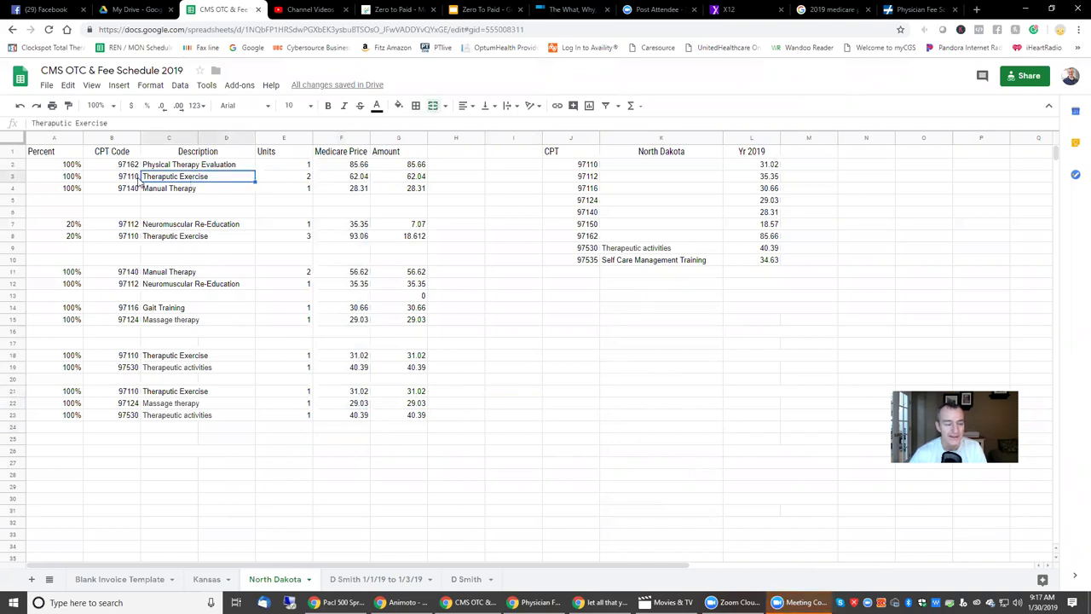
click(270, 179)
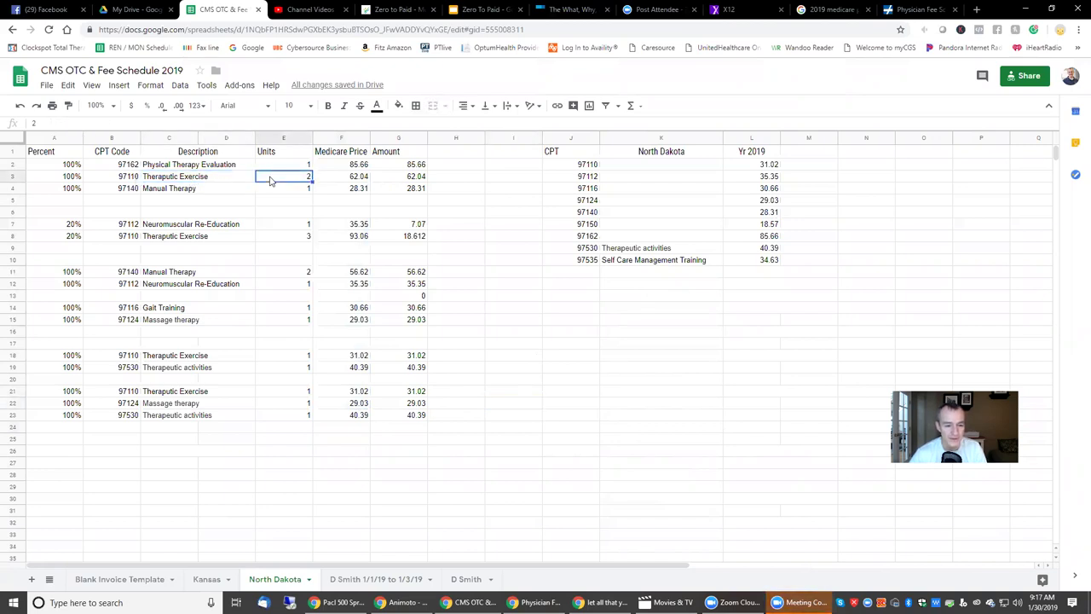
click(359, 181)
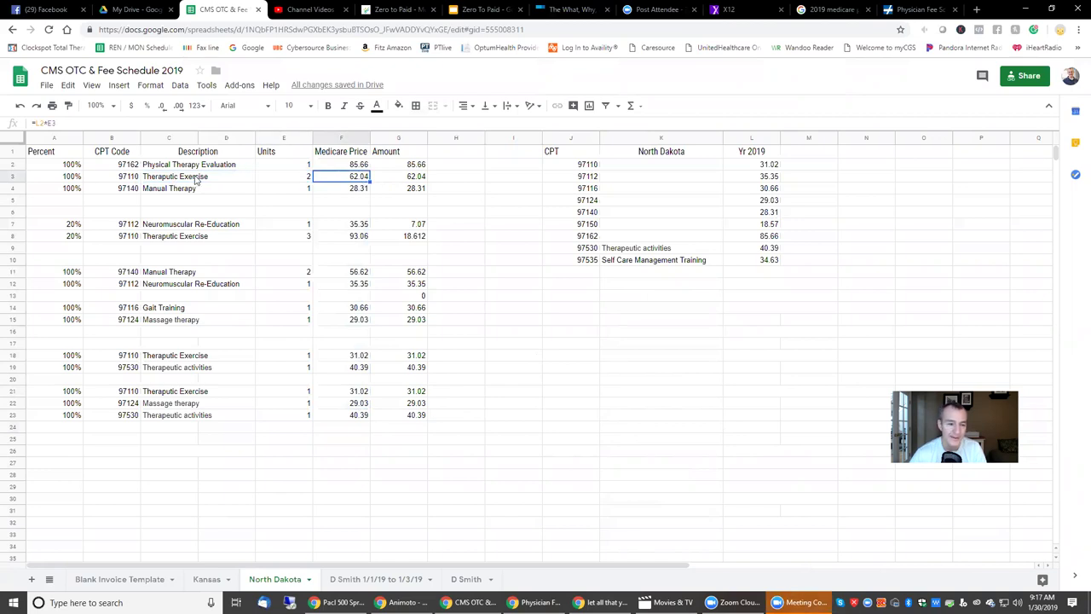
click(72, 180)
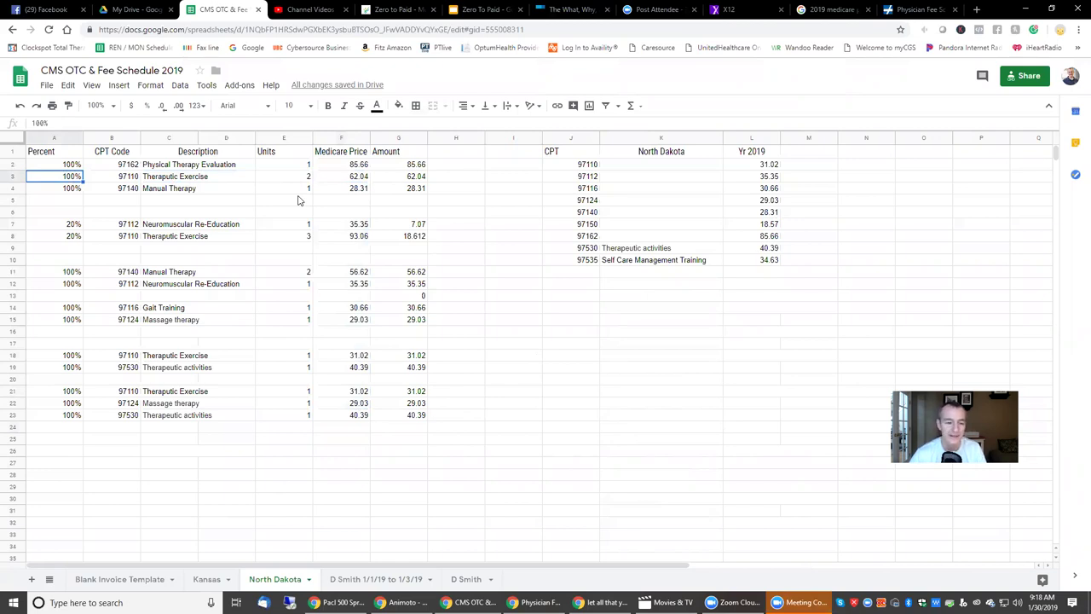
click(406, 177)
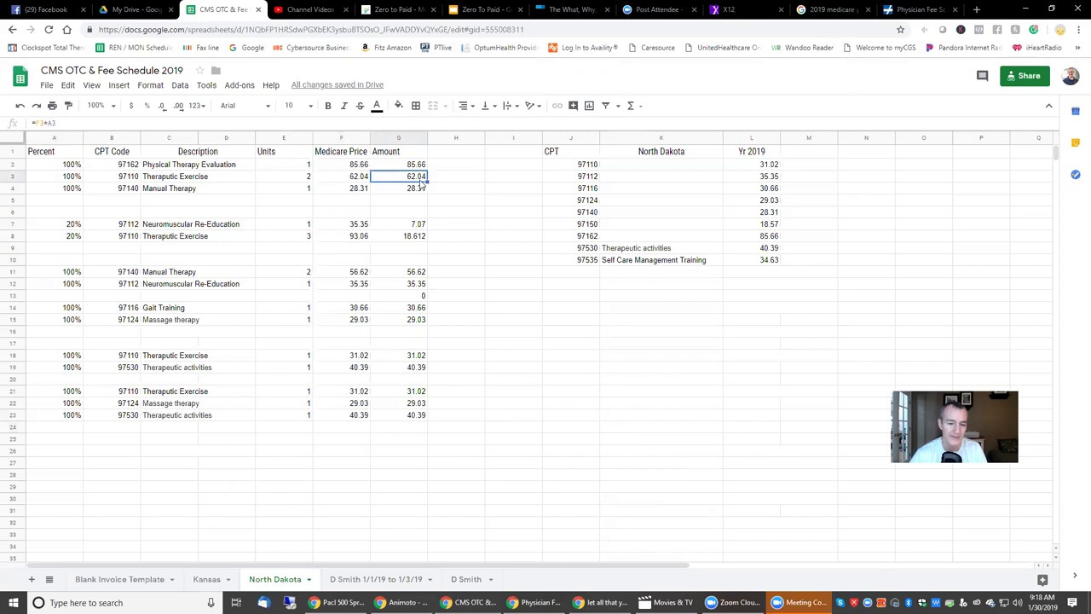
Check the 2019 Medicare Part B deductible in the open Google search results, and return to the fee schedule spreadsheet.
click(831, 11)
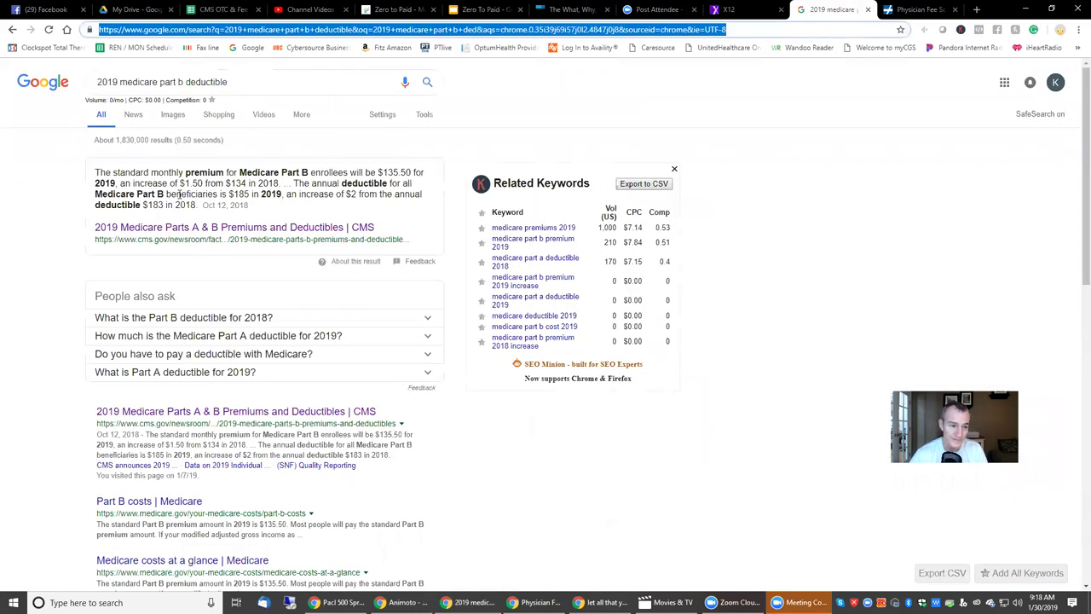
drag(165, 194, 282, 195)
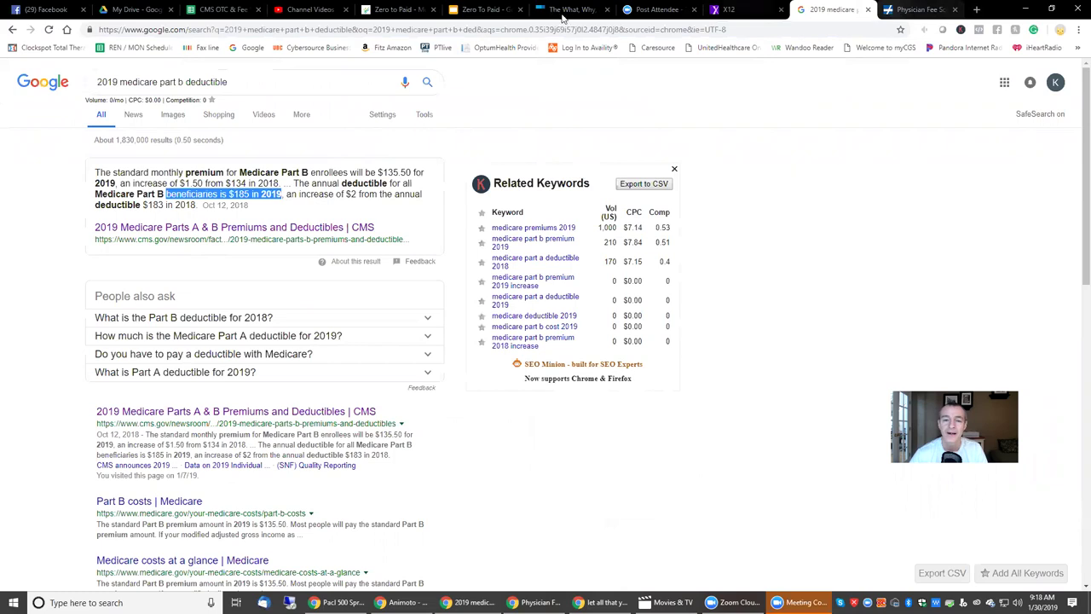
click(225, 9)
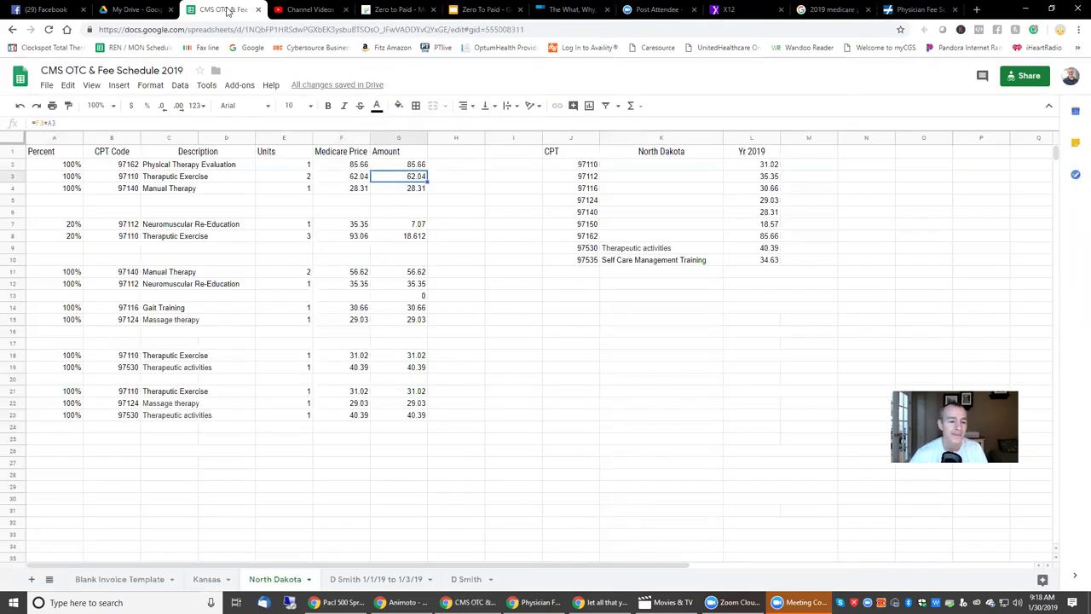
Set the Percent in A2:A4 to 0.2 with percentage formatting, and check the Amounts of those three lines.
click(68, 167)
text(.2)
key(Return)
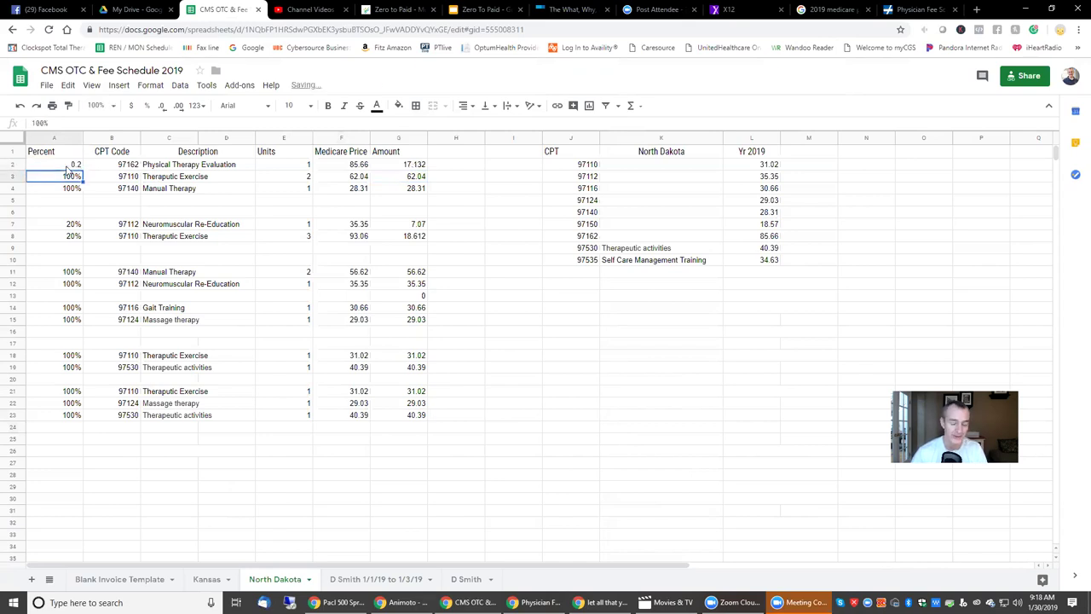
text(.2)
key(Return)
text(.2)
key(Return)
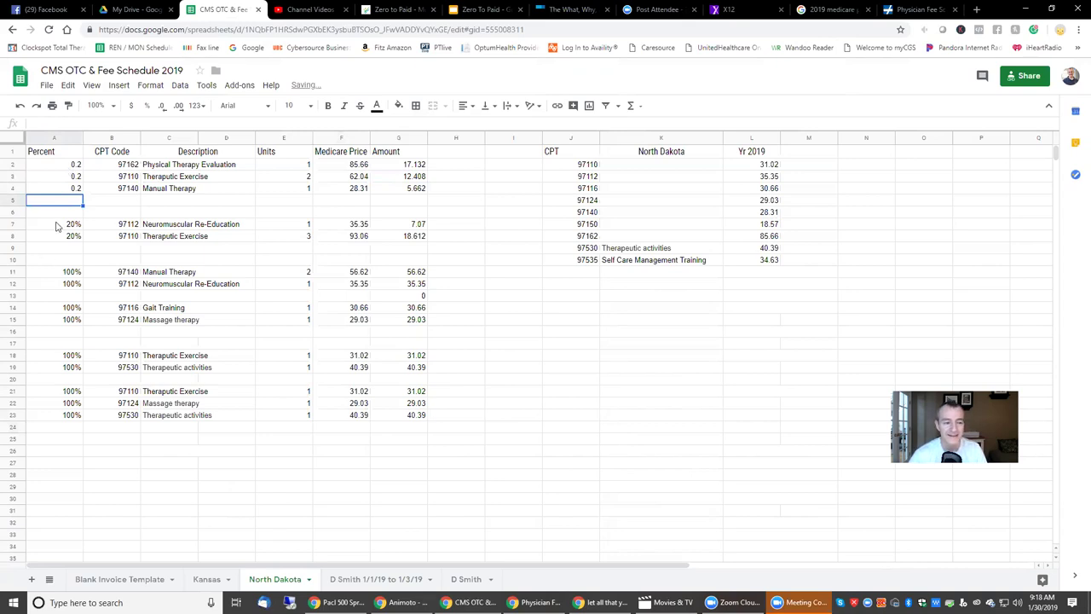
drag(64, 167, 68, 201)
click(148, 106)
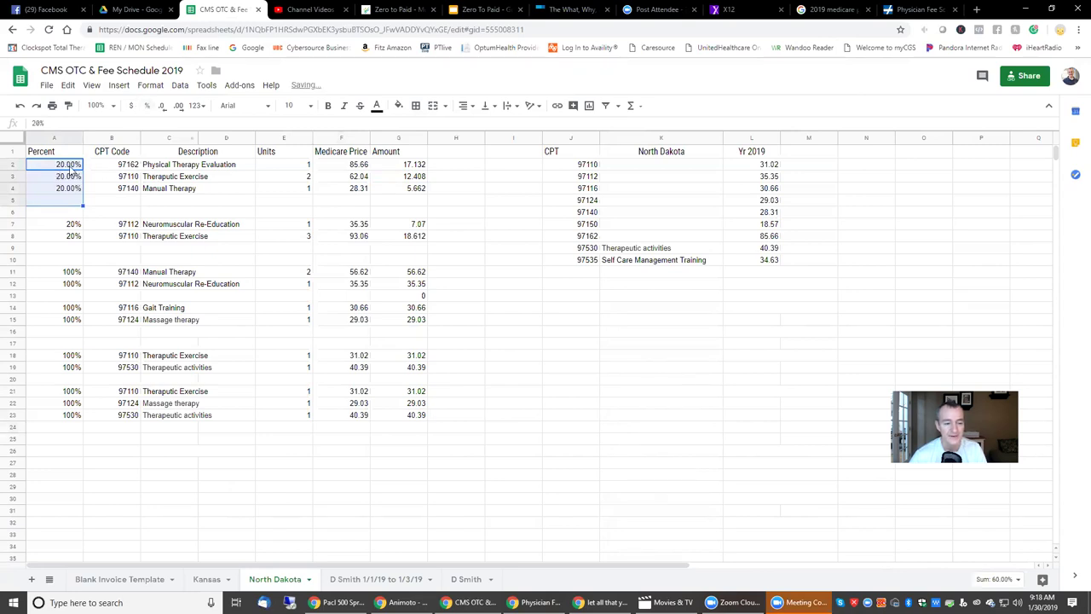
drag(418, 168, 418, 191)
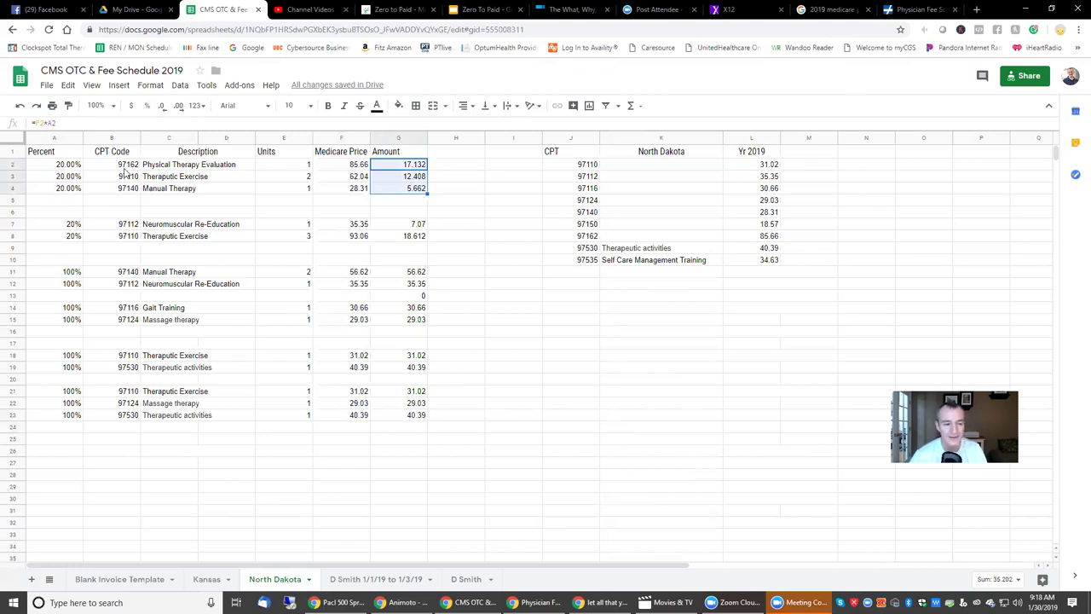
click(493, 242)
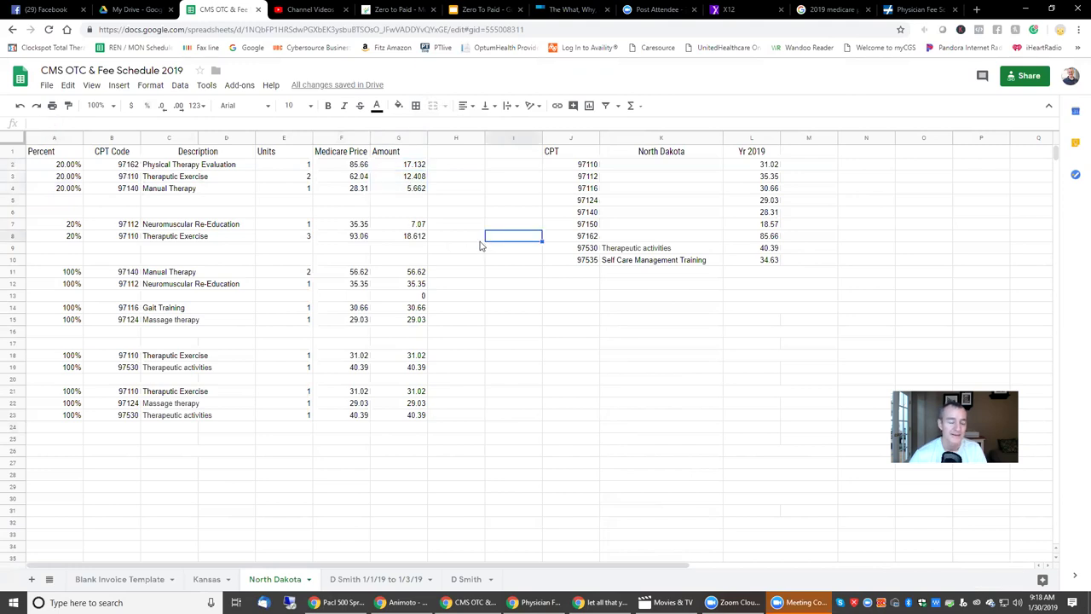
Set the Percent of the 97162, 97110 and 97140 lines in A2:A4 to 100%.
click(60, 167)
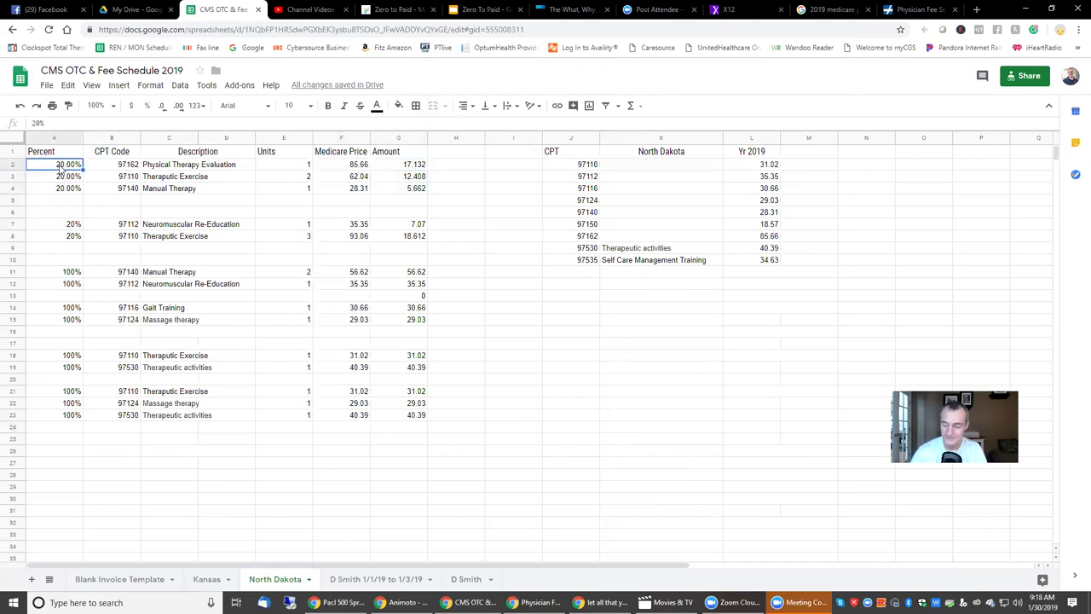
text(100)
key(Return)
click(61, 168)
key(Down)
text(100.00%)
key(Down)
text(100.00%)
key(Down)
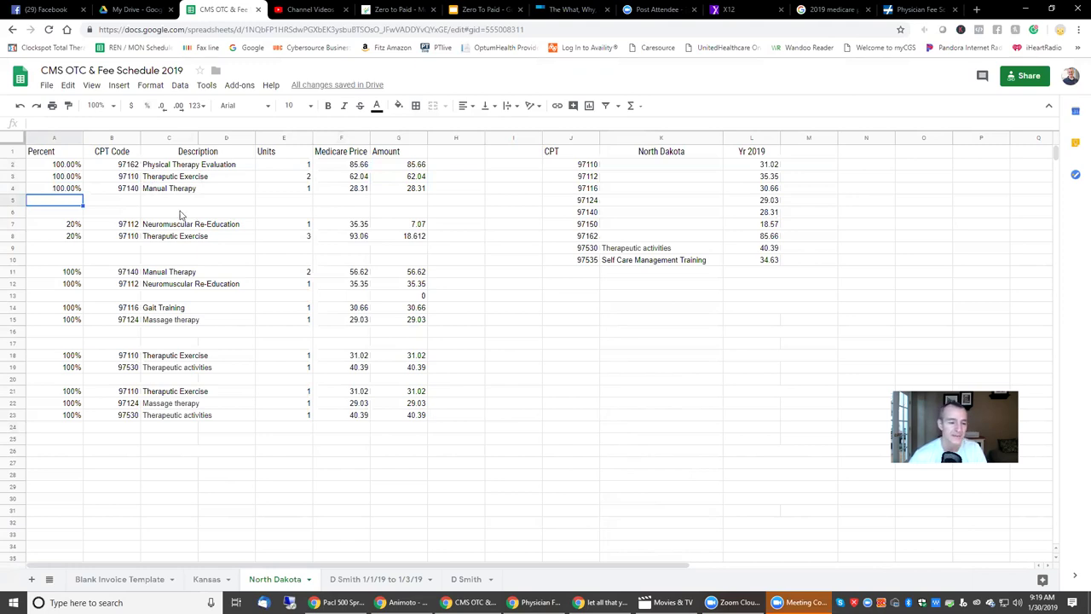
Copy the evaluation, therapeutic exercise and manual therapy lines from CPT Code through Amount, B2:G4.
click(227, 164)
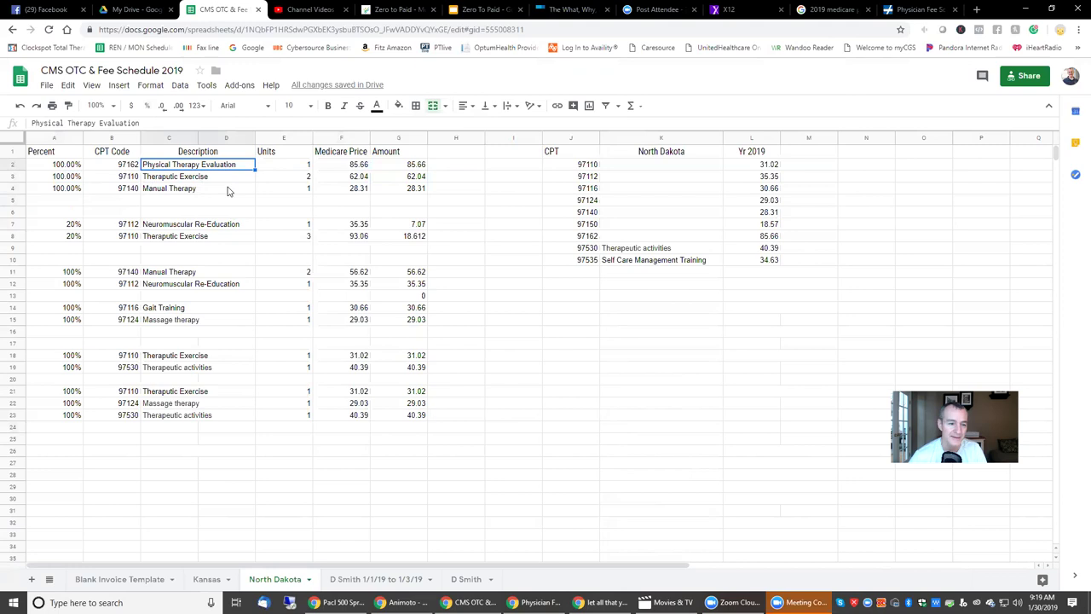
click(202, 178)
click(210, 191)
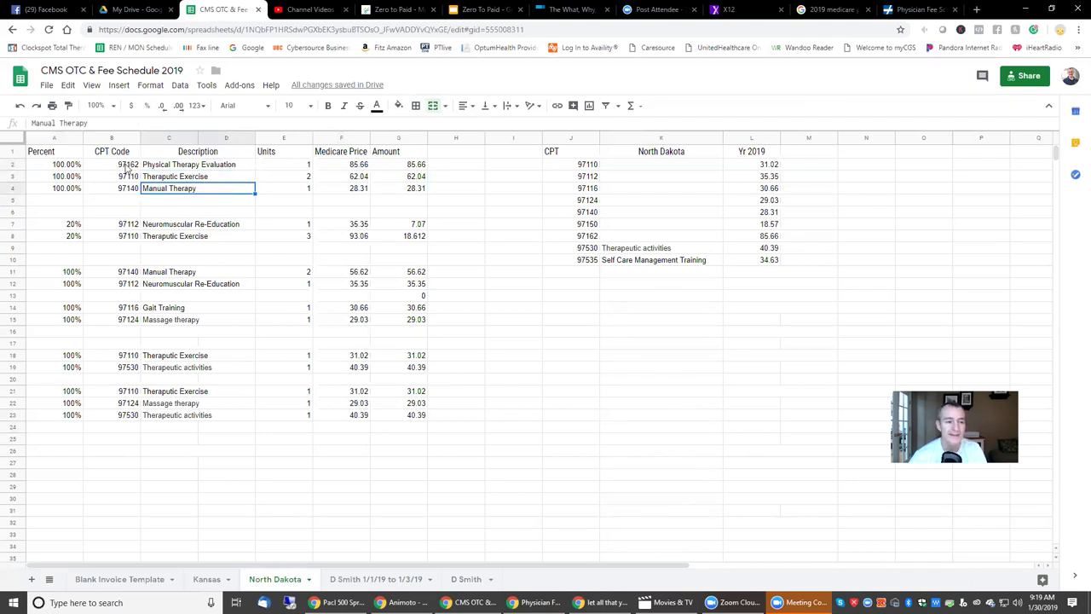
drag(126, 168, 424, 196)
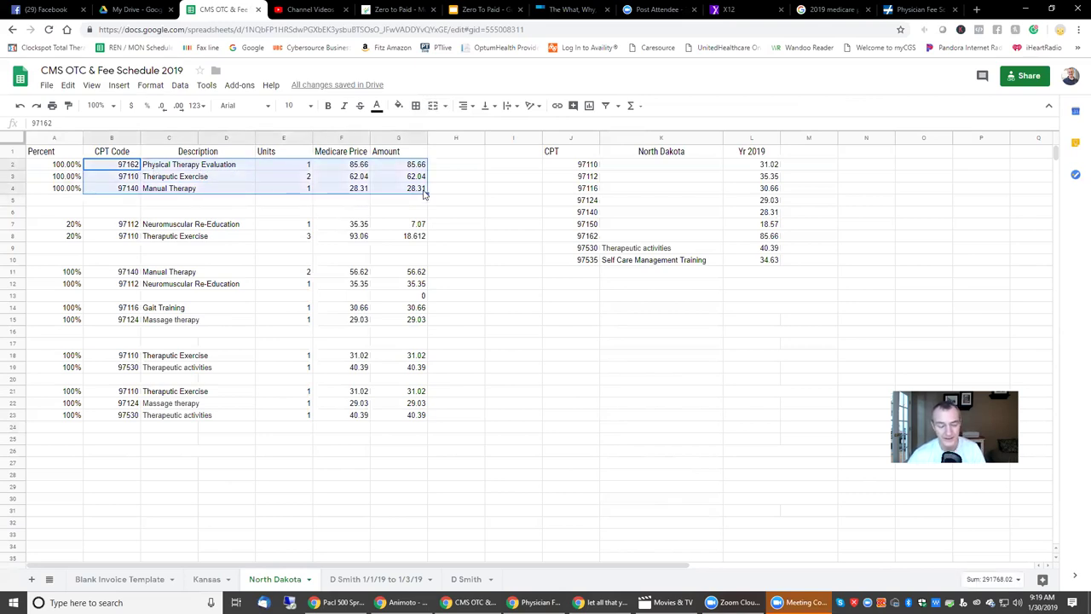
key(ctrl+c)
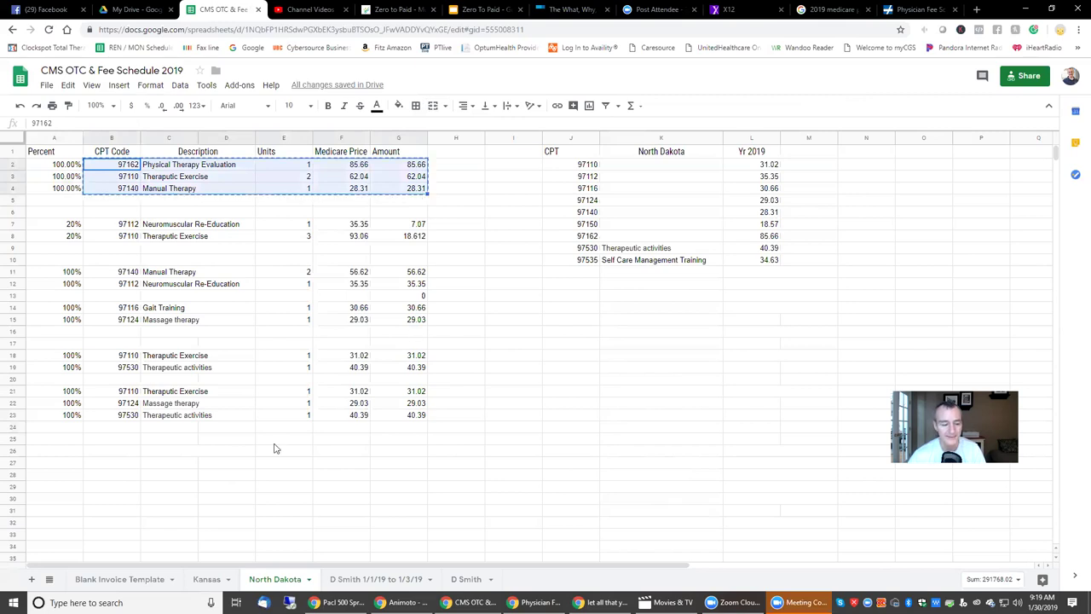
Paste the copied lines as values only into the Blank Invoice Template sheet from B14, and check the Subtotal formula.
click(120, 579)
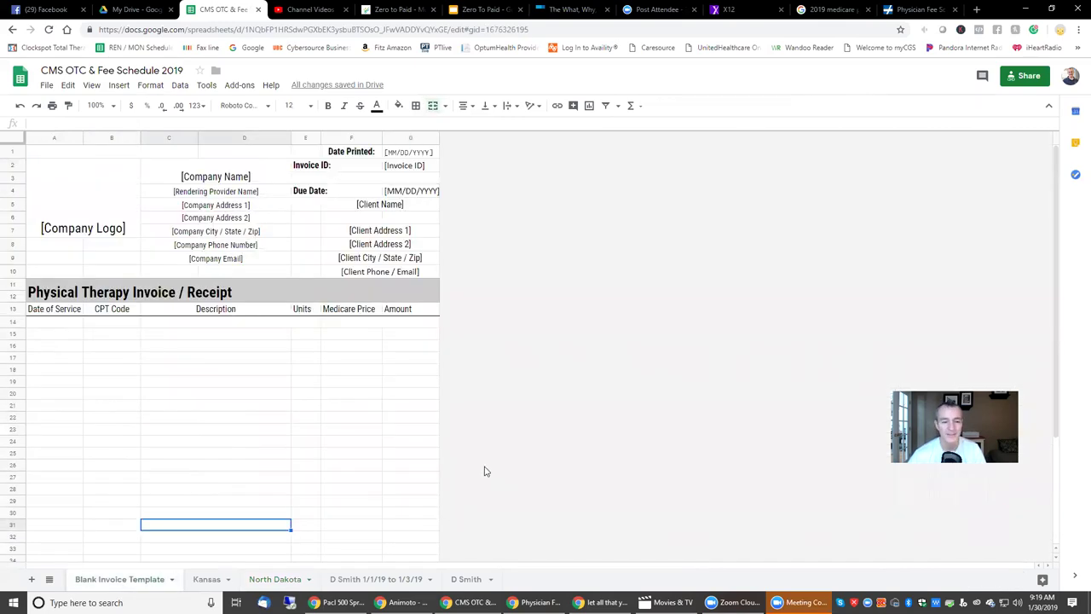
click(77, 223)
drag(215, 181, 218, 262)
drag(397, 207, 396, 275)
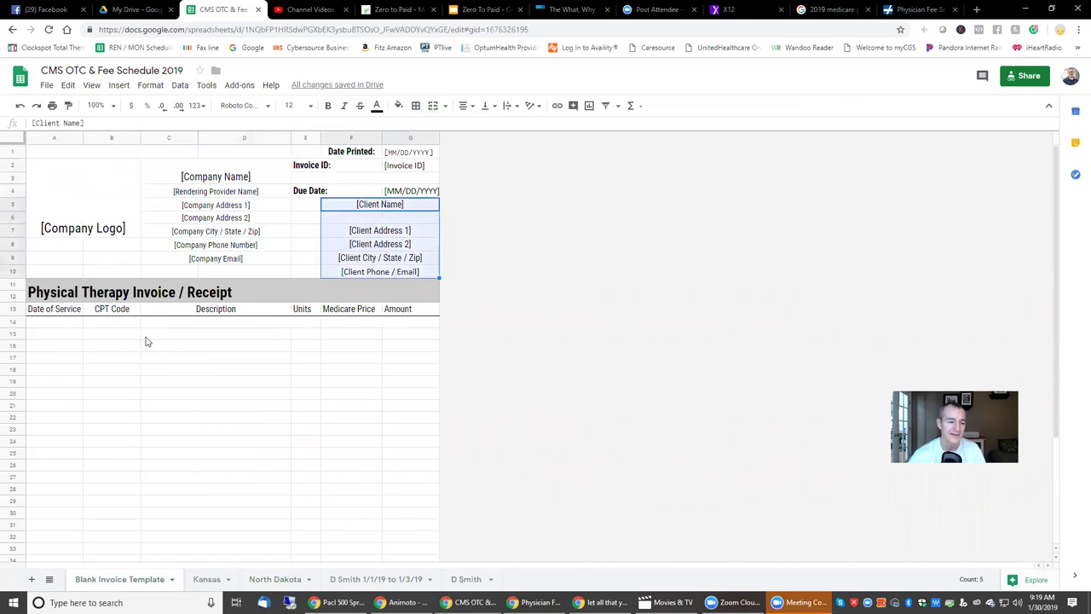
click(118, 325)
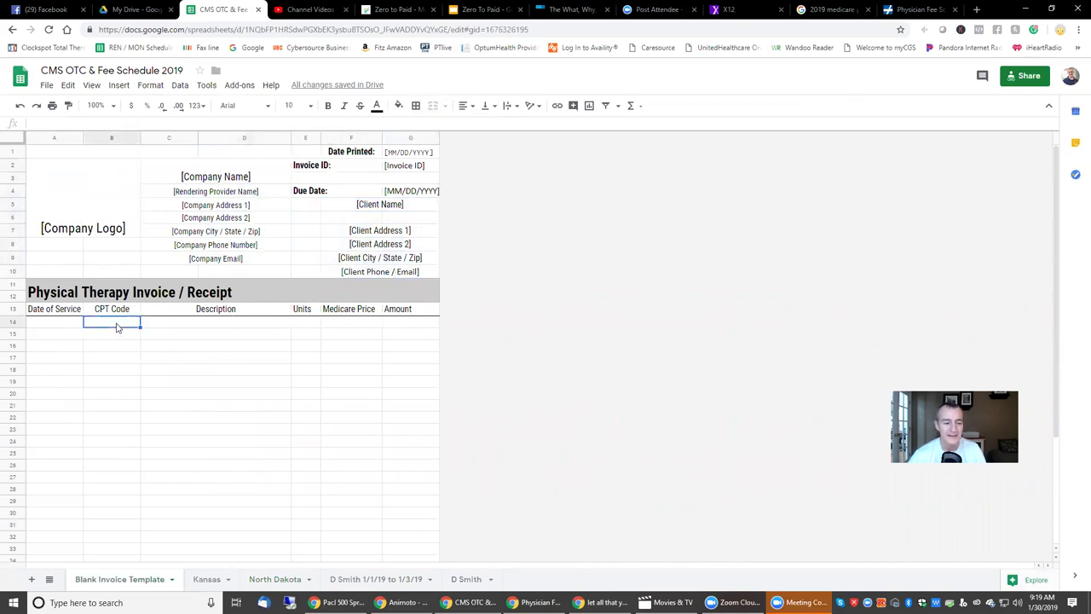
right_click(117, 327)
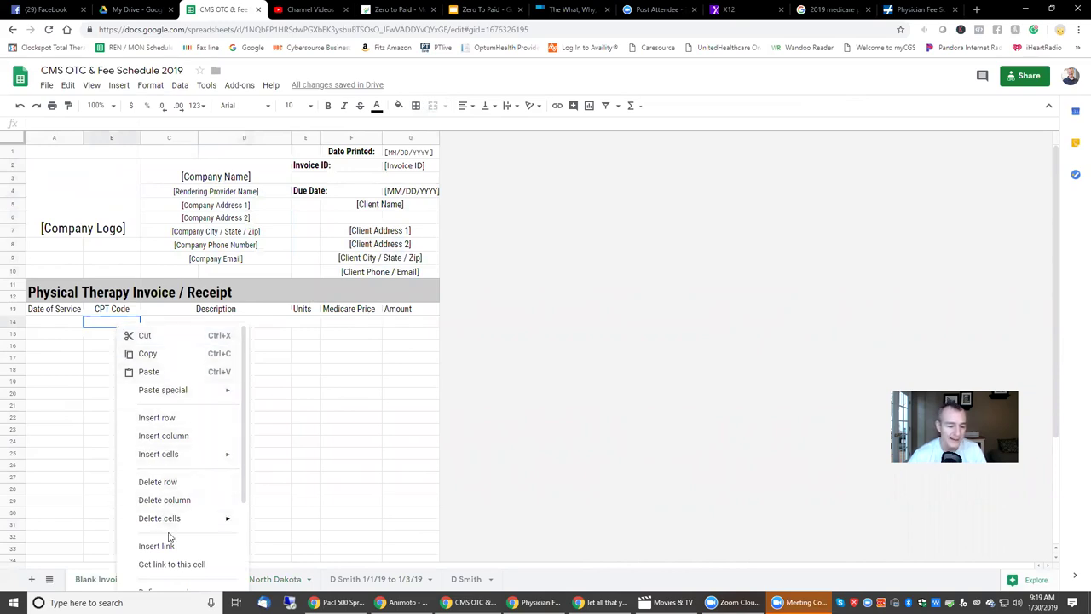
mouse_move(181, 397)
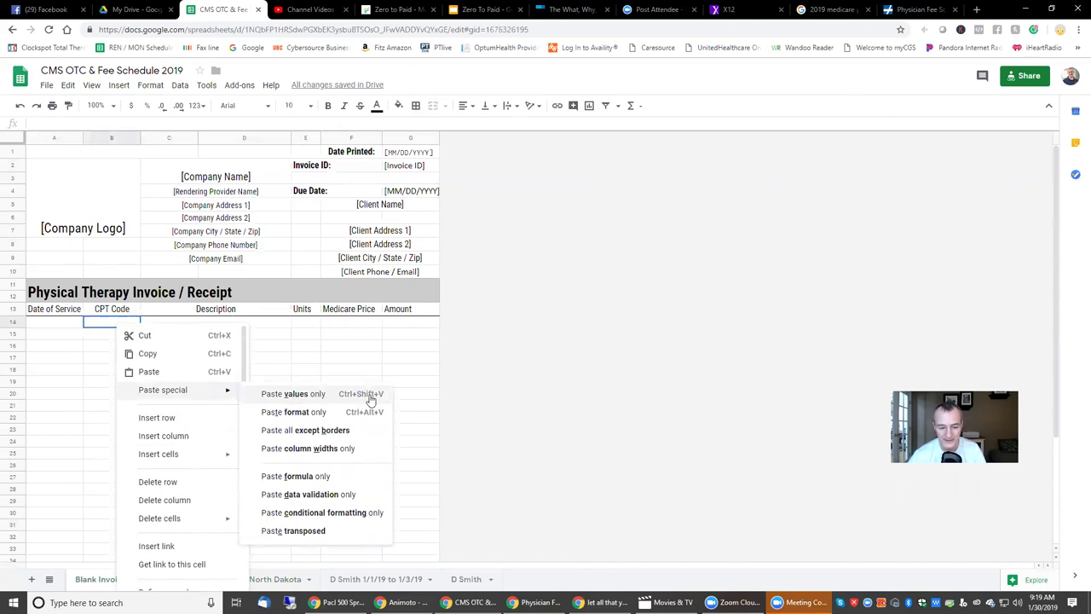
click(326, 399)
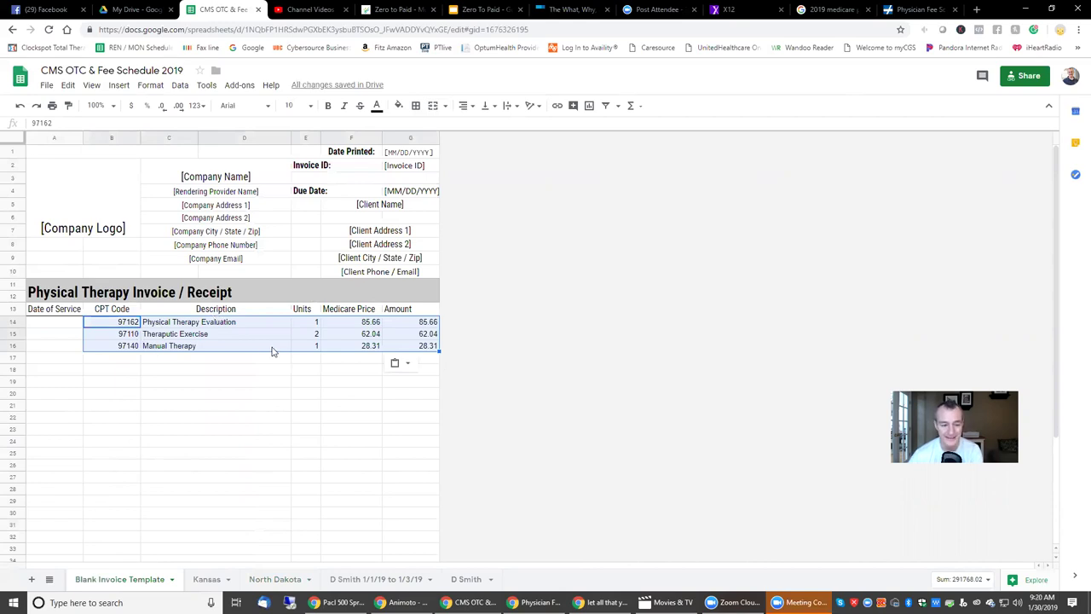
scroll(275, 352, down, 3)
click(418, 489)
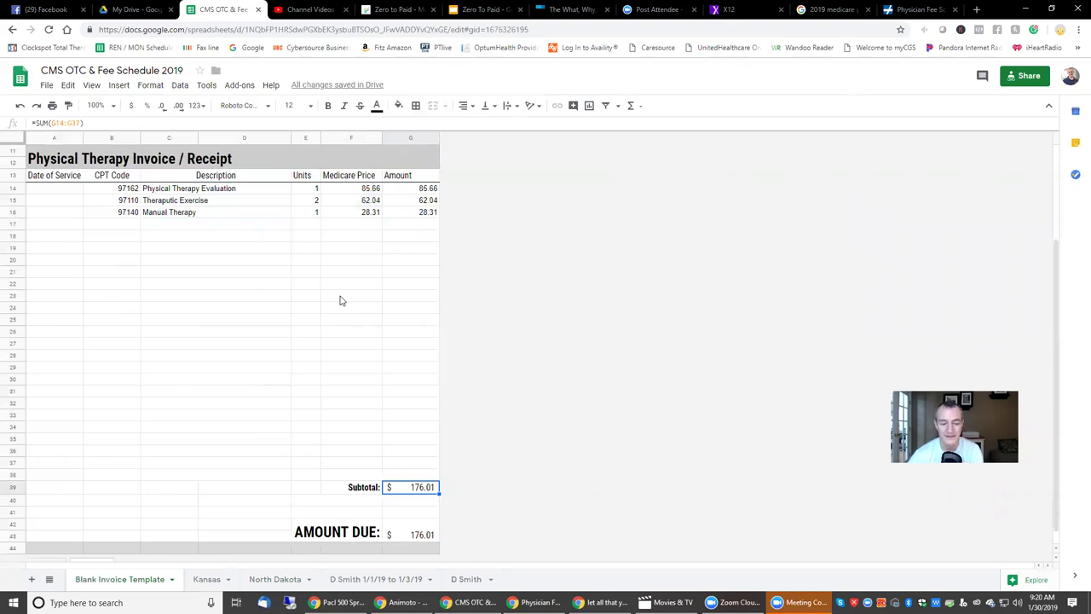
Enter 1/1/2019 as the Date of Service in A14 and copy it down through A17.
click(56, 187)
text(/2019)
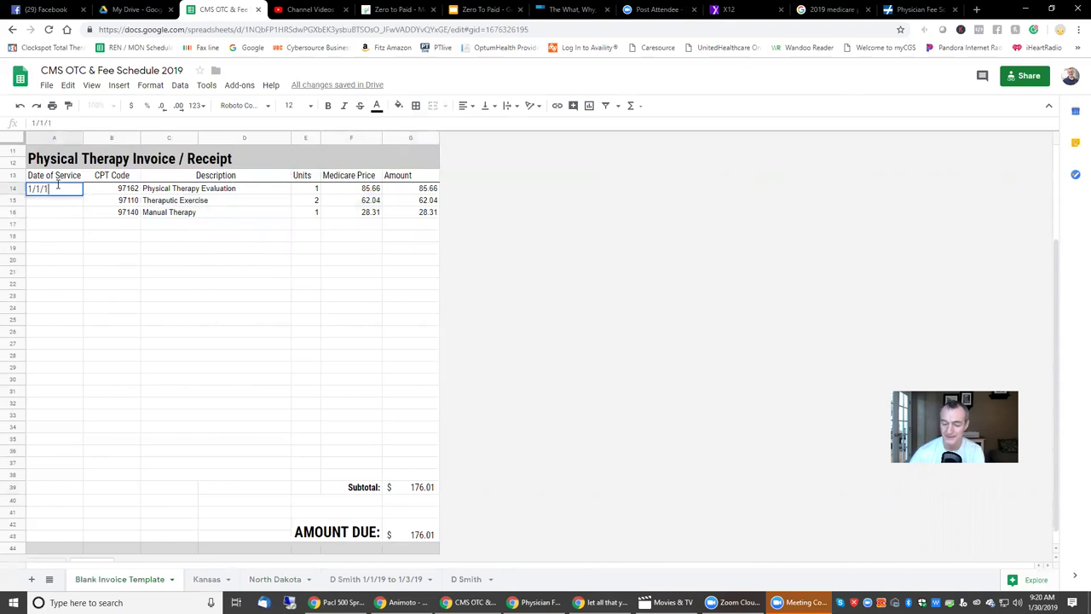
key(Return)
key(ctrl+c)
key(Down)
key(ctrl+v)
key(Down)
key(ctrl+v)
key(Down)
key(ctrl+v)
key(Down)
Enter "Payment Check #123" as the Description in row 17, below the Manual Therapy line.
key(Up)
key(Right)
key(Right)
text(P)
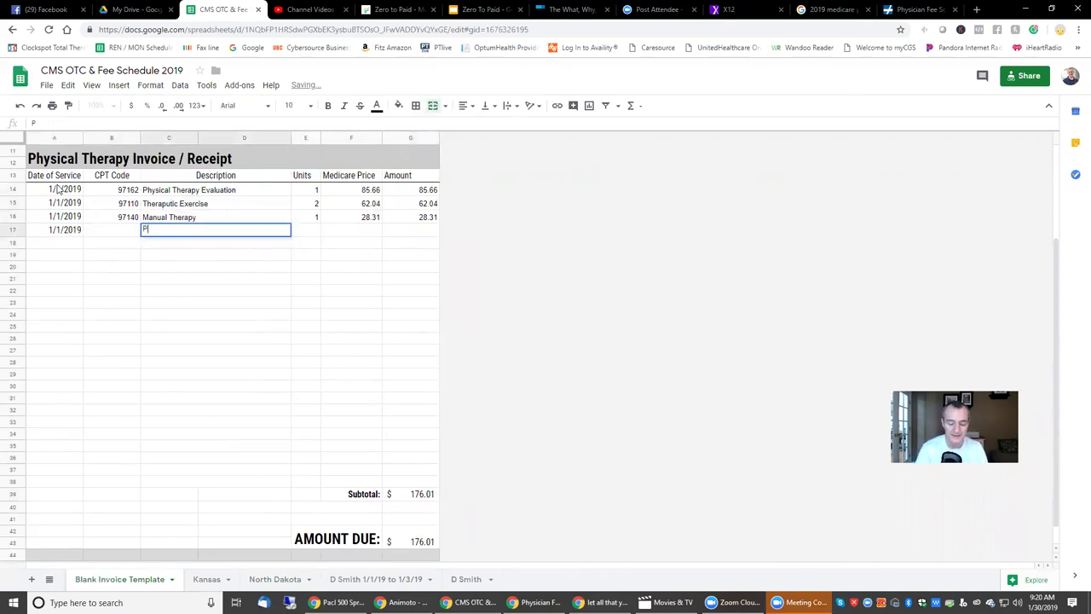
text(ayment Check )
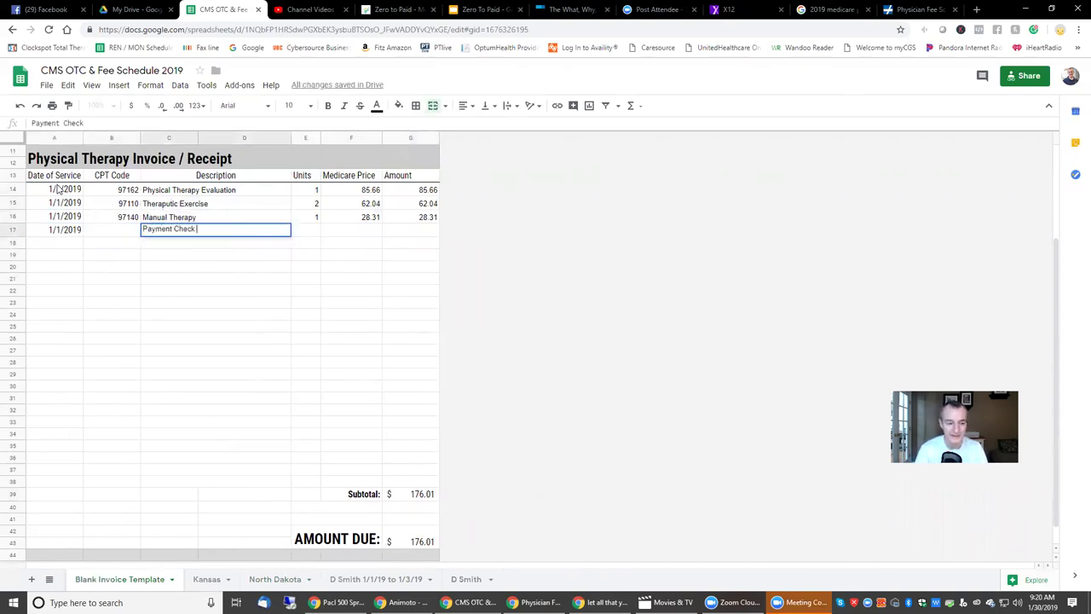
text(#123)
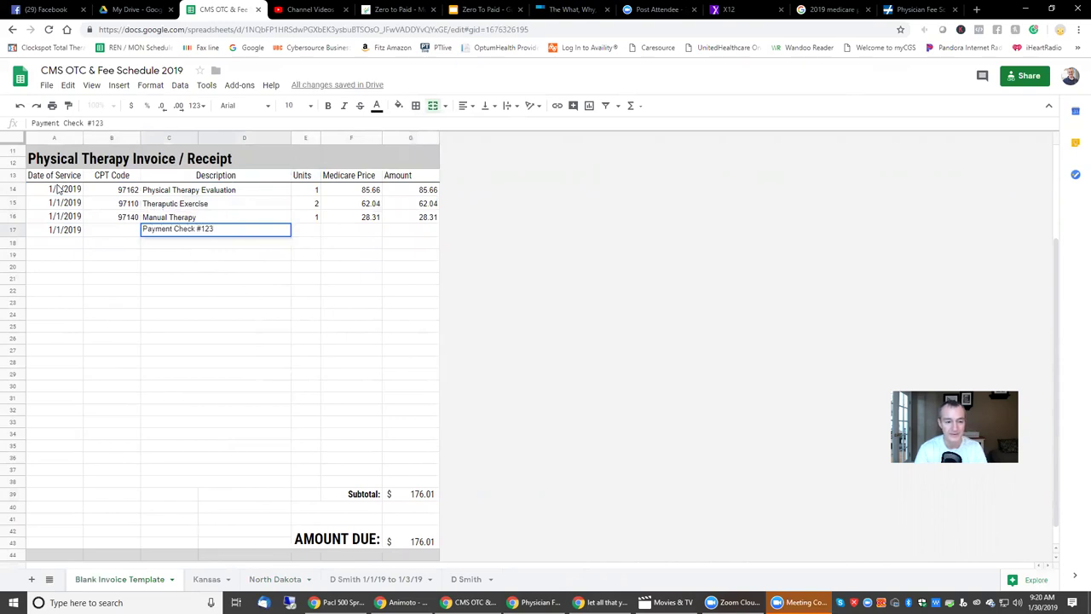
Enter -176.01 as the Amount of the check payment line in G17.
key(Tab)
key(Tab)
key(Tab)
text(-)
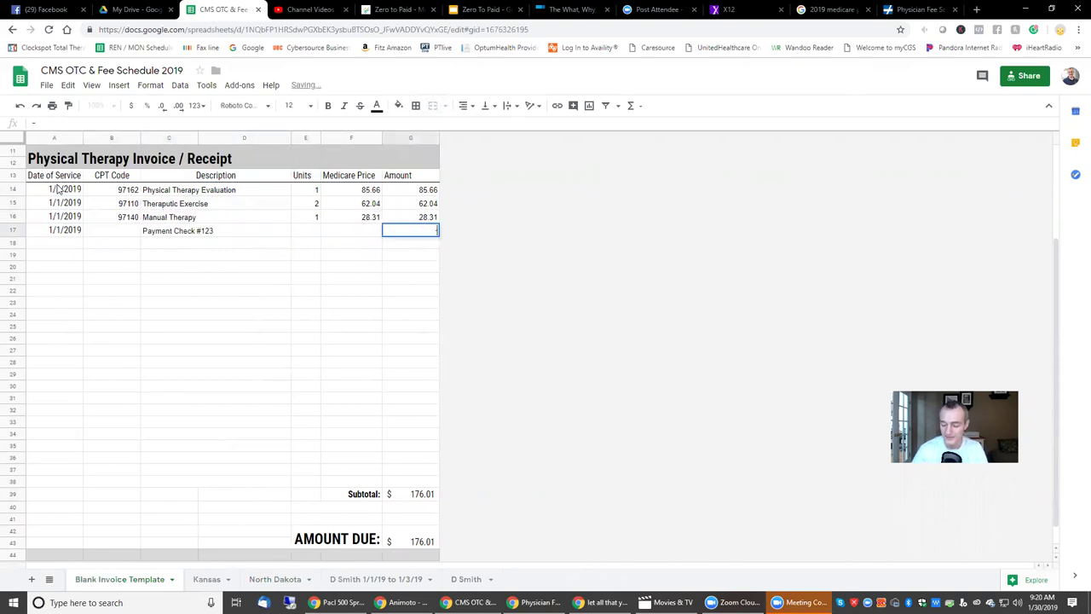
text(176.01)
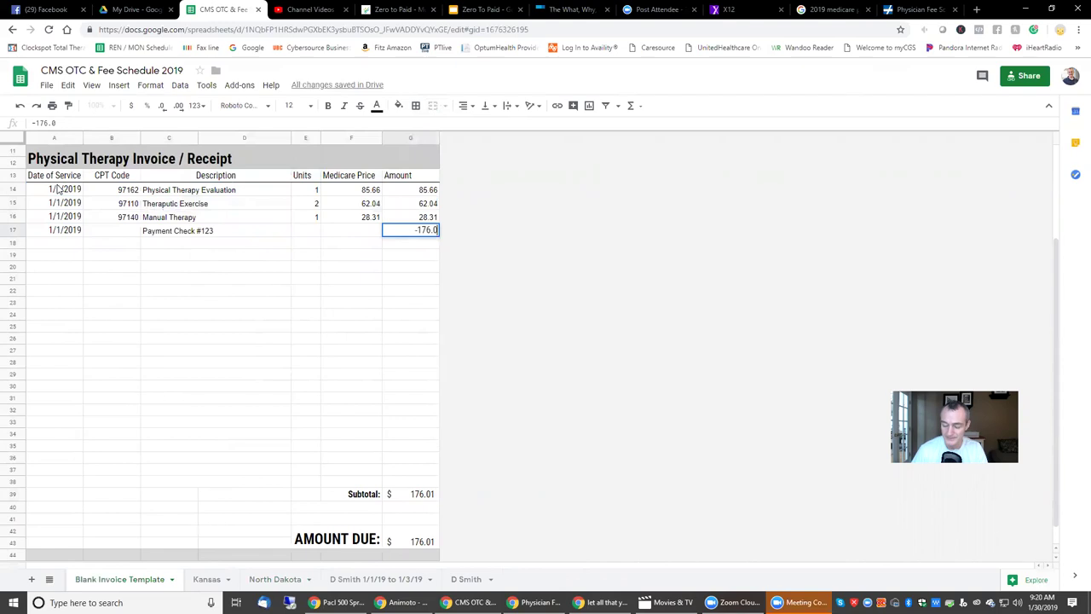
key(Return)
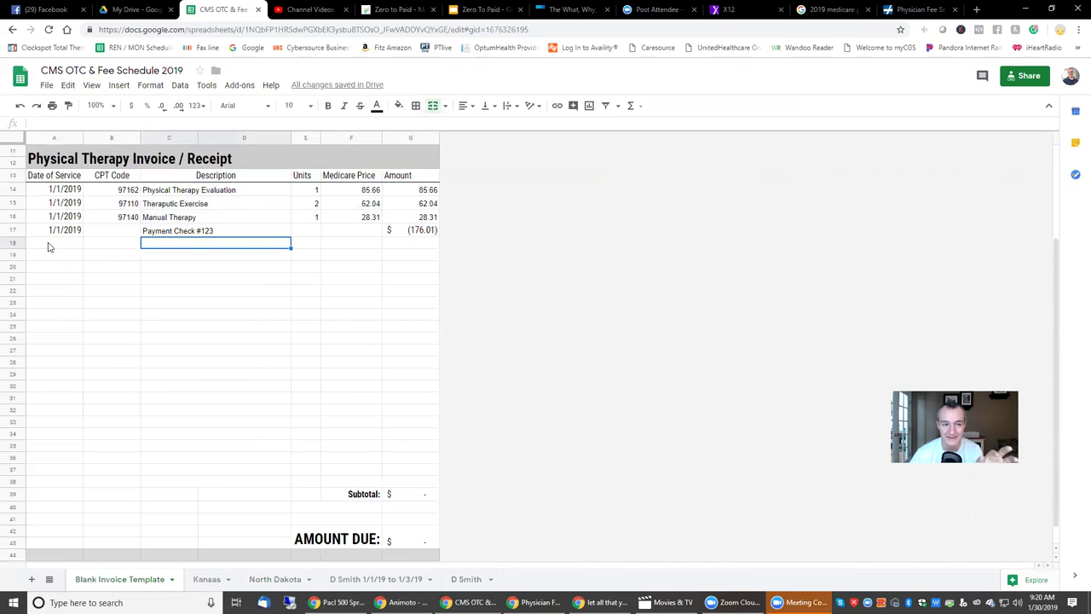
On the North Dakota sheet, capitalize the 97530 description in C19 as "Therapeutic Activities".
click(270, 583)
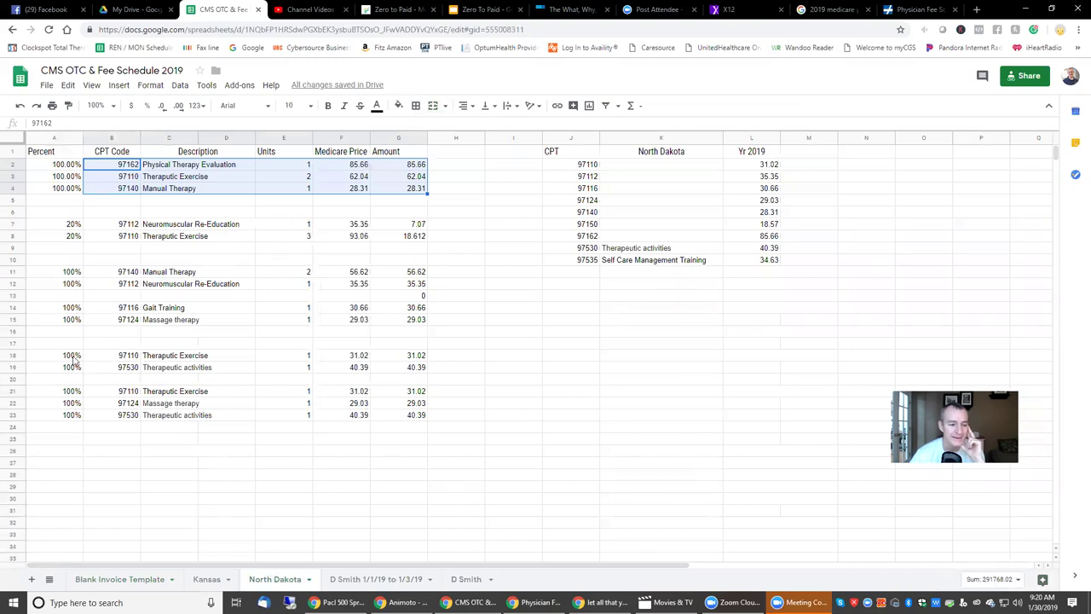
drag(109, 358, 397, 374)
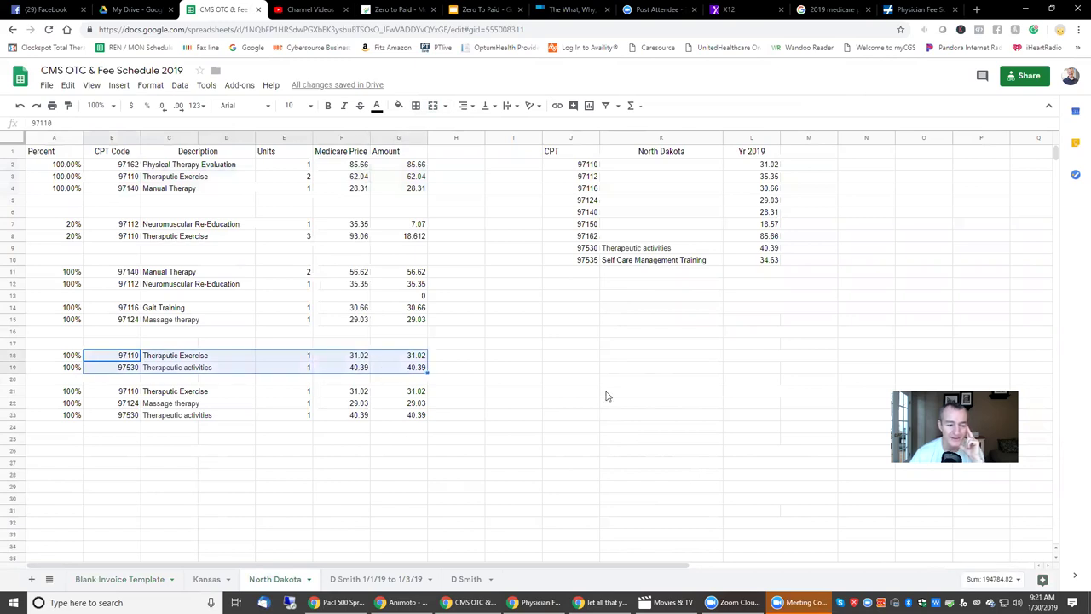
double_click(186, 368)
click(186, 368)
key(BackSpace)
text(A)
key(Return)
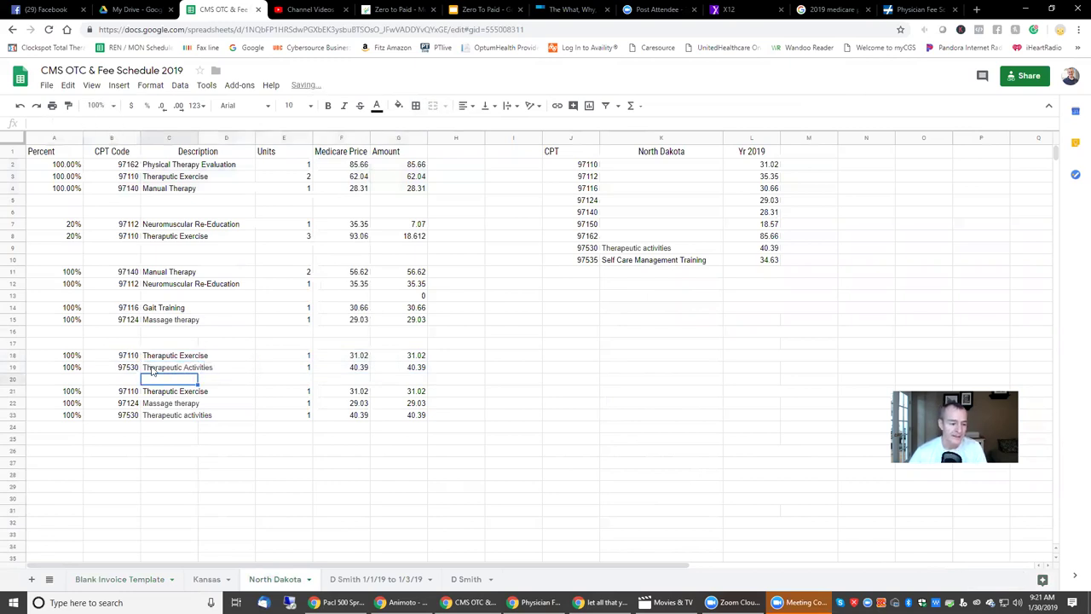
Set the Percent of the 97110 and 97530 lines in A18:A19 of the North Dakota sheet to 20%.
click(68, 357)
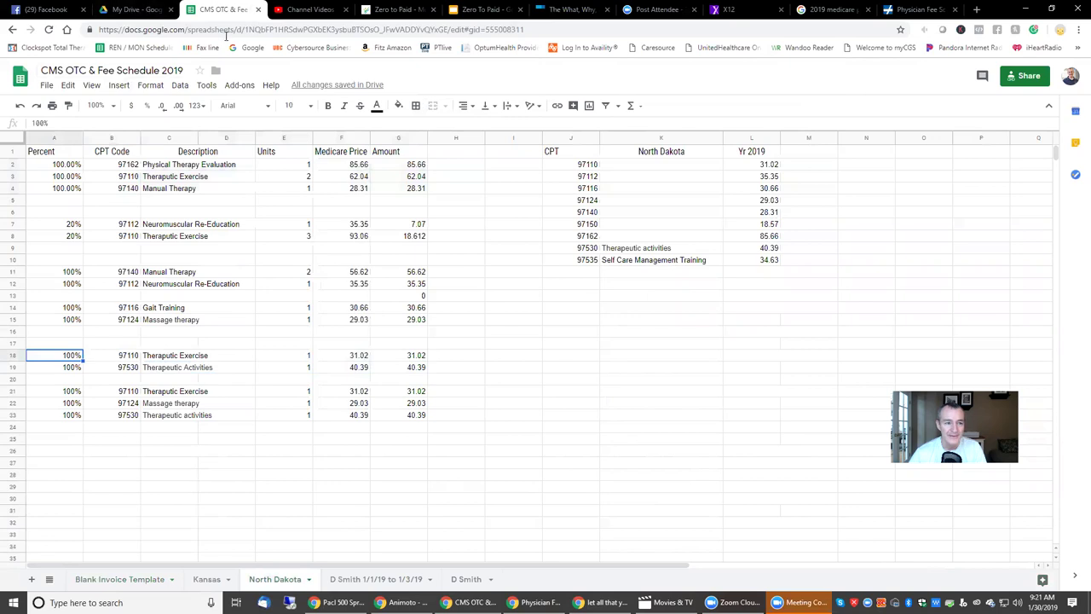
click(111, 579)
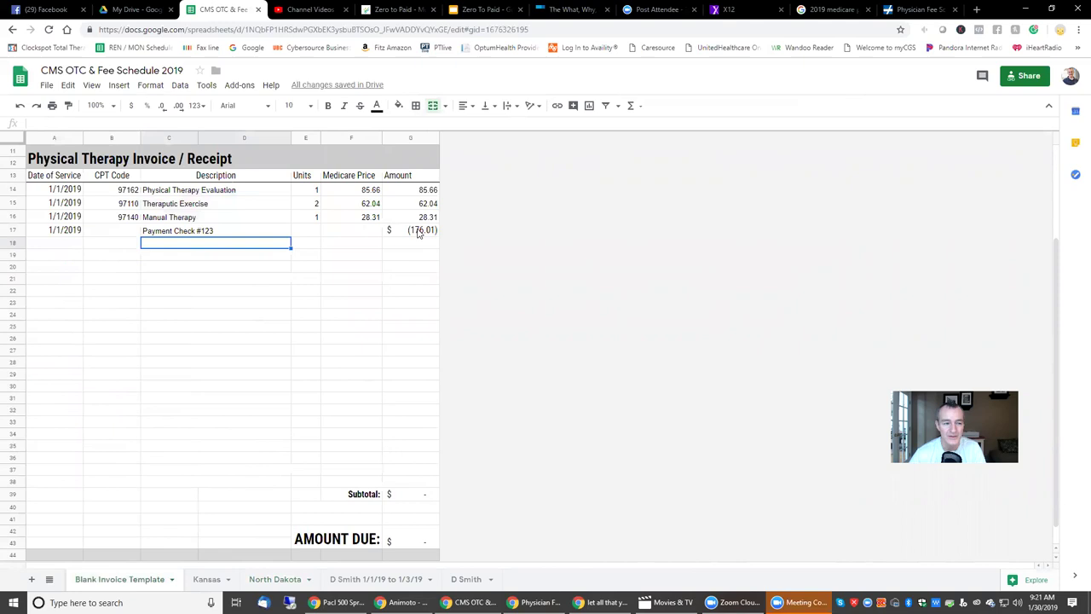
click(274, 580)
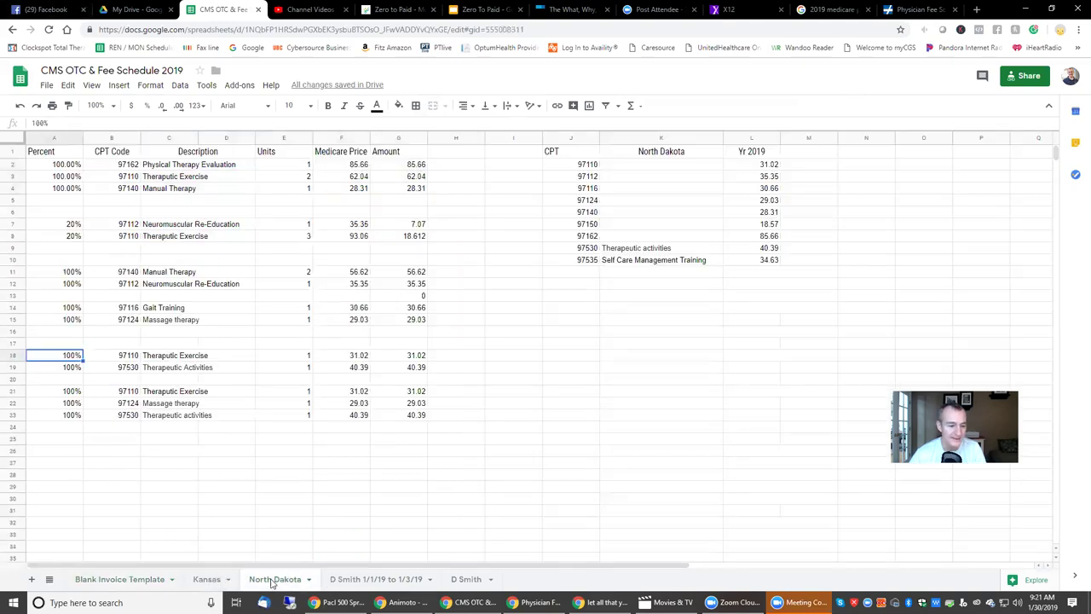
text(20)
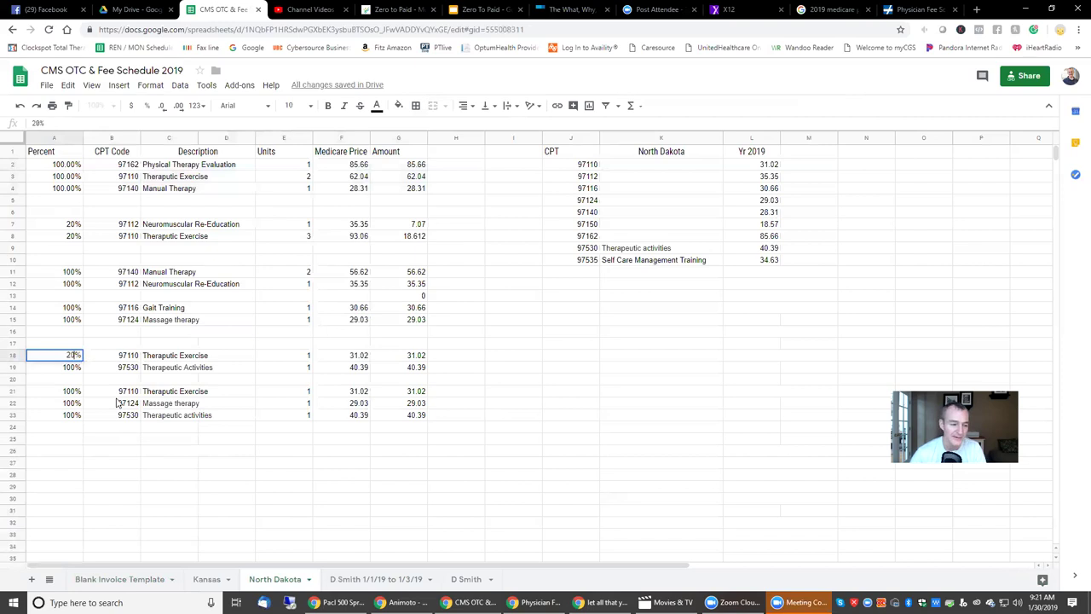
key(Return)
text(20)
key(Return)
key(Up)
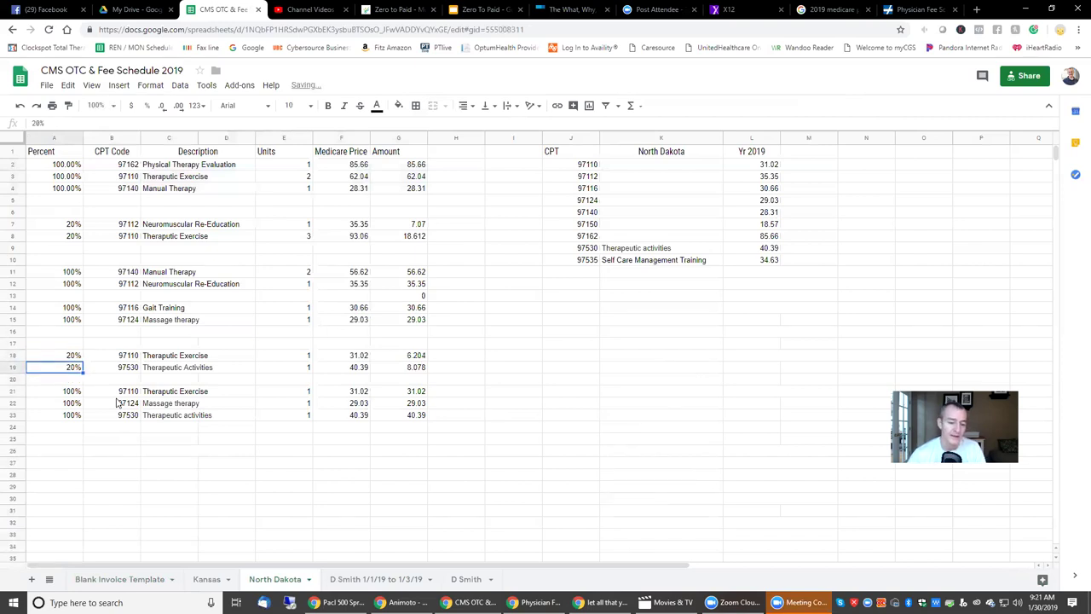
Set the Units of the 97110 line in E18 to 3.
click(294, 357)
text(3)
key(Return)
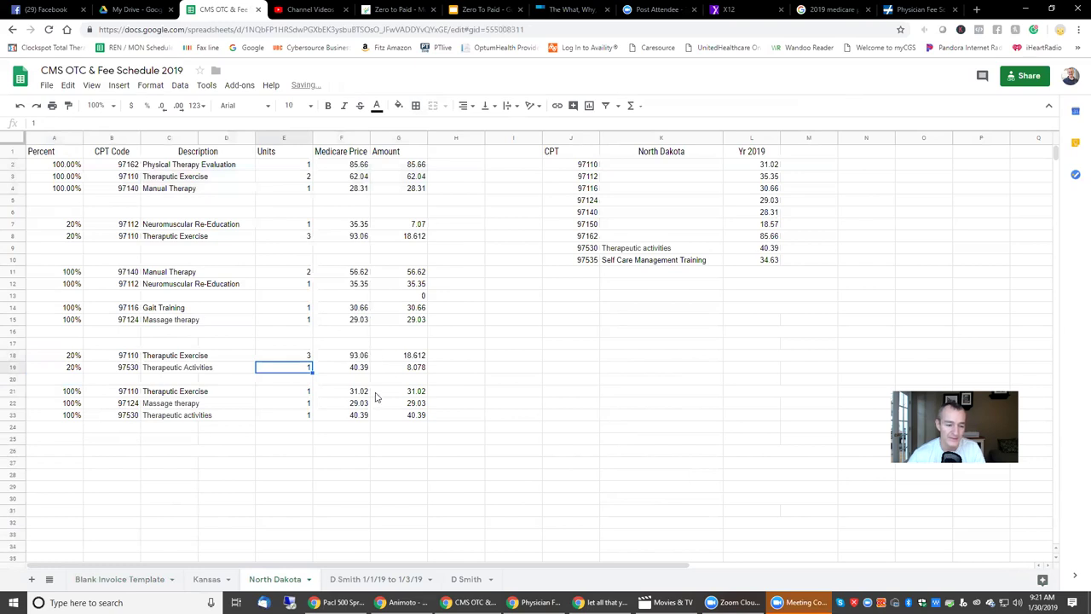
Copy the 97110 and 97530 lines, B18:G19, and paste them as values only into the Blank Invoice Template sheet from B18.
drag(119, 359, 405, 371)
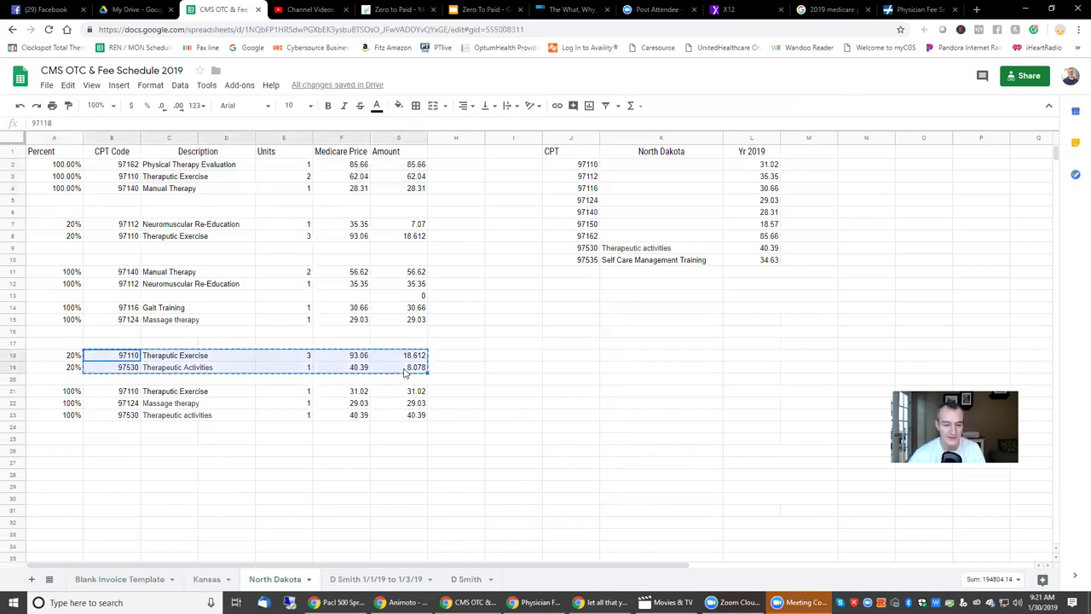
click(116, 578)
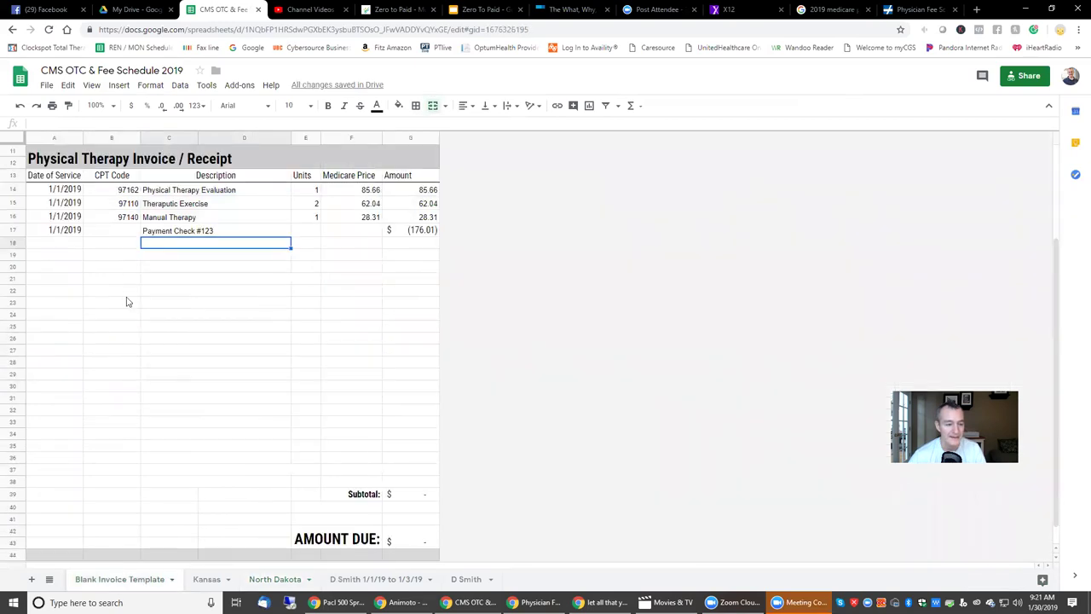
click(118, 246)
right_click(118, 245)
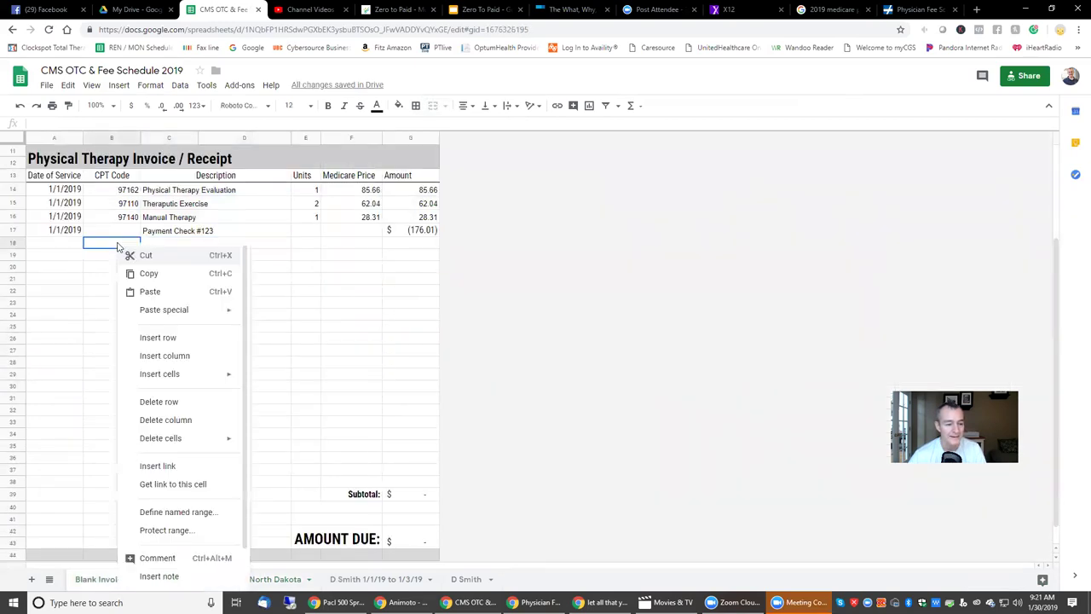
mouse_move(182, 309)
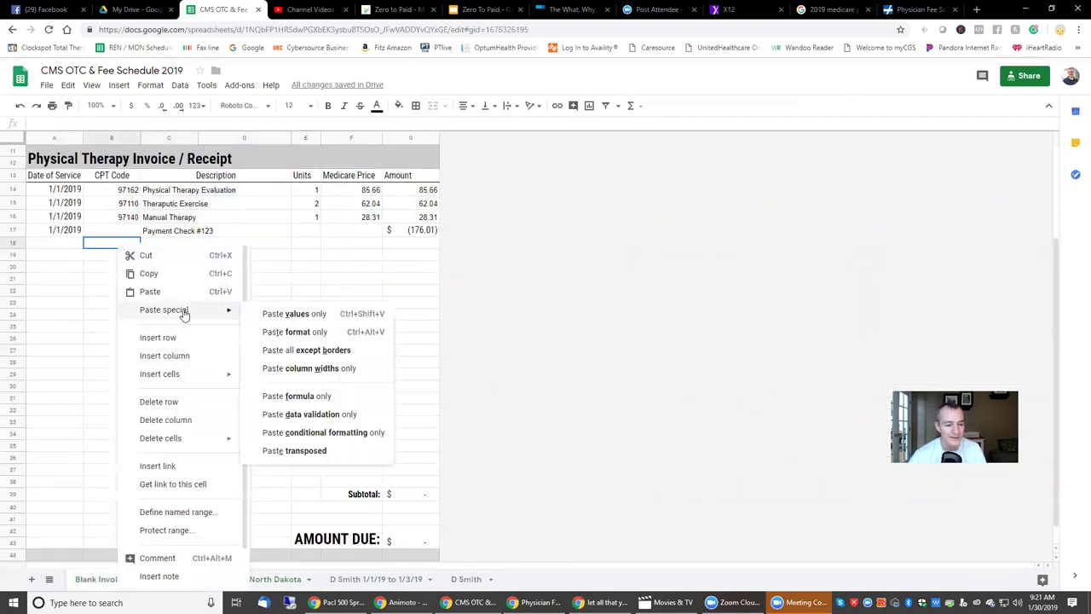
click(305, 316)
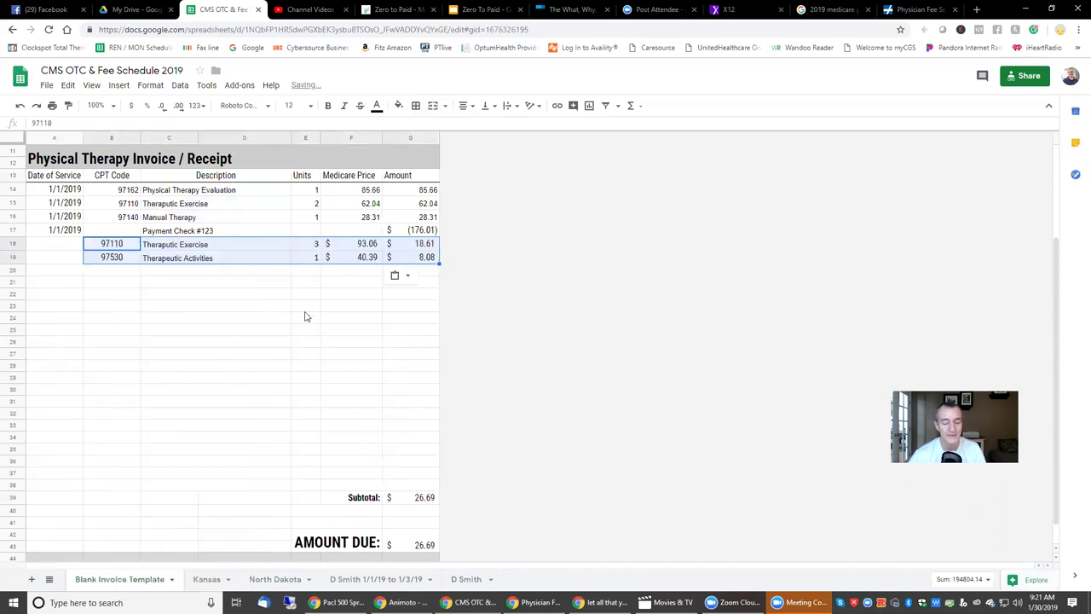
Enter 1/5/19 as the Date of Service for the two pasted lines in A18 and A19.
click(69, 245)
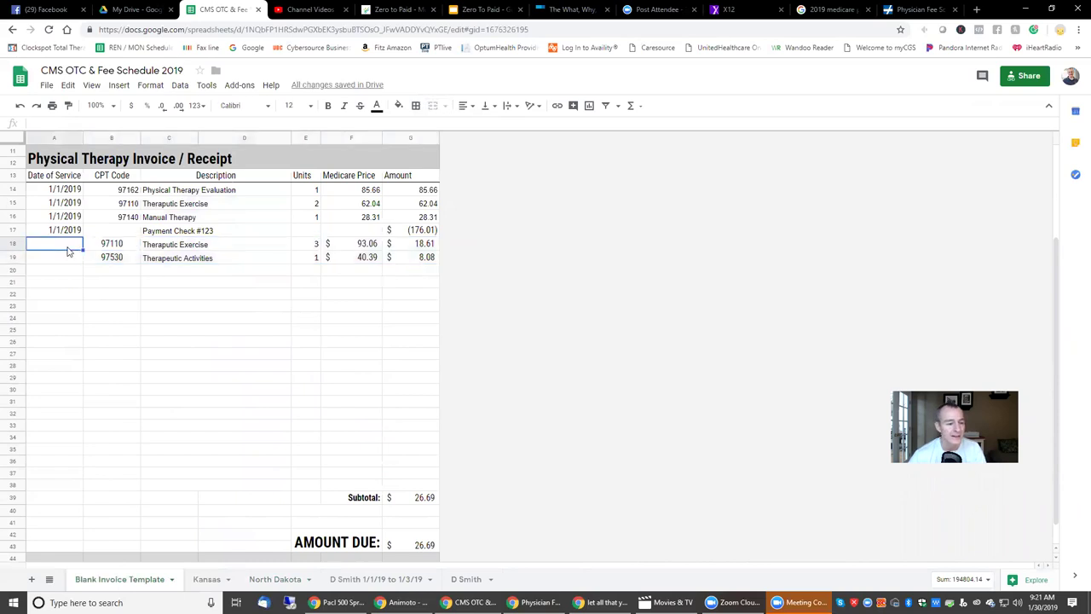
text(1/5/19)
key(Return)
text(1/5/19)
key(Return)
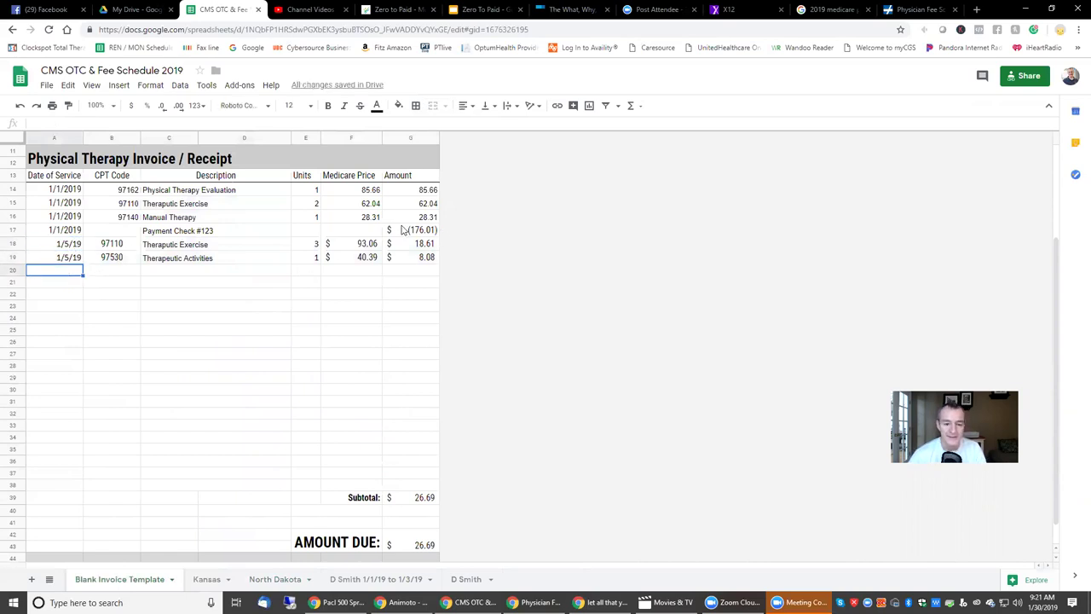
Enter the descriptions "Medicare Deductible" in C20 and "Patient Payment" in C21.
click(156, 277)
text(M)
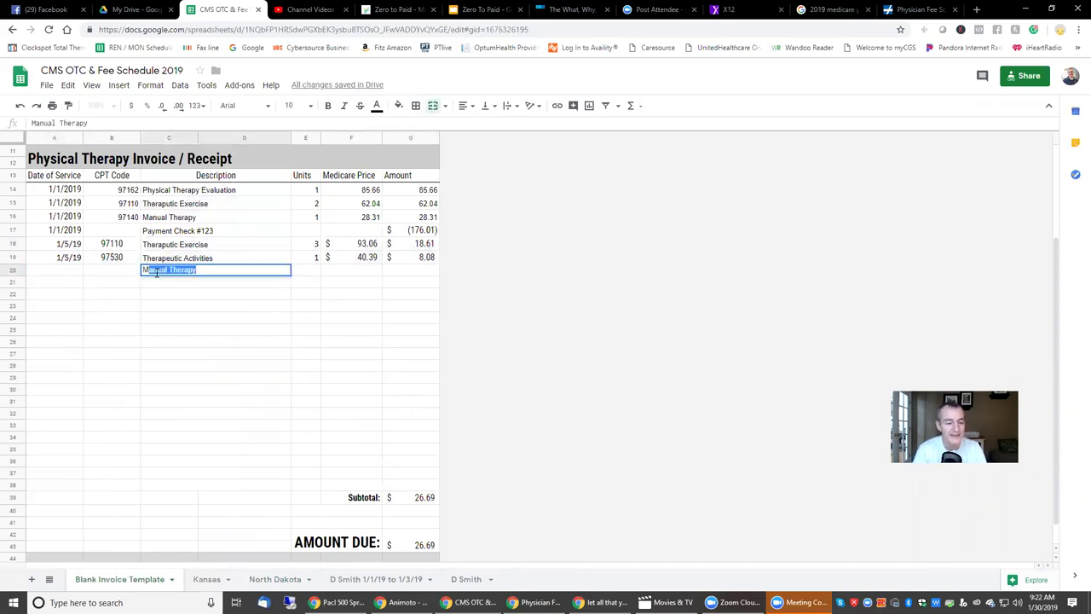
text(edicare Deductible)
key(Return)
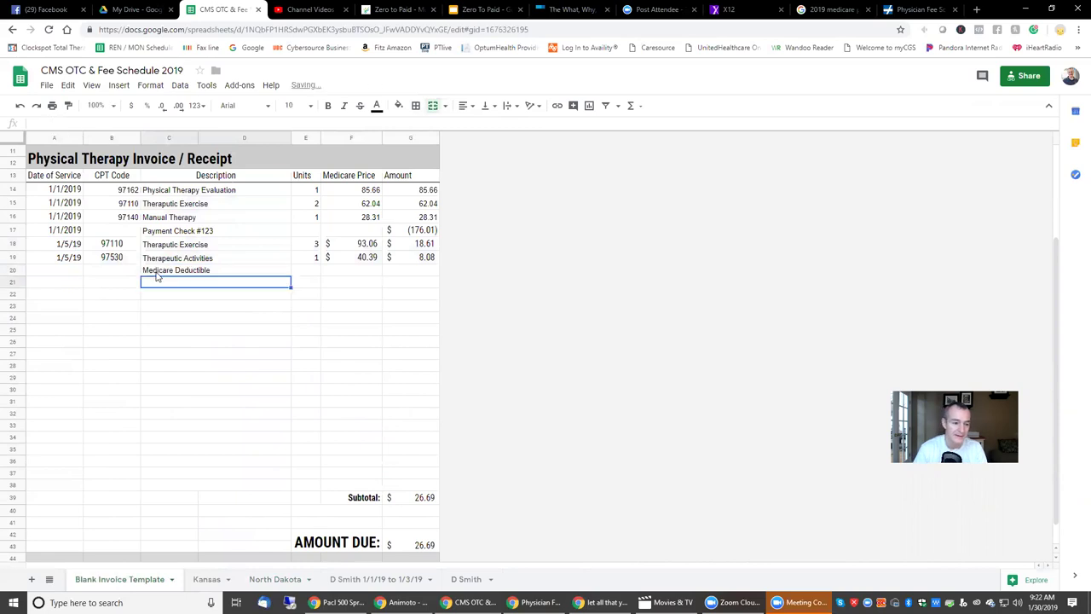
text(Patient Payment)
key(Return)
key(Up)
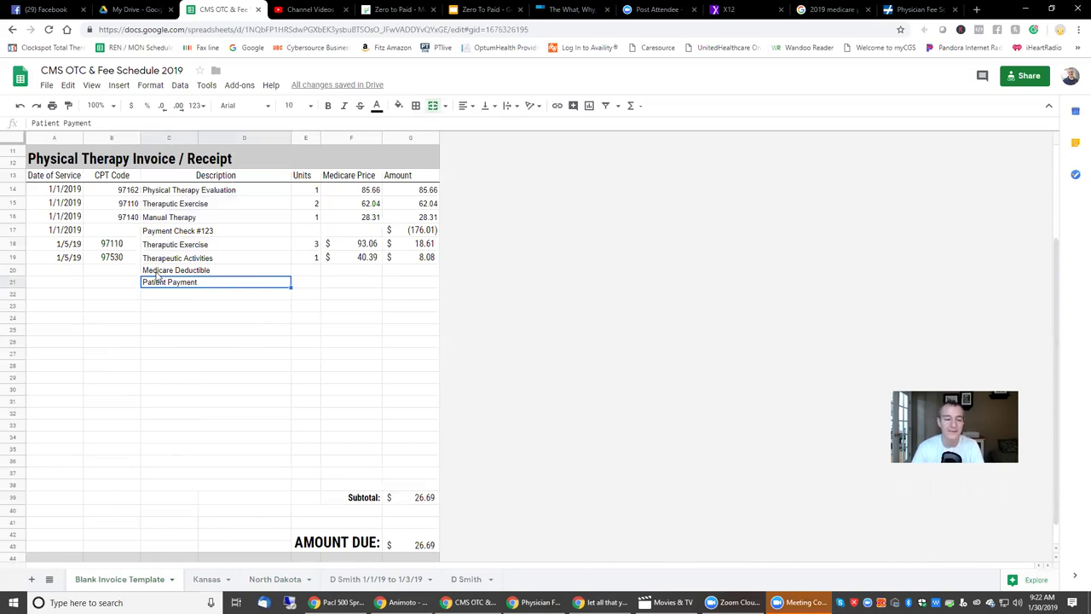
Extend the deductible description in C20 to read "Medicare Deductible - Est Met".
click(157, 271)
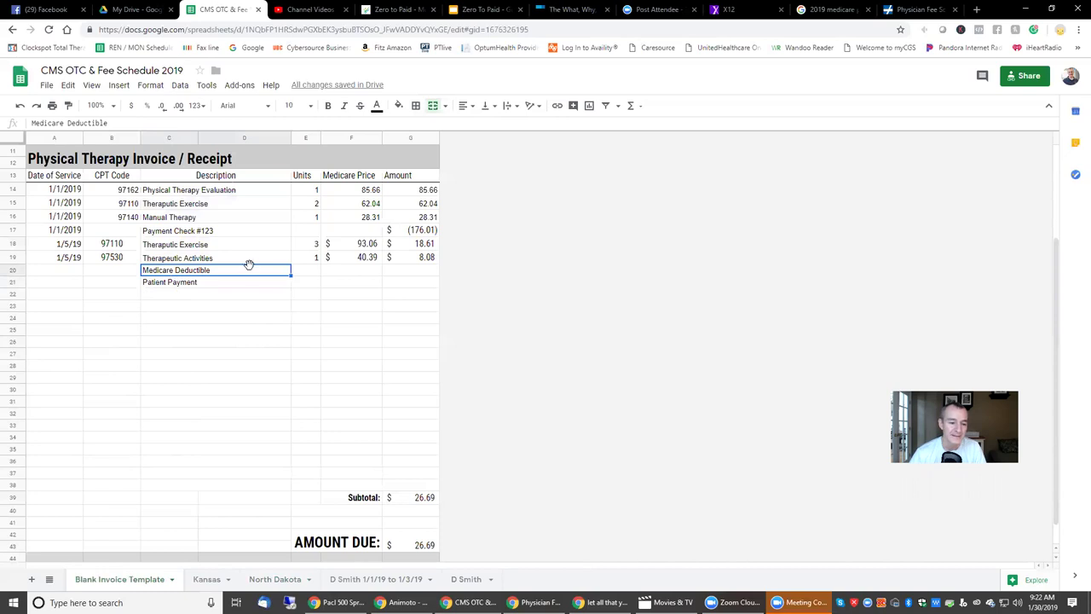
double_click(252, 270)
text(-)
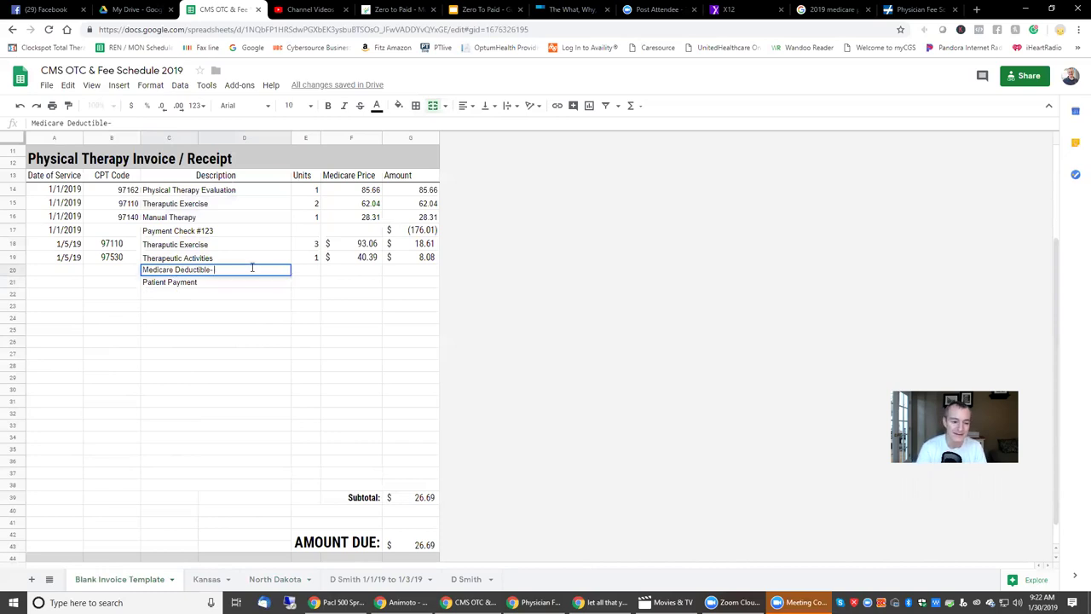
text( Met)
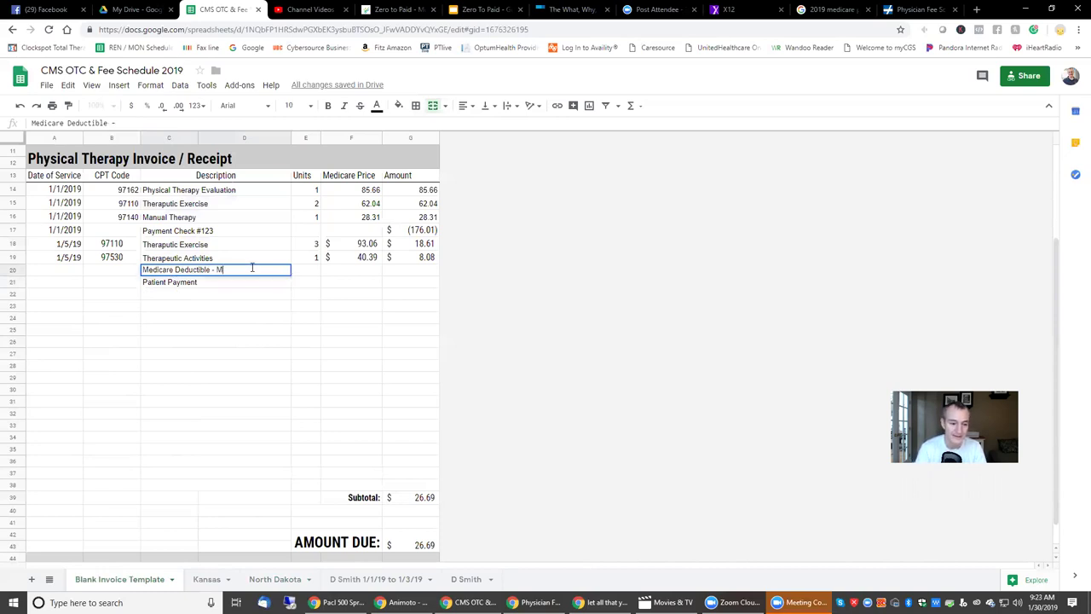
key(Left)
key(Left)
key(BackSpace)
text(E)
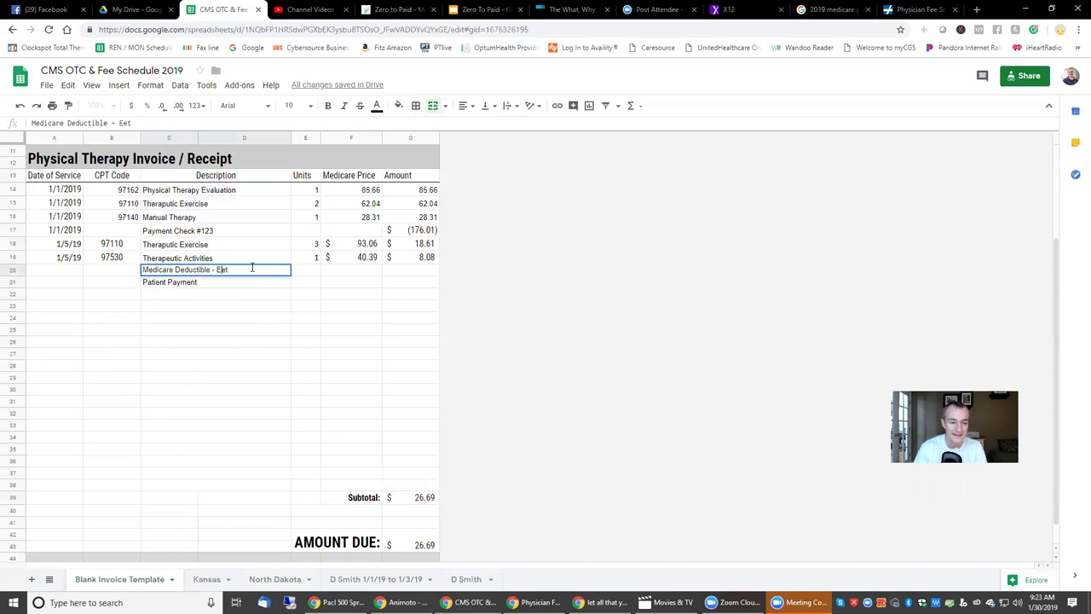
text(st M)
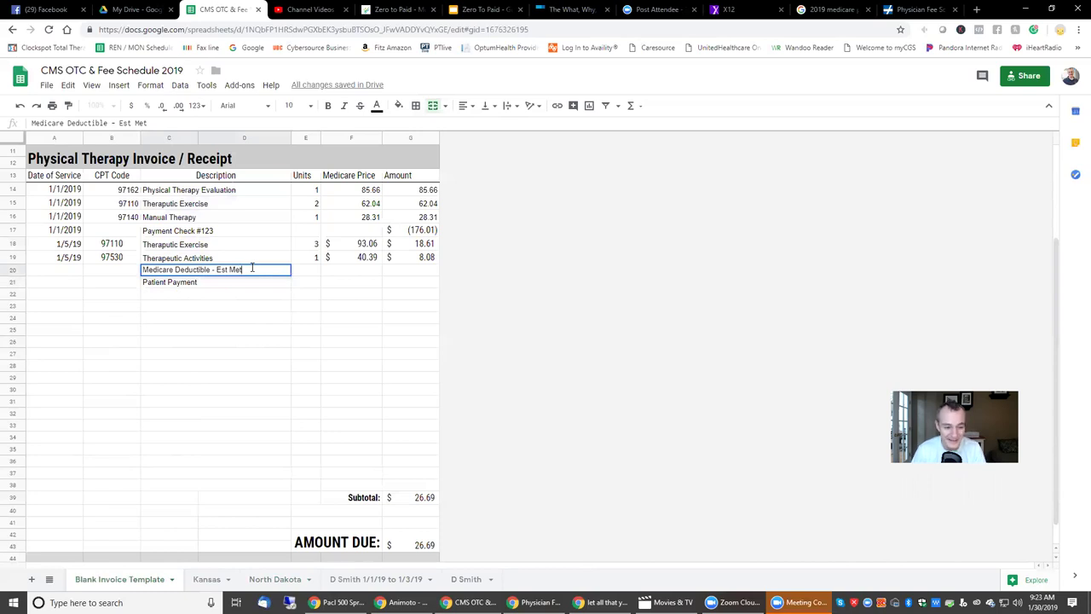
key(Return)
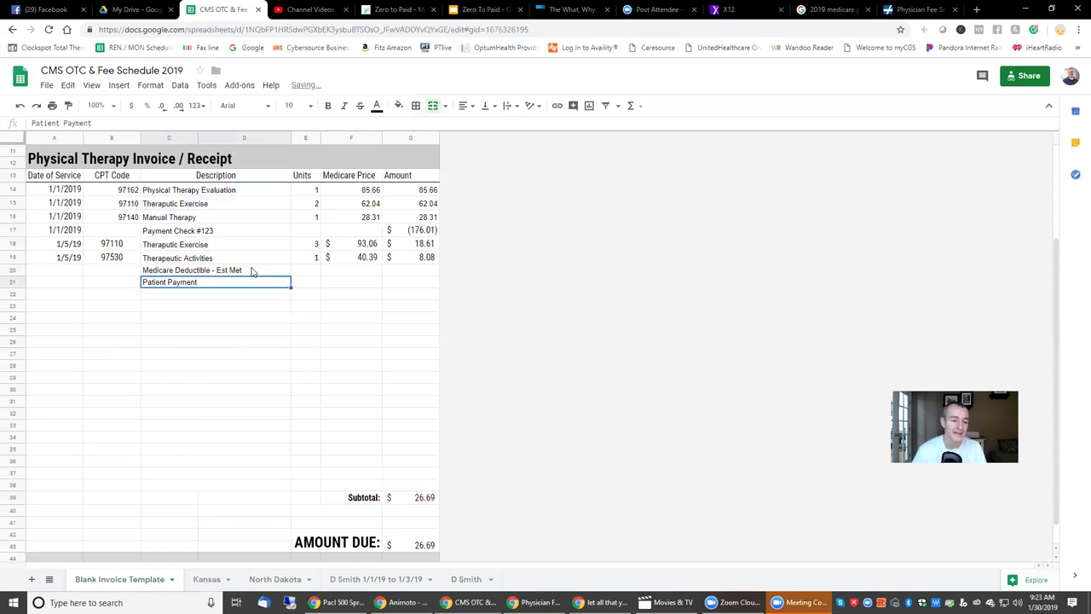
Enter -26.69 as the Amount of the Patient Payment line in G21, and check the Subtotal formula.
click(410, 283)
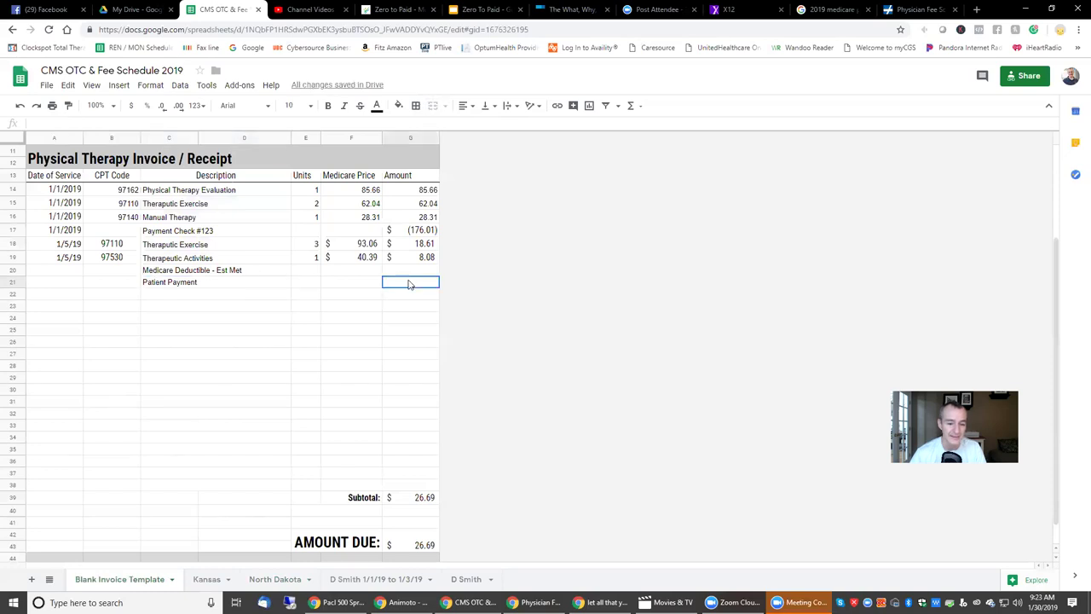
text(-)
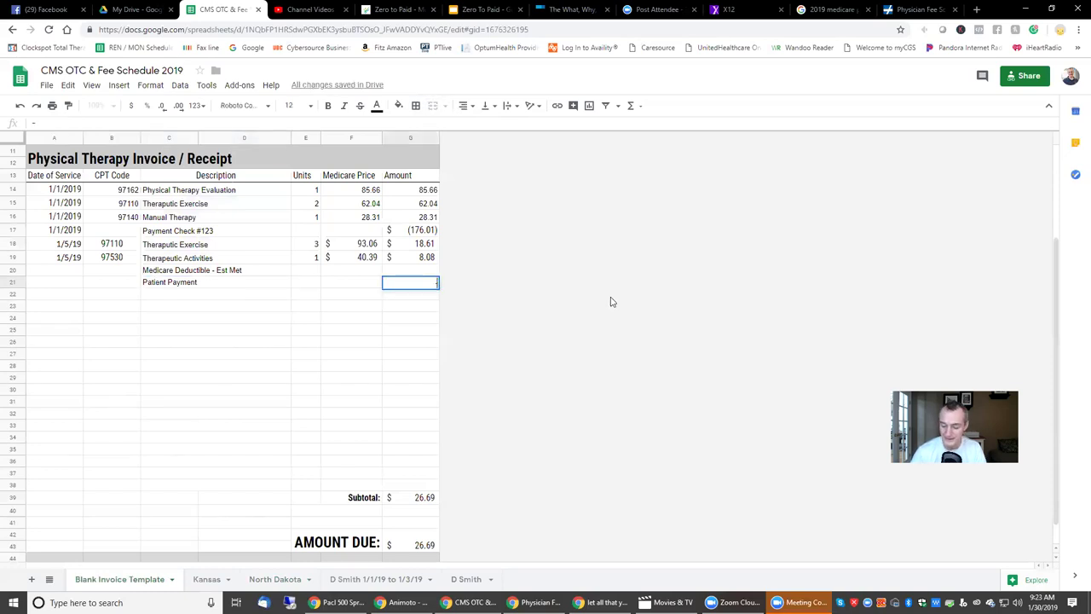
text(21)
key(BackSpace)
text(6.69)
key(Return)
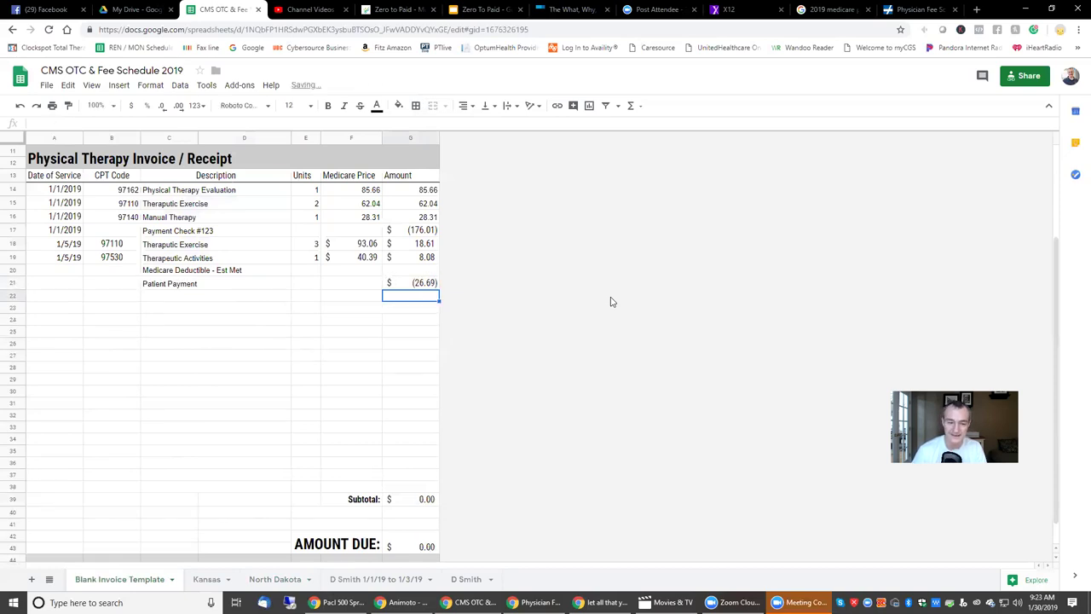
click(422, 502)
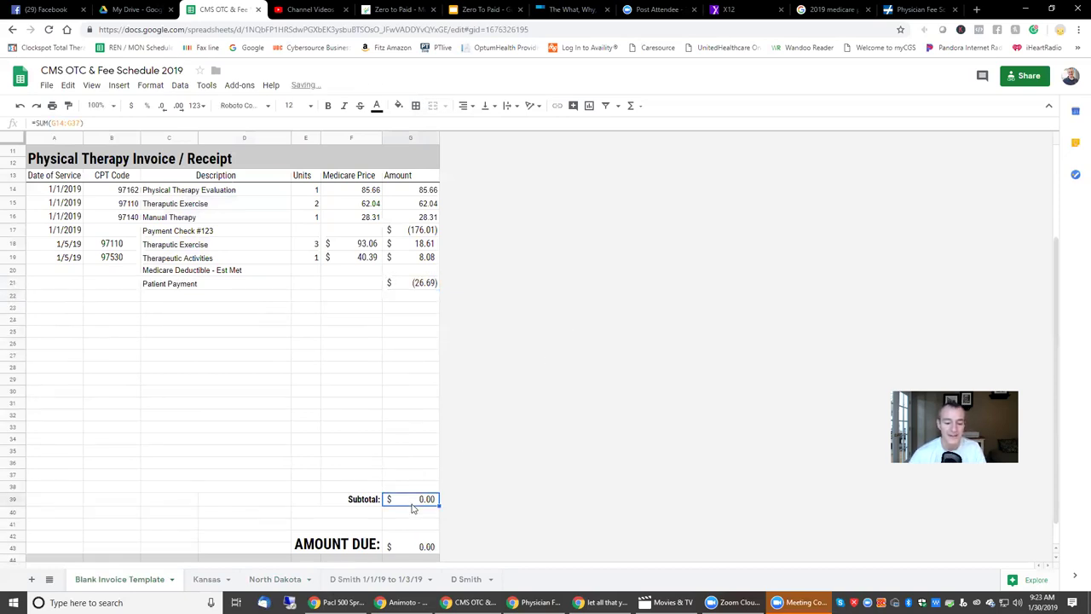
Extend the patient payment description in C21 to read "Patient Payment Credit Card".
click(209, 287)
double_click(209, 286)
text(Credit Card)
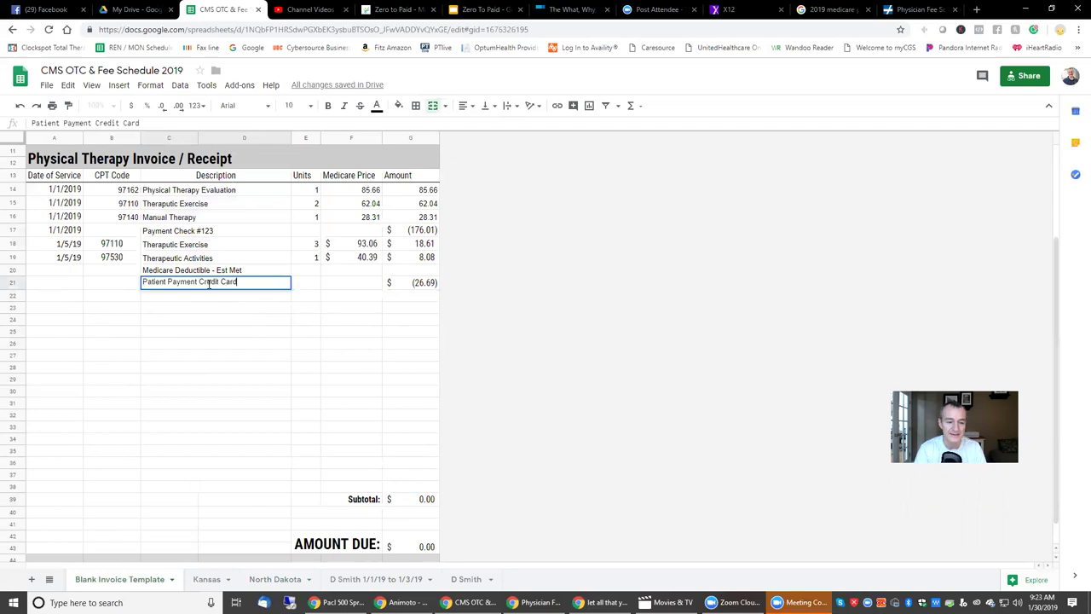
key(Return)
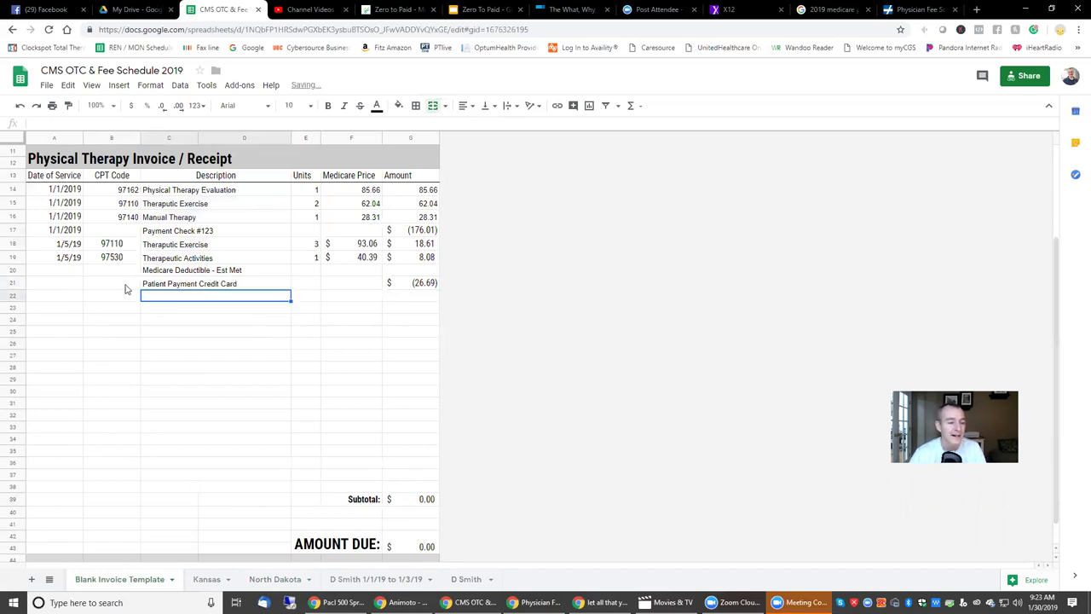
Copy the 1/5/19 Date of Service from A19 to the deductible and patient payment lines in A20 and A21.
click(61, 260)
key(ctrl+c)
key(Down)
key(ctrl+v)
key(Down)
key(ctrl+v)
Add a line in row 22 with Date of Service 1/11/19 and the description "Medicare Credit From EOB".
key(Down)
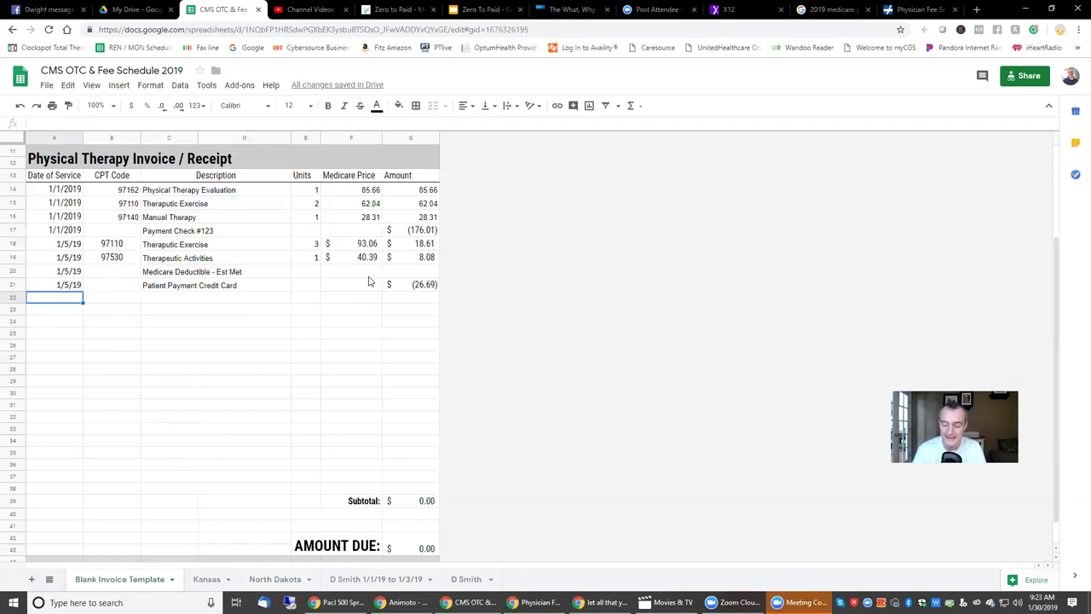
text(1/)
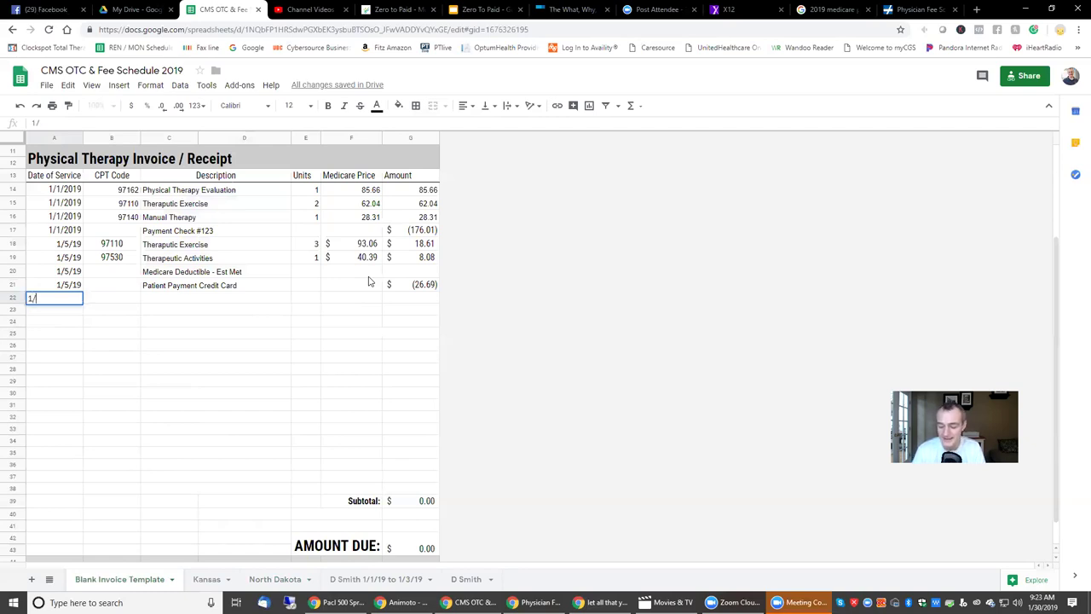
text(112)
key(BackSpace)
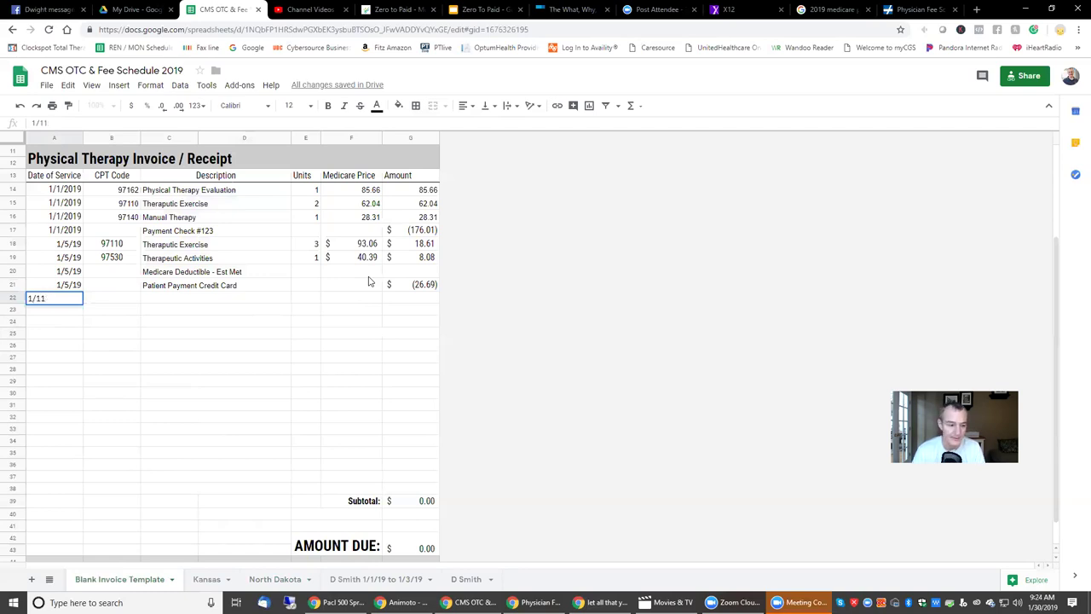
text(/19)
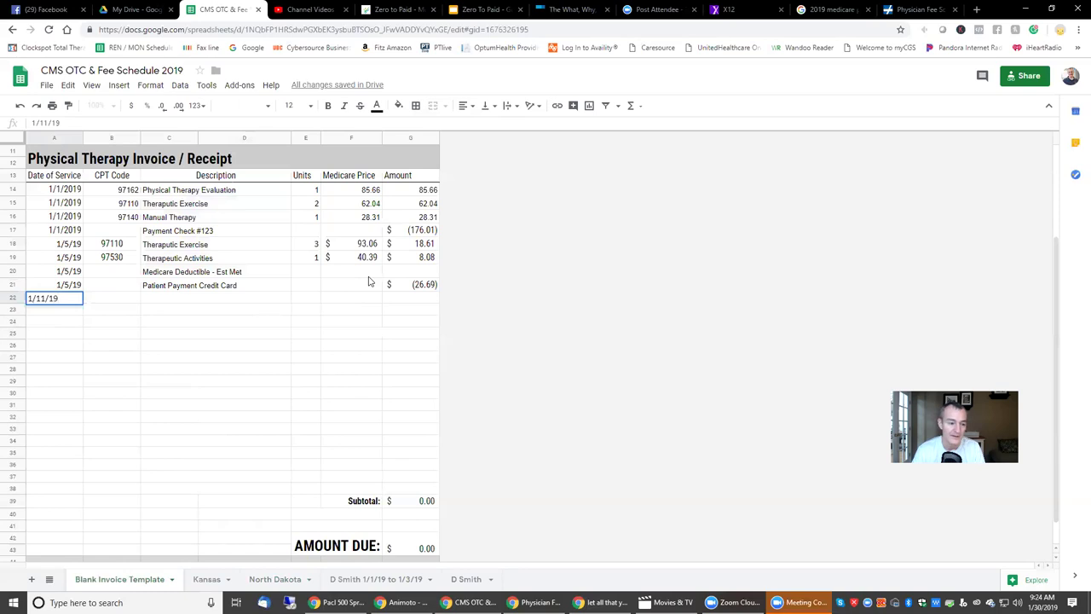
key(Tab)
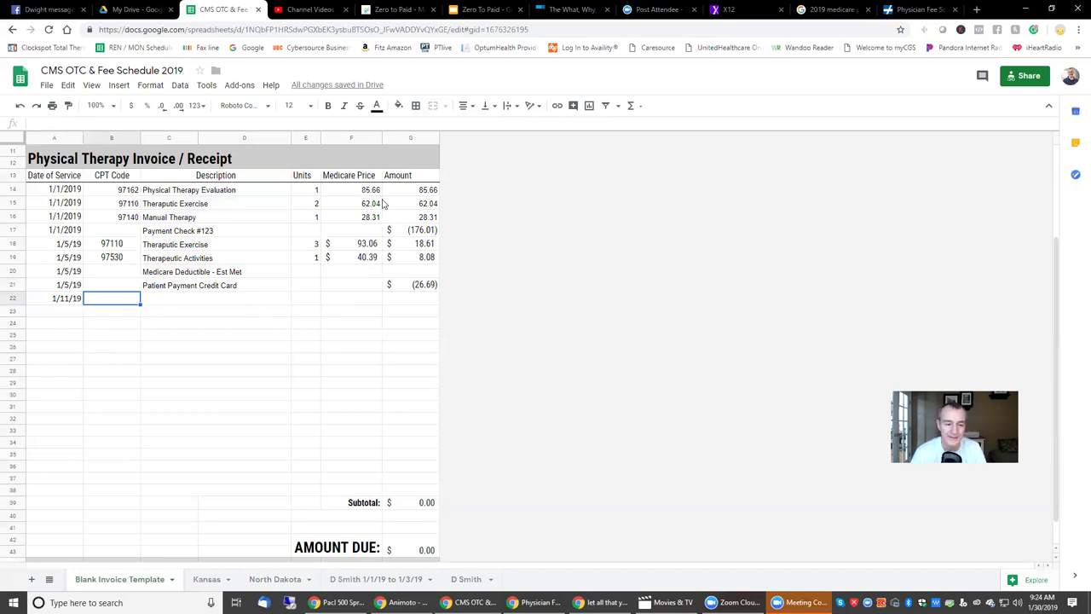
key(Tab)
text(Medicare Credit)
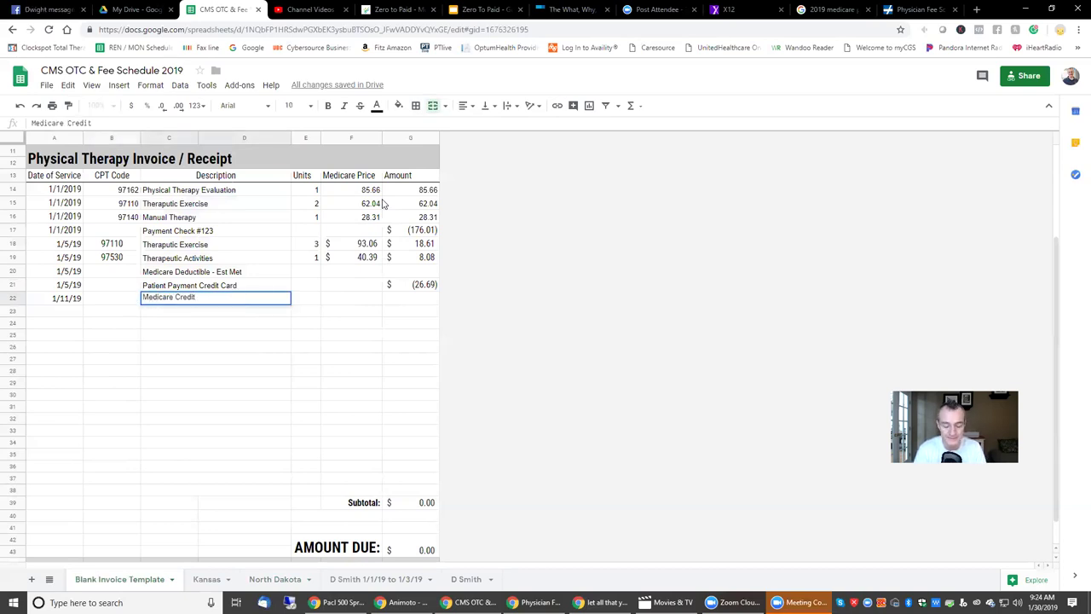
text( From EOB)
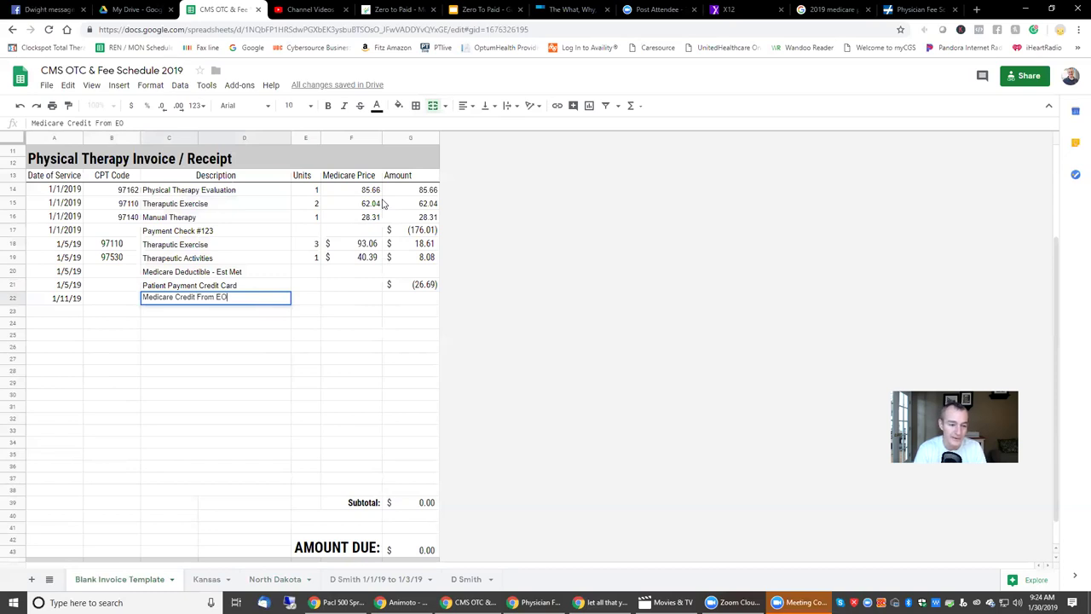
Enter -32 as the Amount of the Medicare credit line in G22.
key(Tab)
key(Tab)
key(Tab)
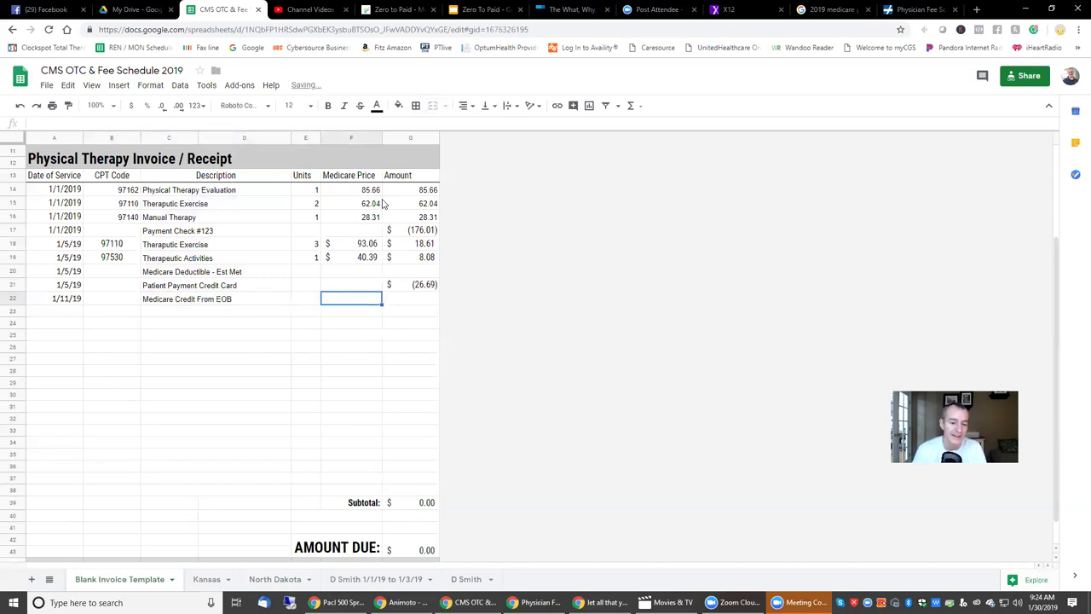
text(-)
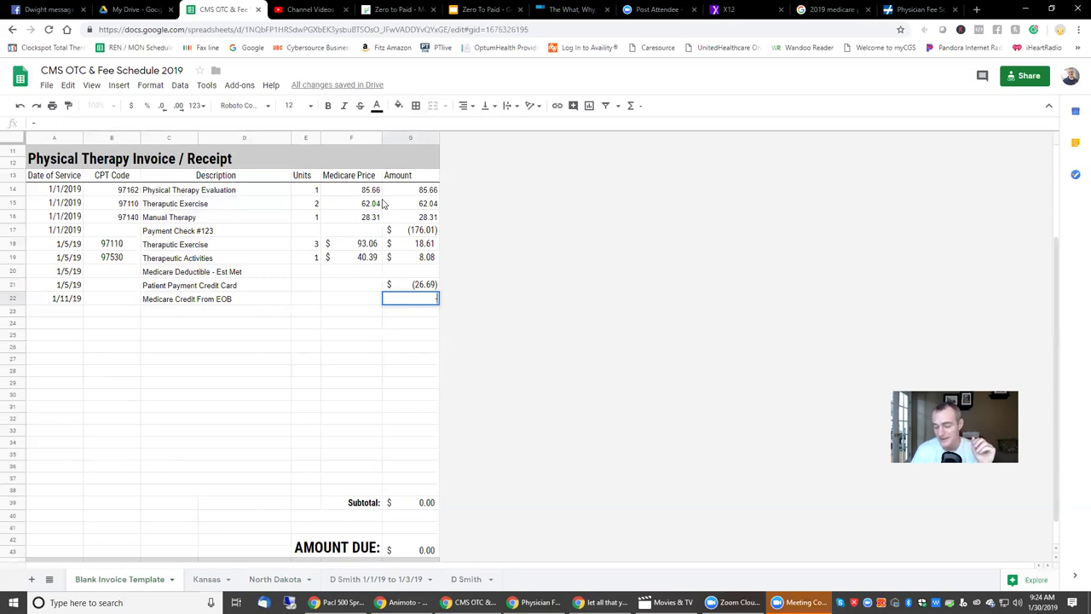
text(32)
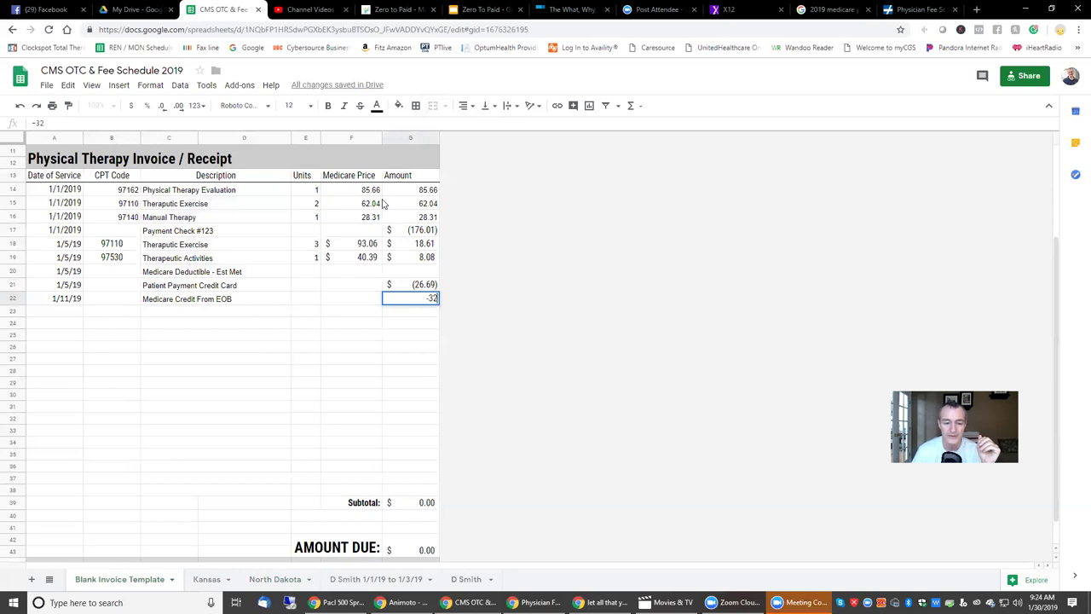
key(Return)
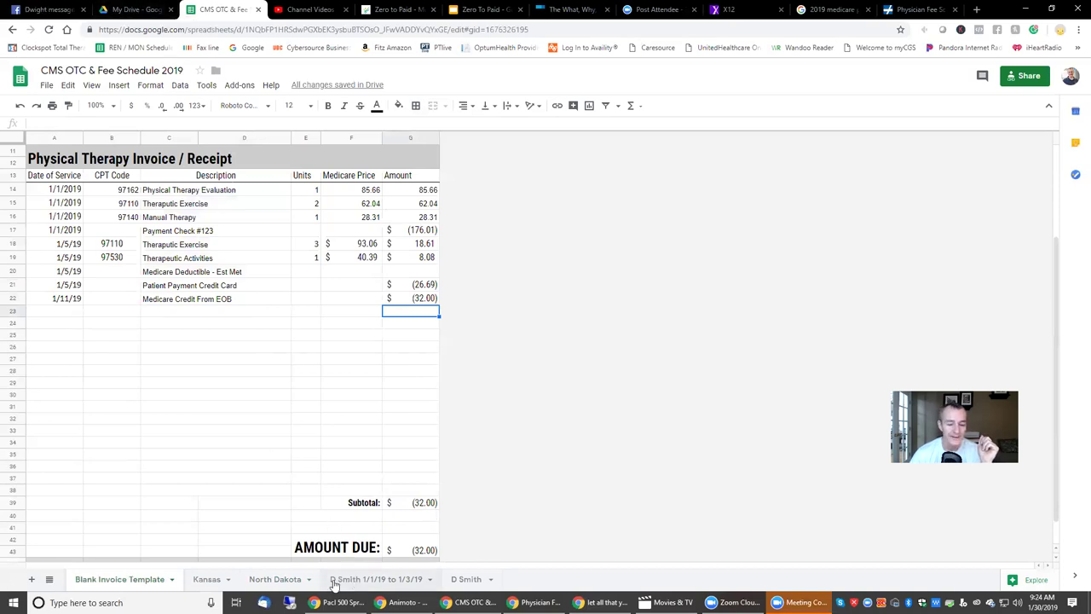
On the North Dakota sheet, set the Units of the 20% lines 97110 and 97530 in E18 and E19 to 2.
click(262, 584)
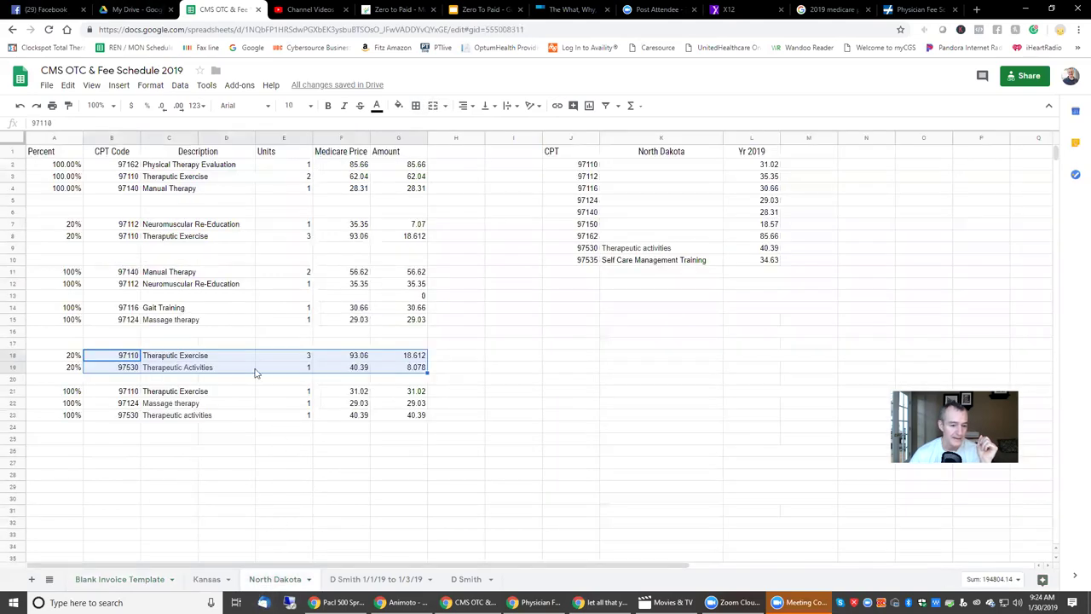
click(291, 361)
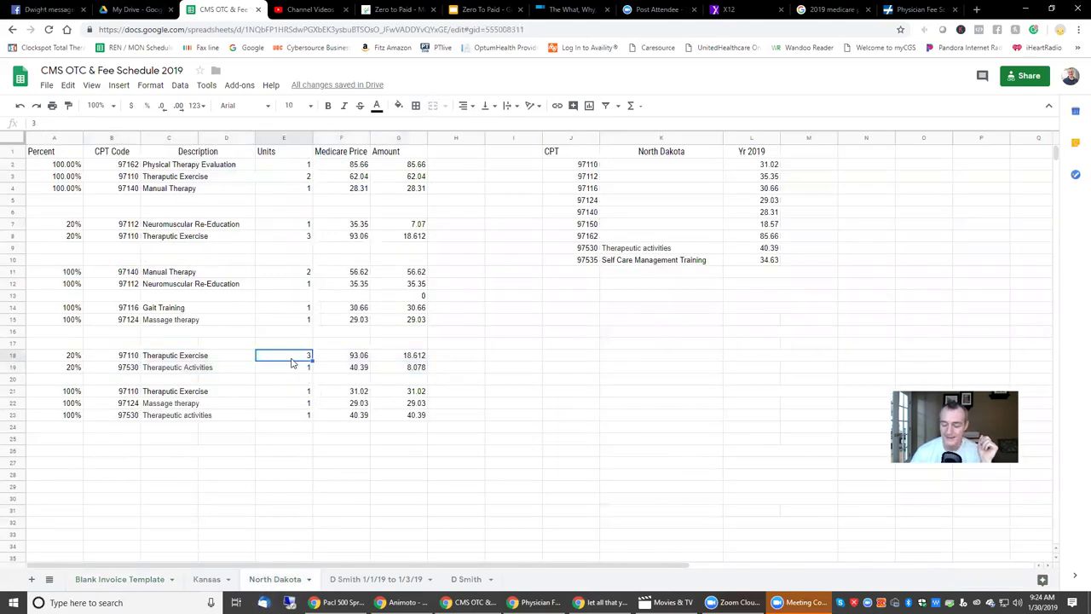
text(2)
key(Return)
text(2)
key(Return)
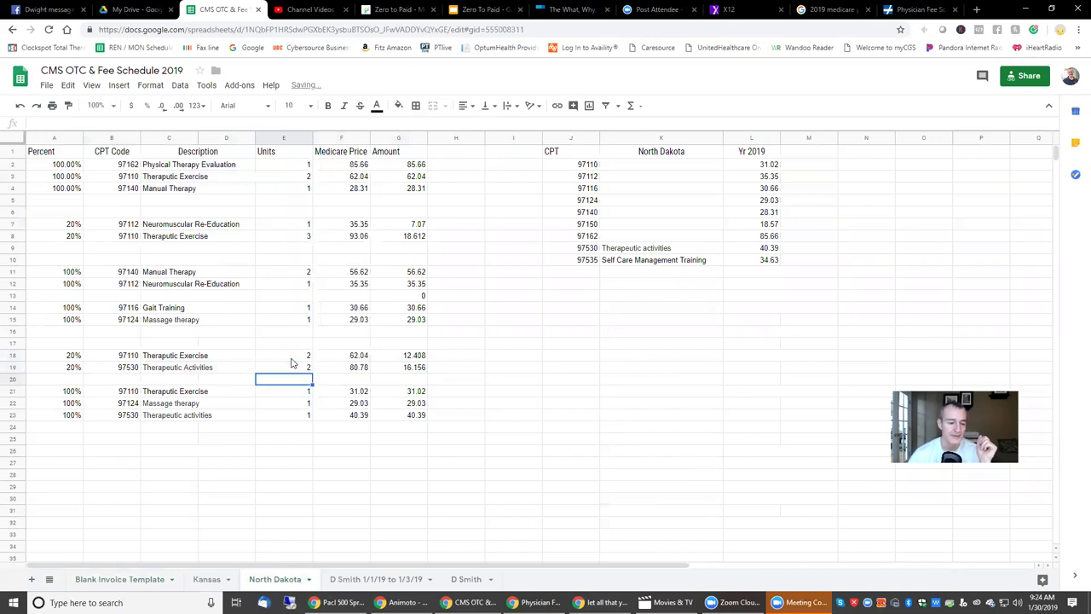
Copy North Dakota lines B18:G19, and enter 1/15/19 as the Date of Service in A23 of the Blank Invoice Template sheet.
drag(128, 356, 407, 368)
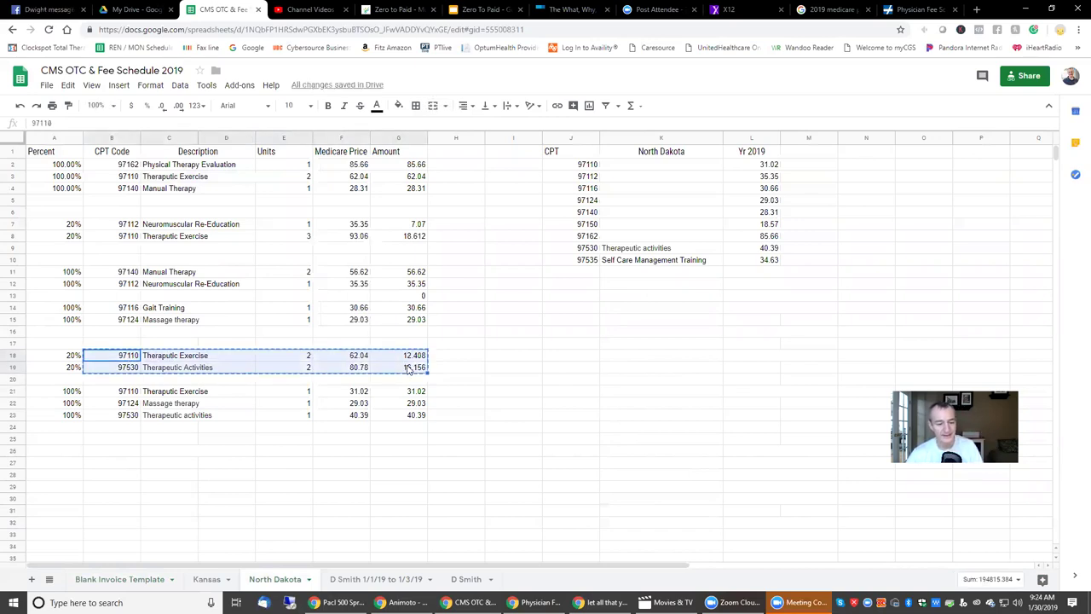
key(ctrl+c)
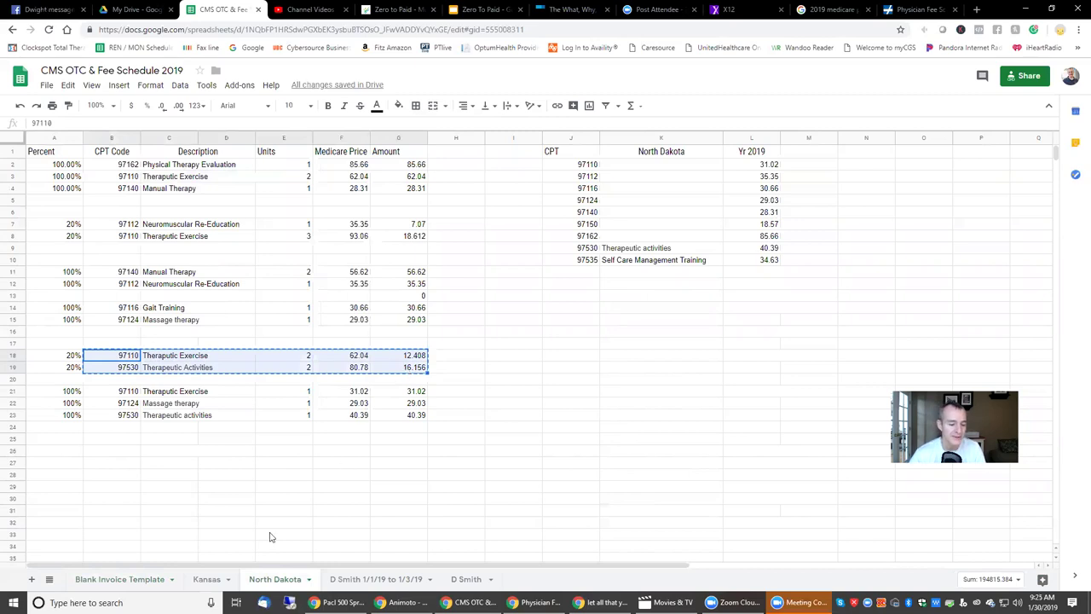
click(117, 580)
click(41, 312)
text(1/15/19)
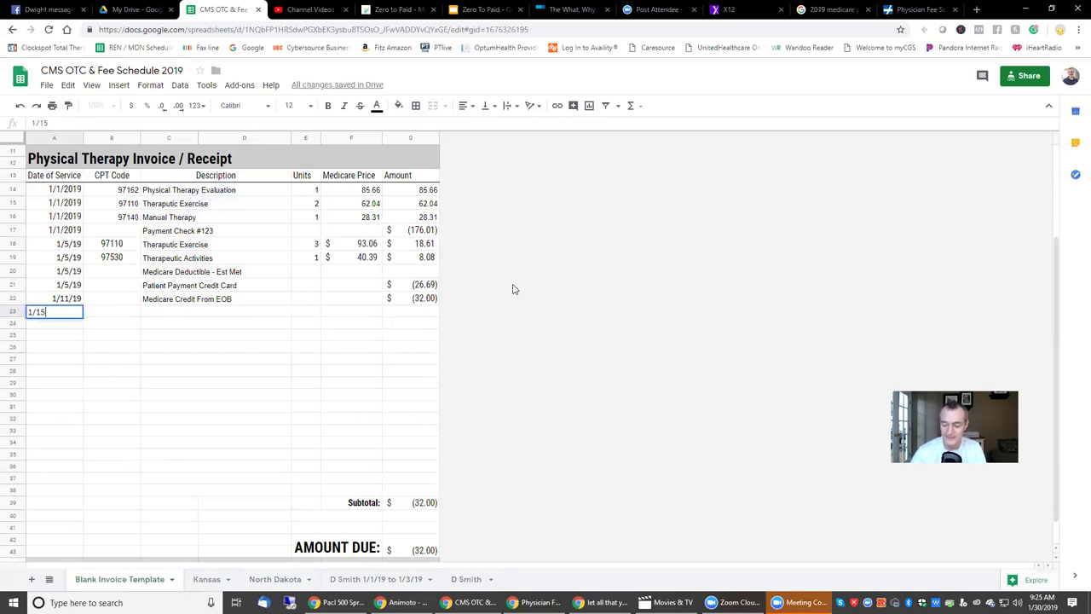
key(Tab)
key(Tab)
key(shift+Tab)
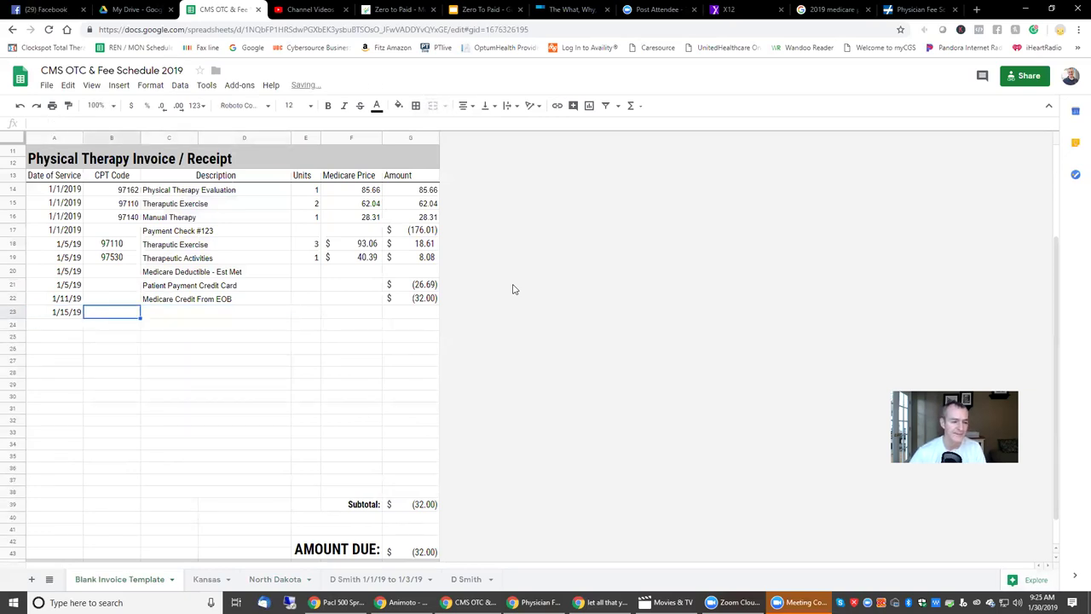
Paste the copied CPT lines as values only into the invoice starting at B23, and check the Subtotal.
right_click(130, 316)
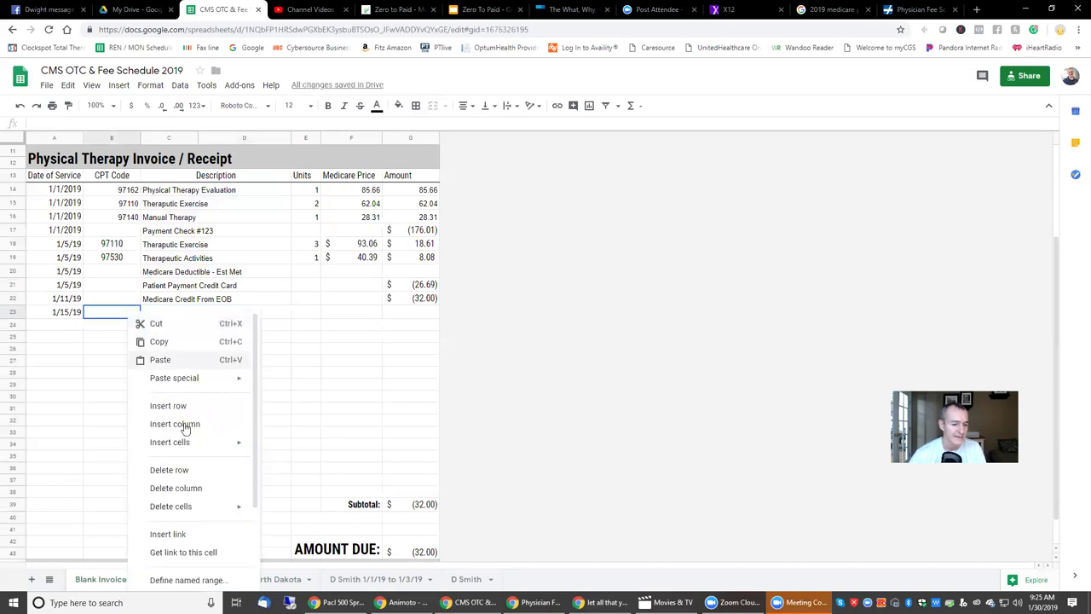
mouse_move(197, 383)
click(299, 382)
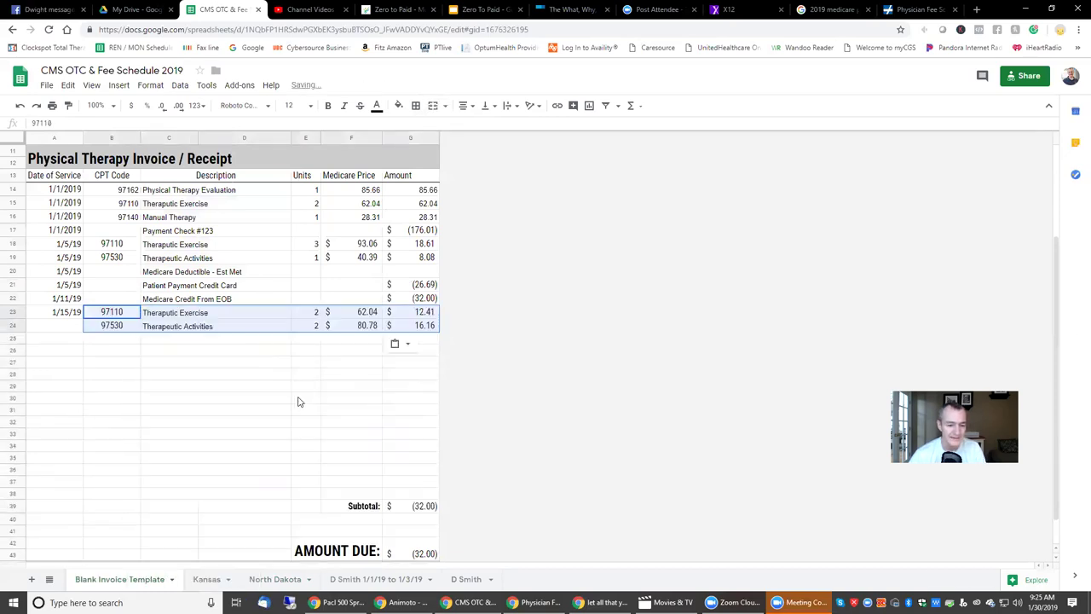
click(424, 509)
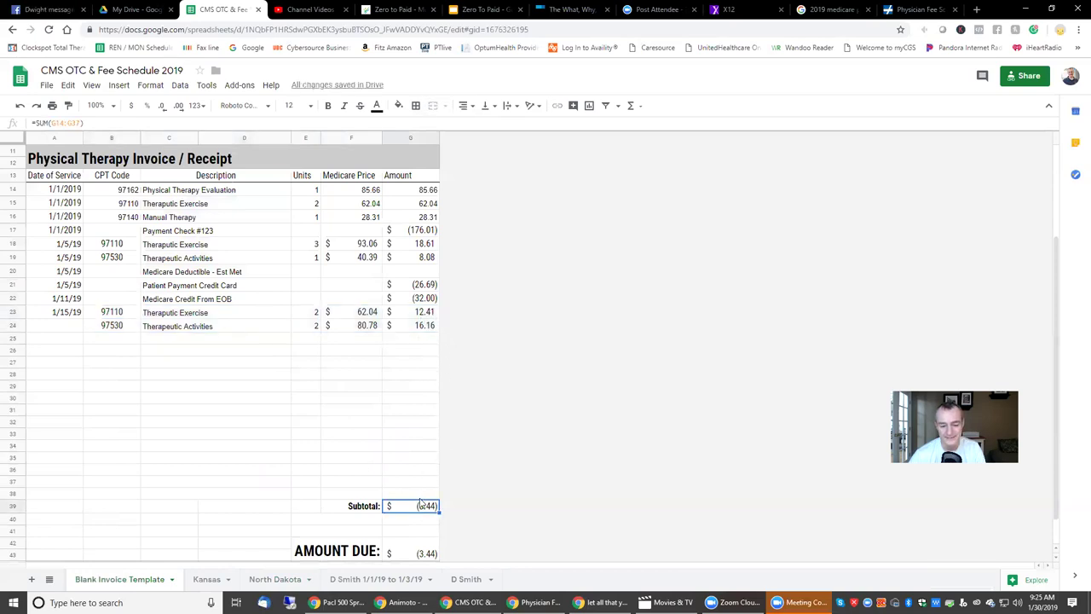
Enter 1/24/19 as the Date of Service in A25.
click(74, 341)
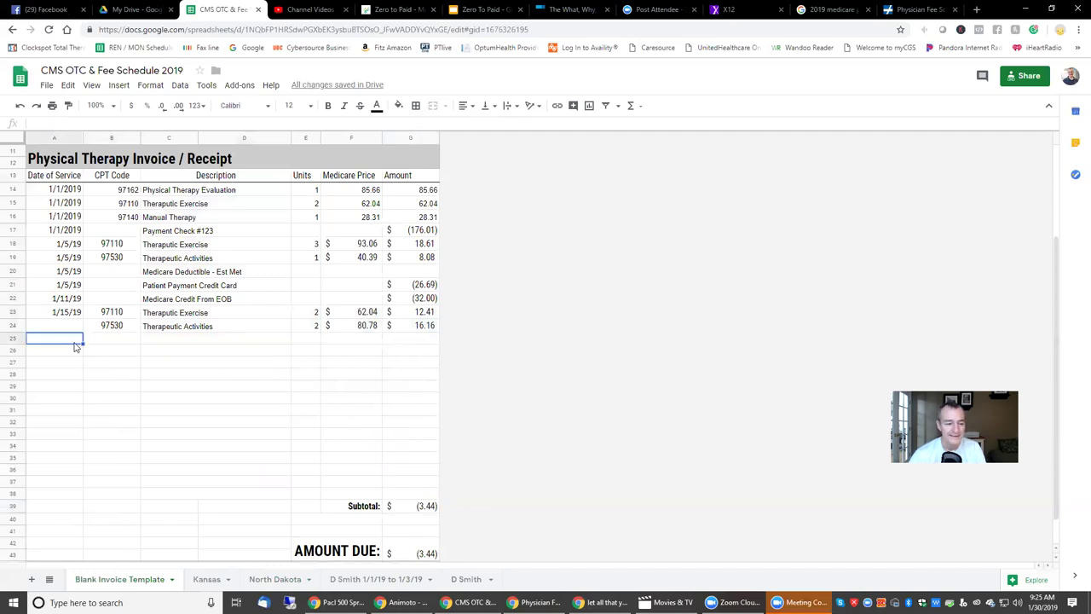
text(1/)
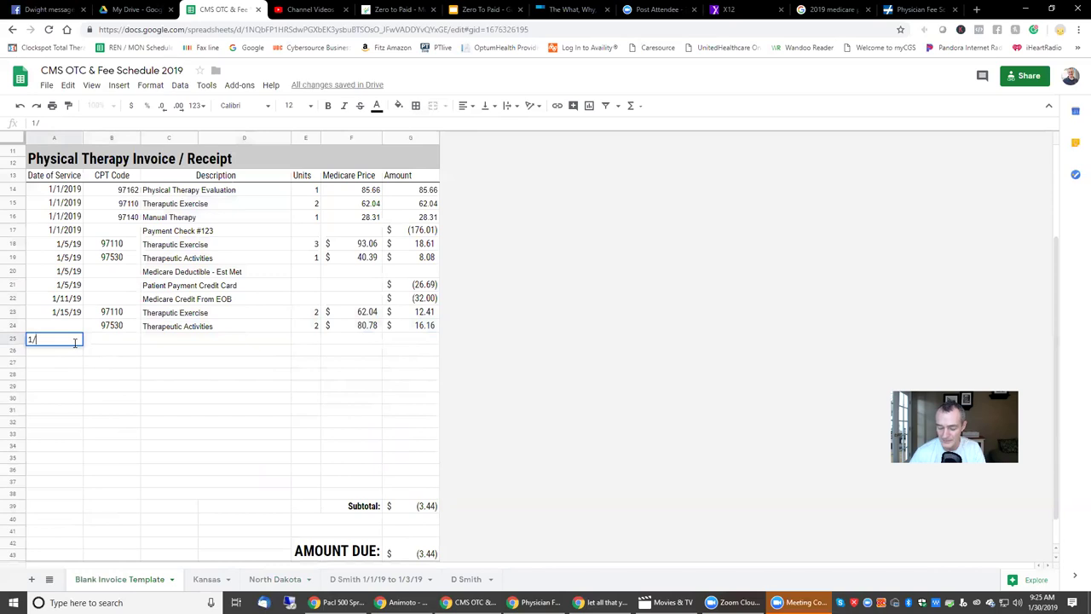
text(24/19)
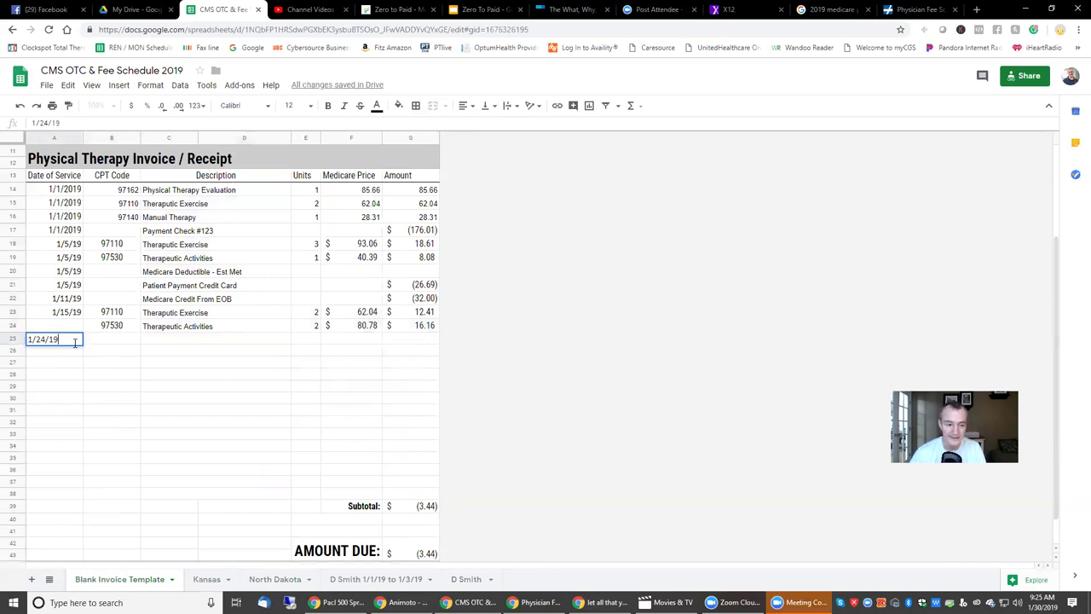
key(Tab)
Copy the description "Medicare Credit From EOB" from C22 into C25 for the 1/24/19 line.
key(Tab)
key(Tab)
key(Left)
key(Up)
key(Up)
key(Up)
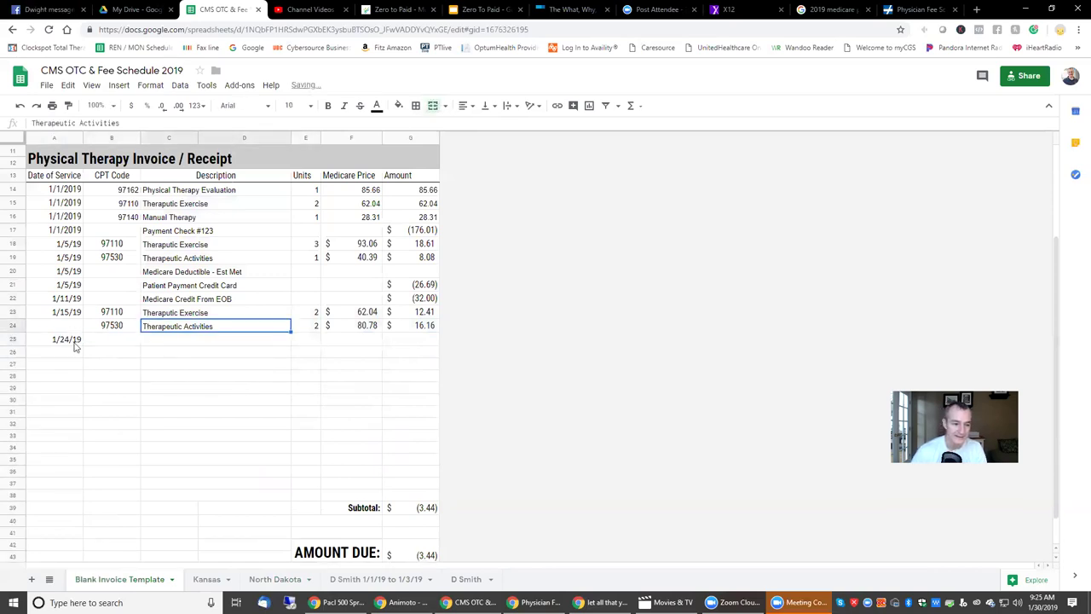
key(ctrl+c)
key(Down)
key(Down)
key(Down)
key(ctrl+v)
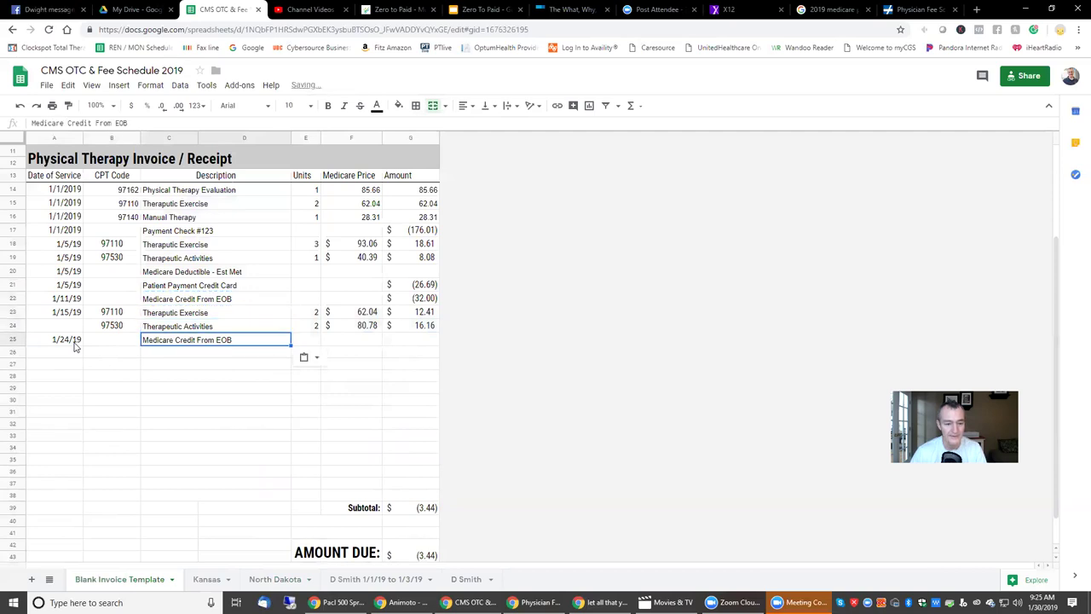
Enter -12.23 as the Amount of the 1/24/19 Medicare credit line in G25.
key(Tab)
key(Tab)
key(Tab)
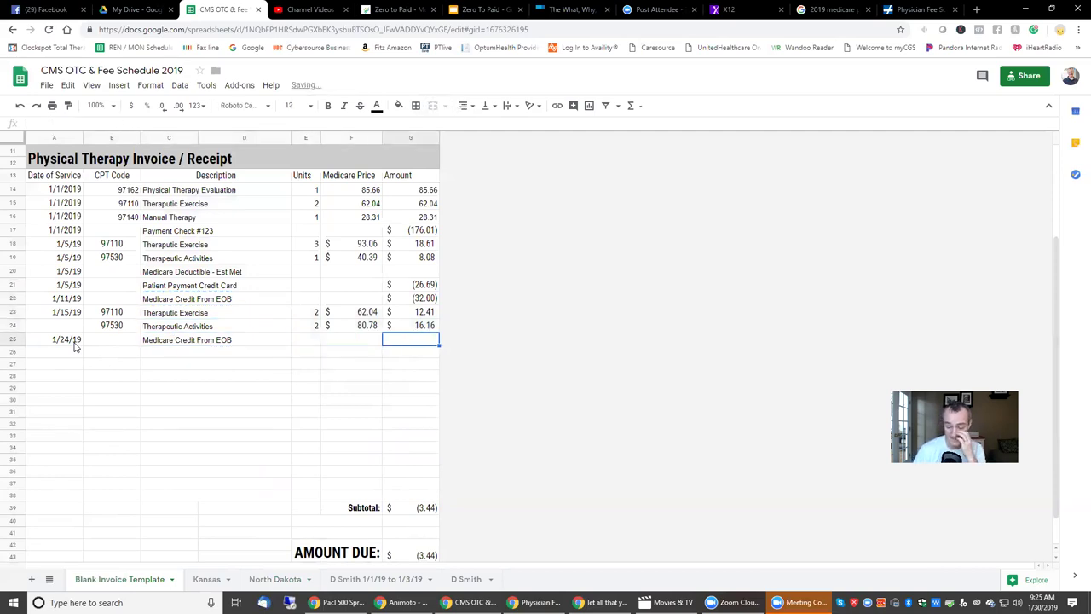
text(12.23)
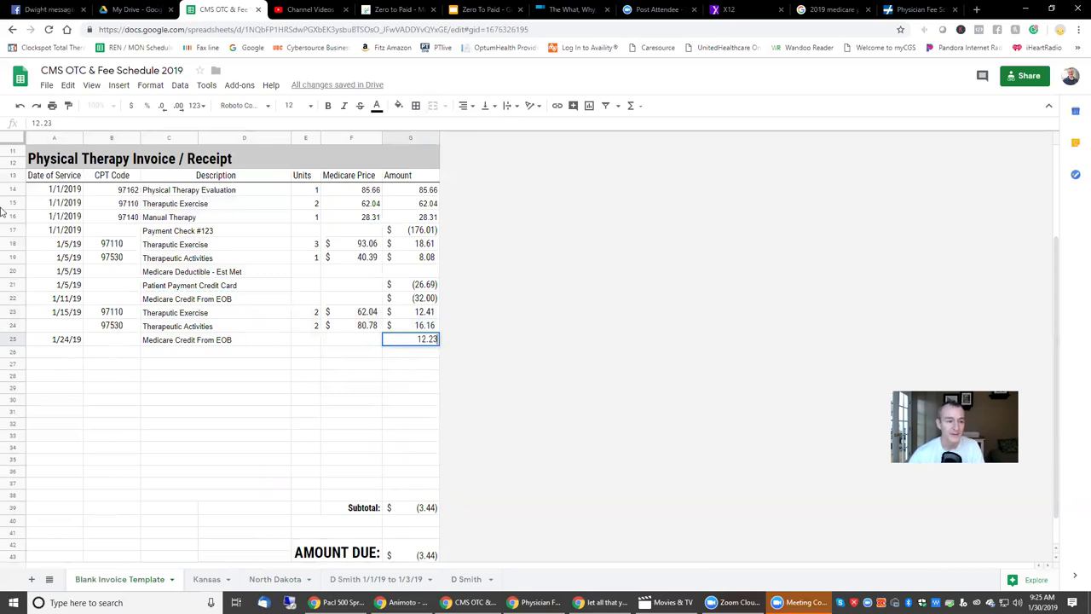
click(31, 124)
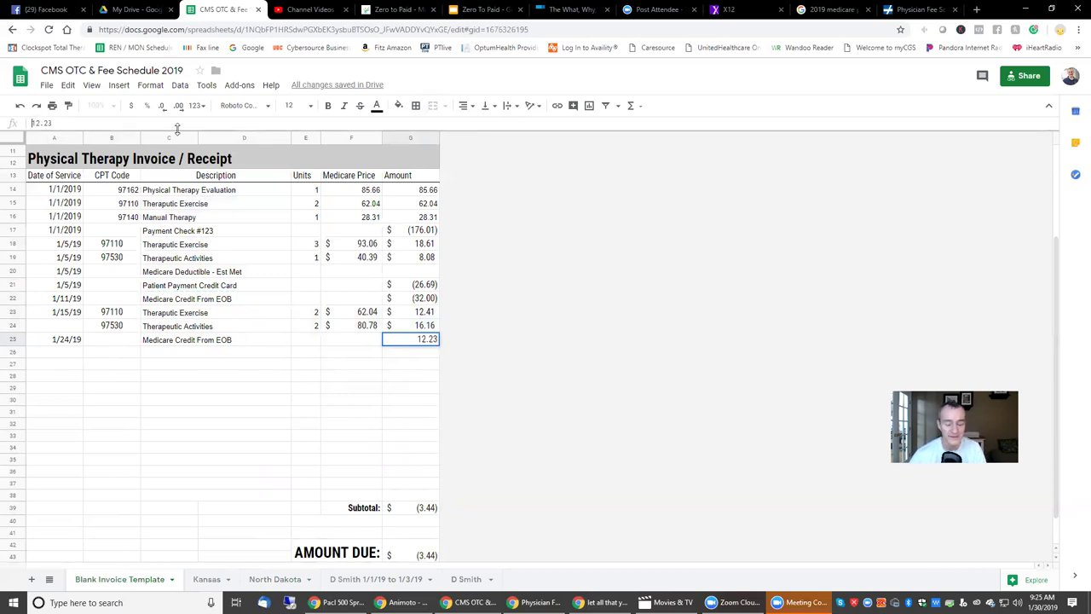
text(-)
key(Return)
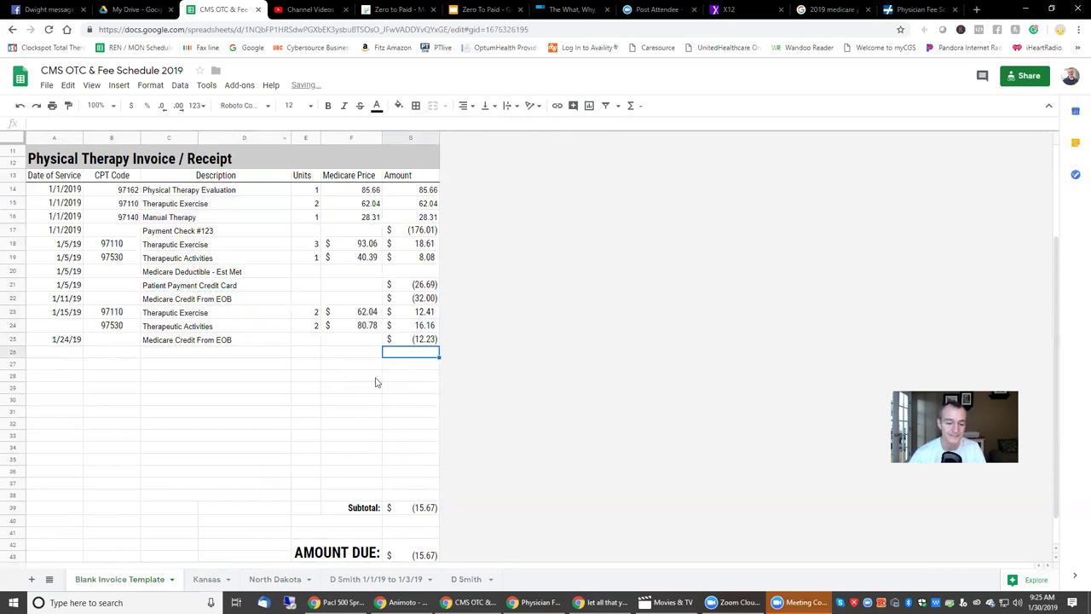